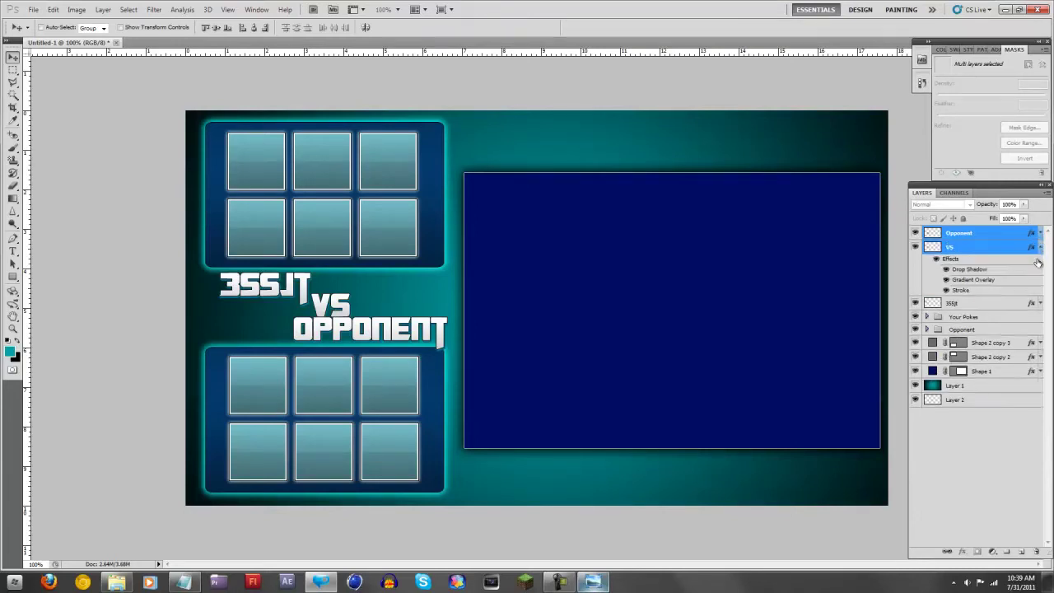
Collapse the VS layer's effects and compare the design against the Nice Layout reference image.
left_click(1040, 247)
left_click(595, 583)
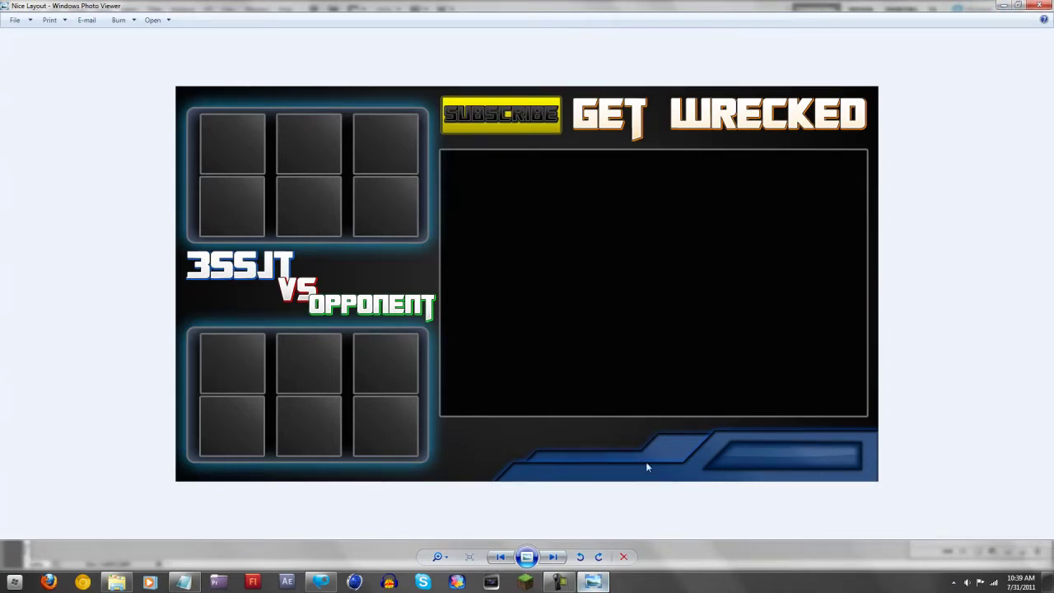
left_click(1005, 5)
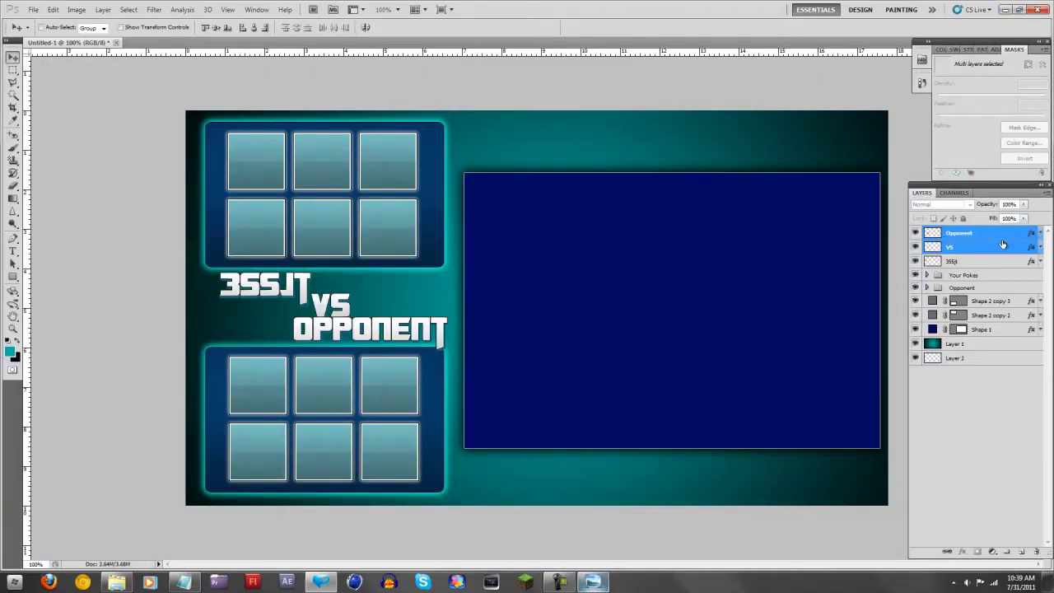
On new Layer 3, draw a closed Pen path along the canvas bottom under the video box.
left_click(14, 243)
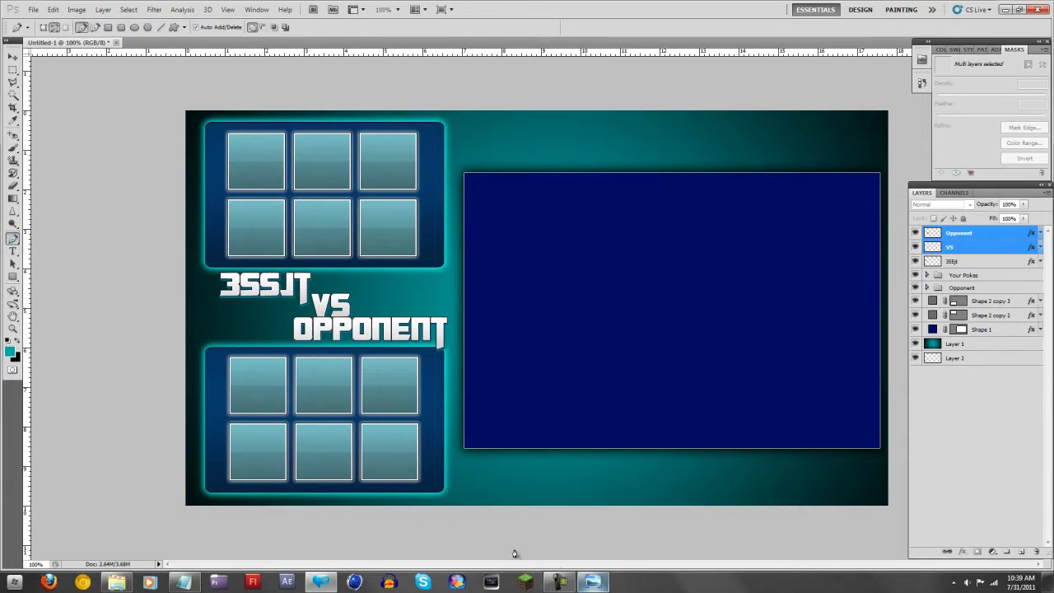
left_click(451, 516)
left_click(1022, 552)
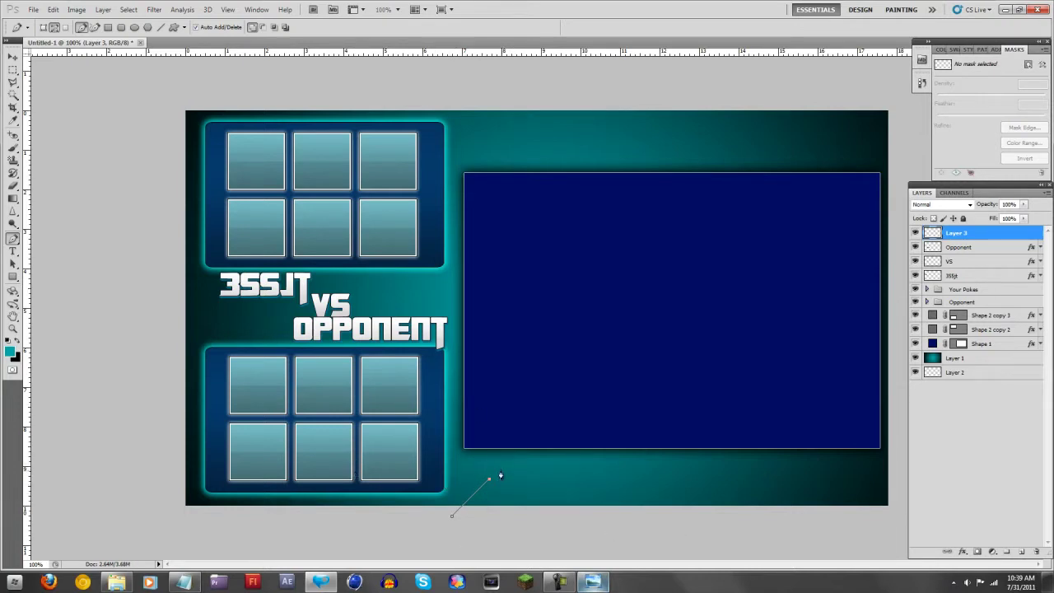
left_click(785, 482)
left_click(895, 453)
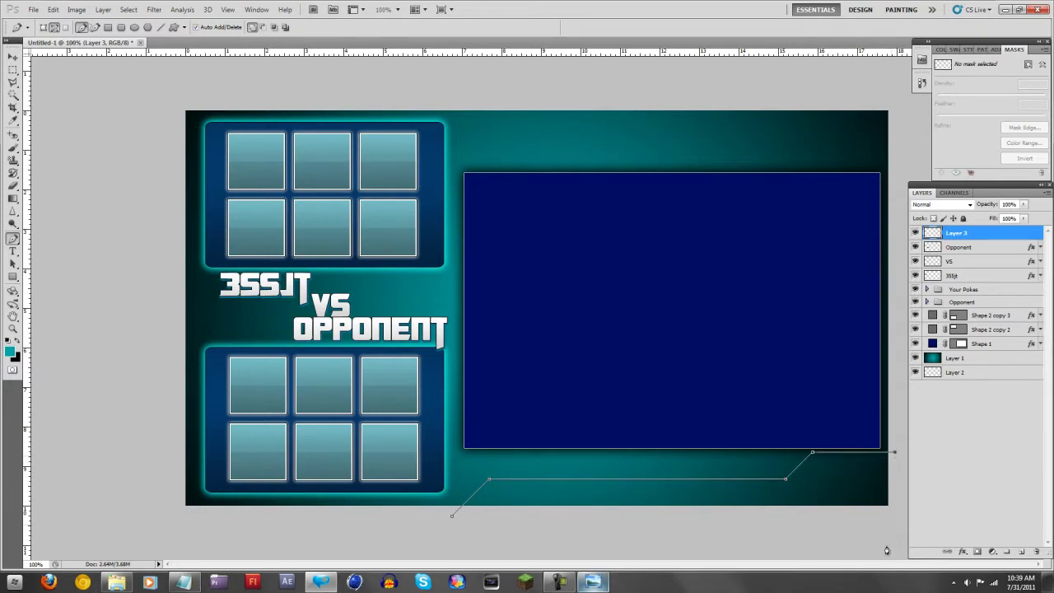
left_click(895, 523)
left_click(466, 523)
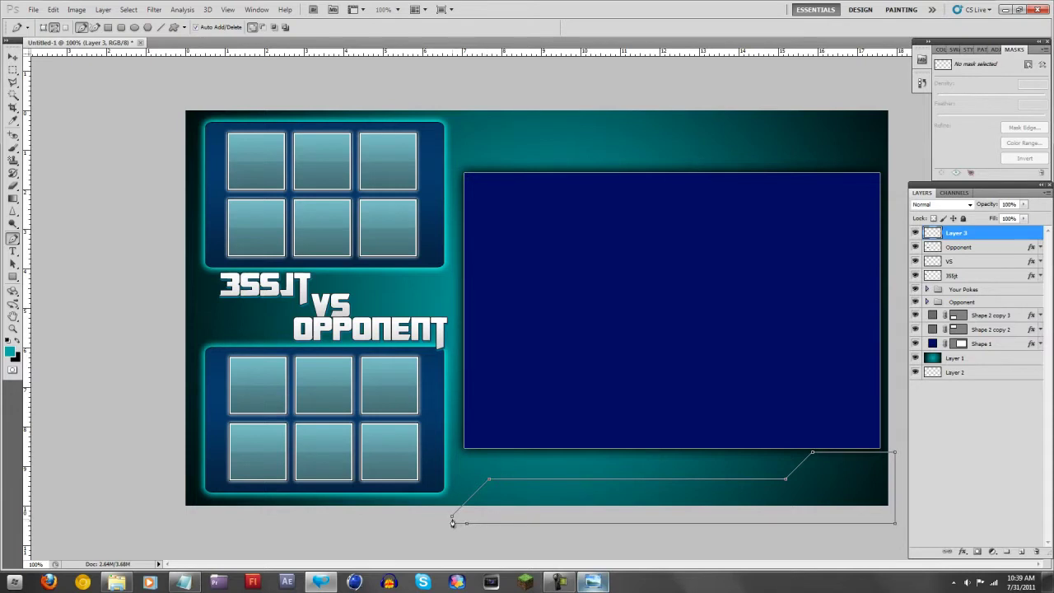
left_click(452, 520)
Fill the closed path with black and deselect the path outline.
right_click(557, 511)
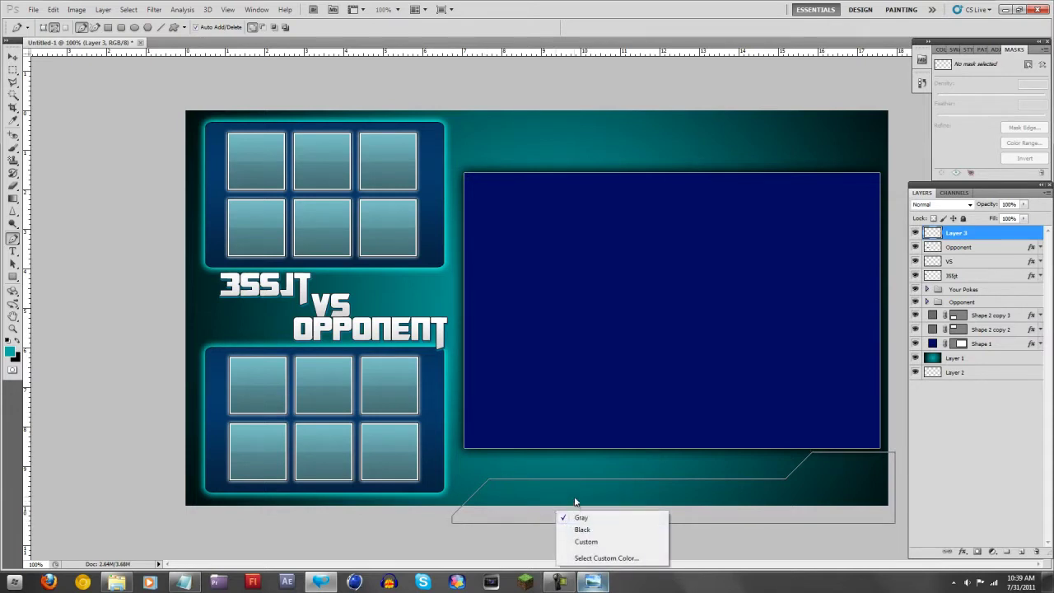
right_click(575, 501)
left_click(606, 444)
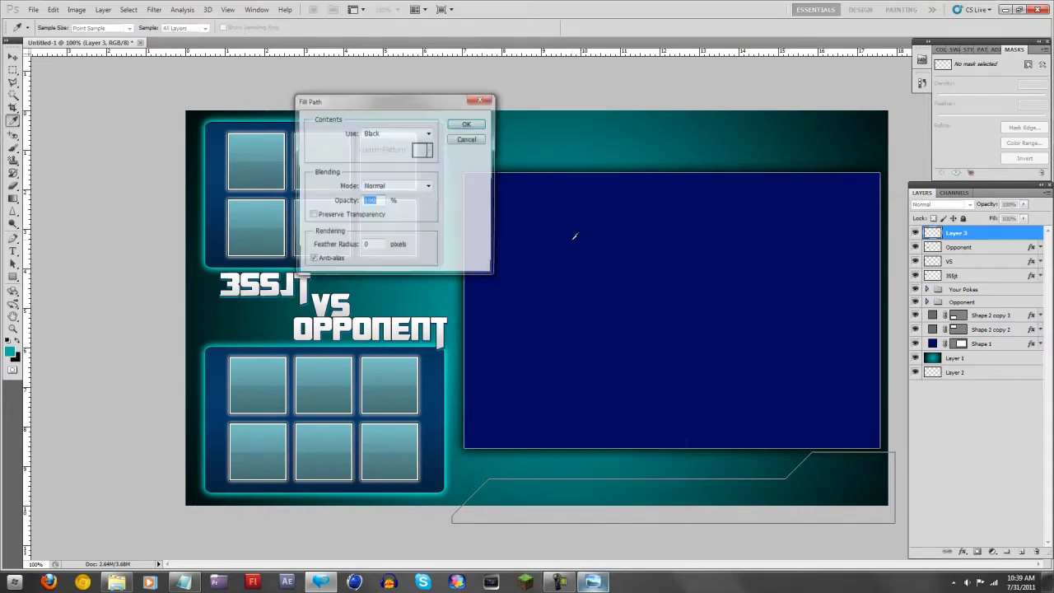
left_click(471, 128)
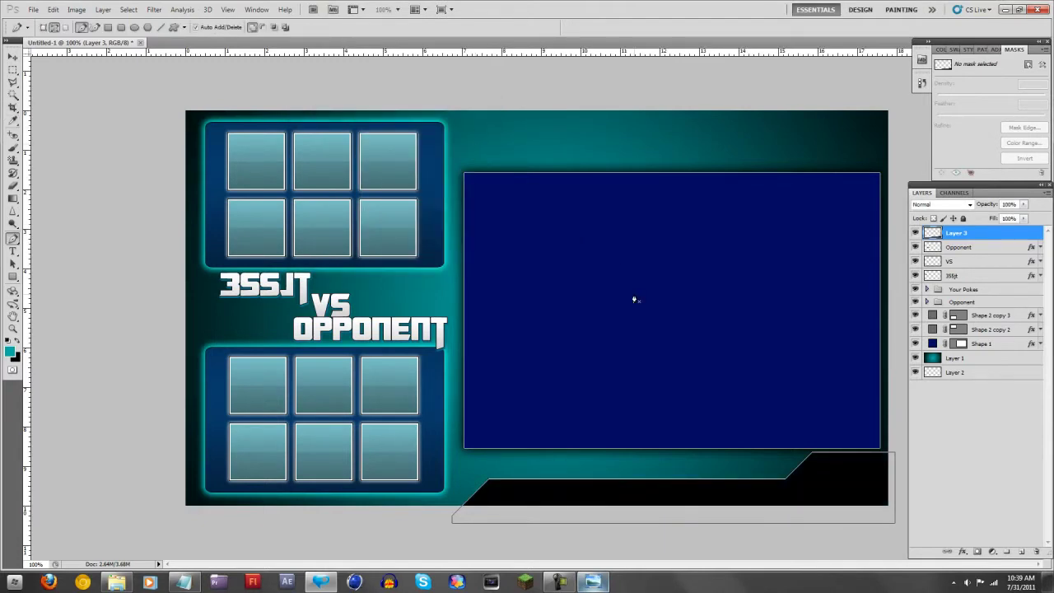
key("Return")
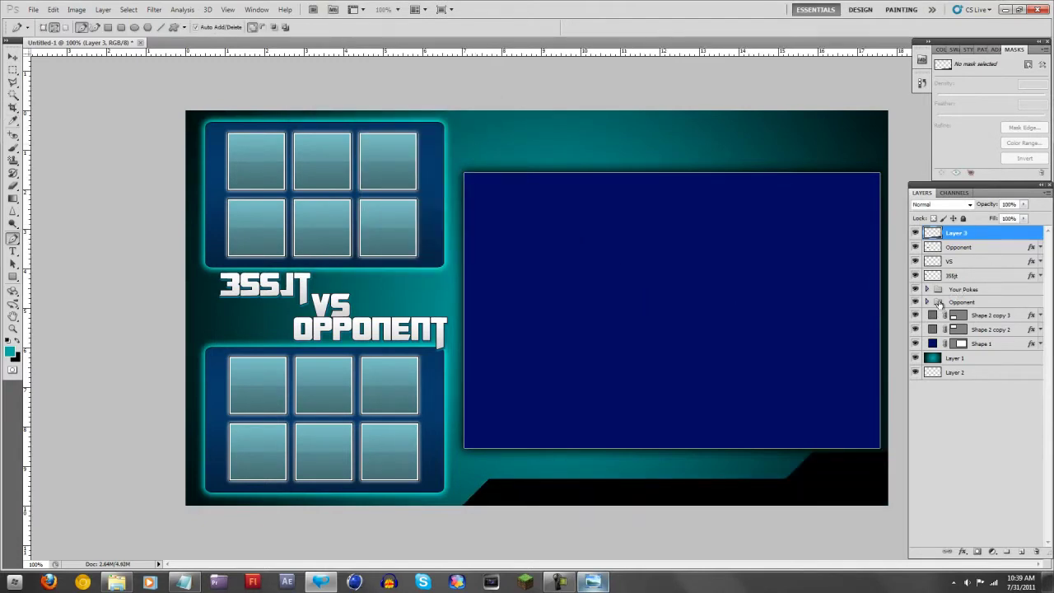
On new Layer 4, draw a closed path with two raised tabs over the black band.
left_click(1021, 551)
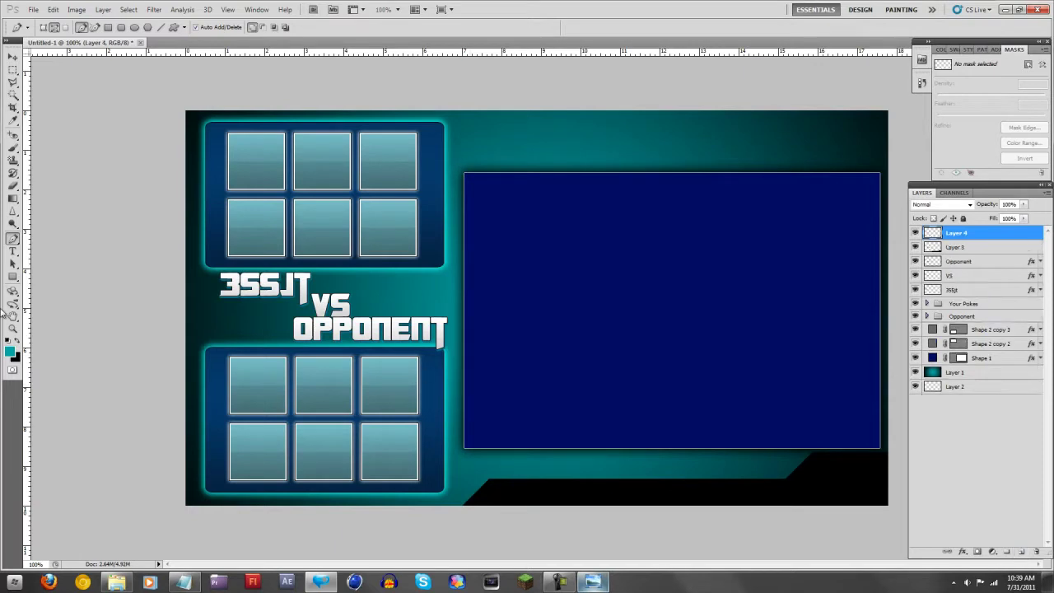
left_click(578, 484)
left_click(675, 465)
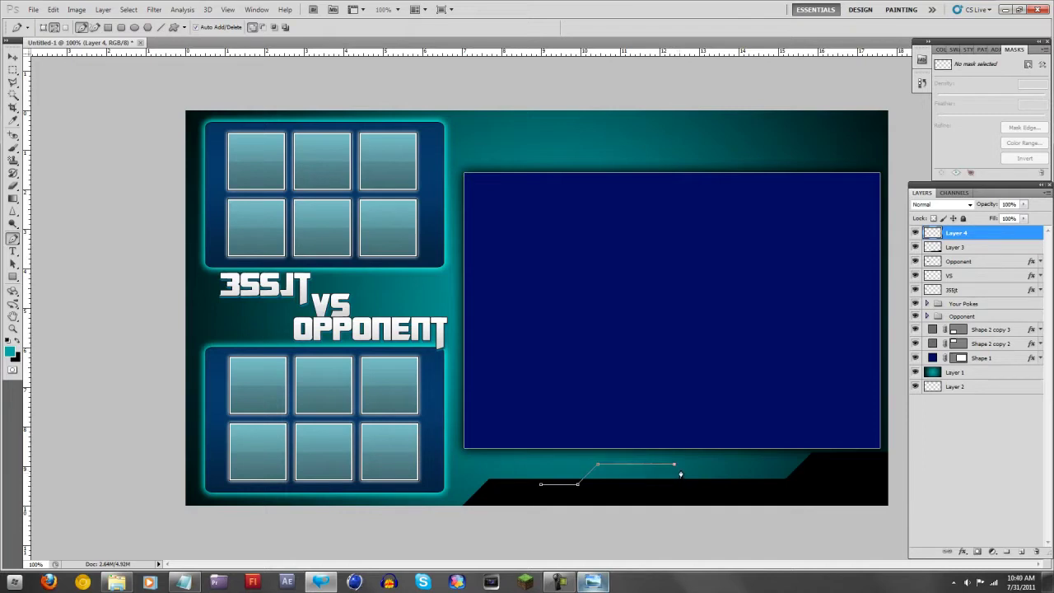
left_click(726, 481)
key("alt")
key("alt")
left_click(743, 464)
left_click(815, 464)
left_click(541, 493)
Fill the tabbed path with 50% Gray.
right_click(562, 491)
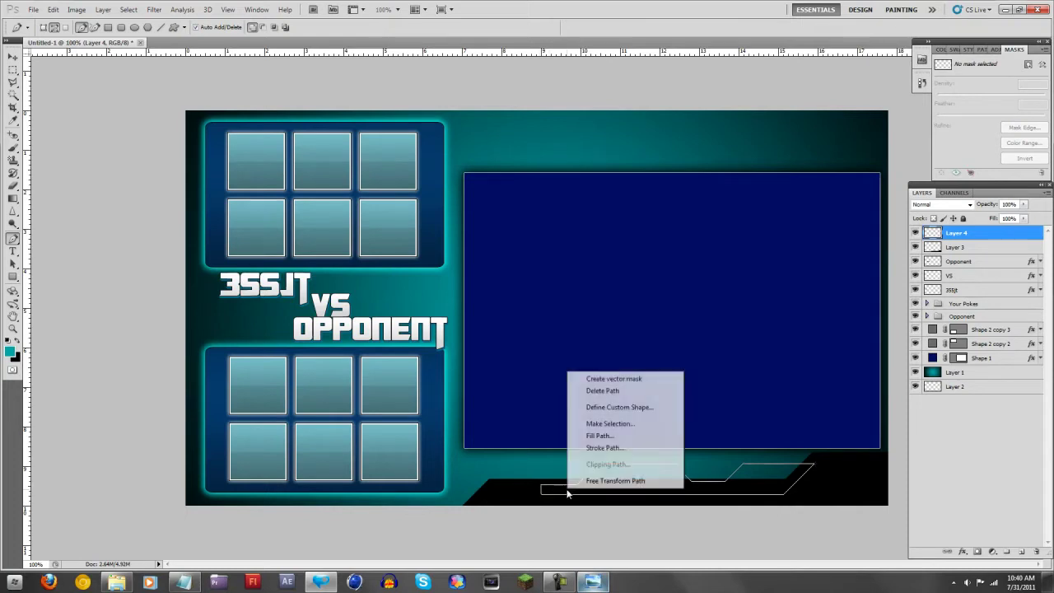
left_click(593, 436)
left_click(395, 134)
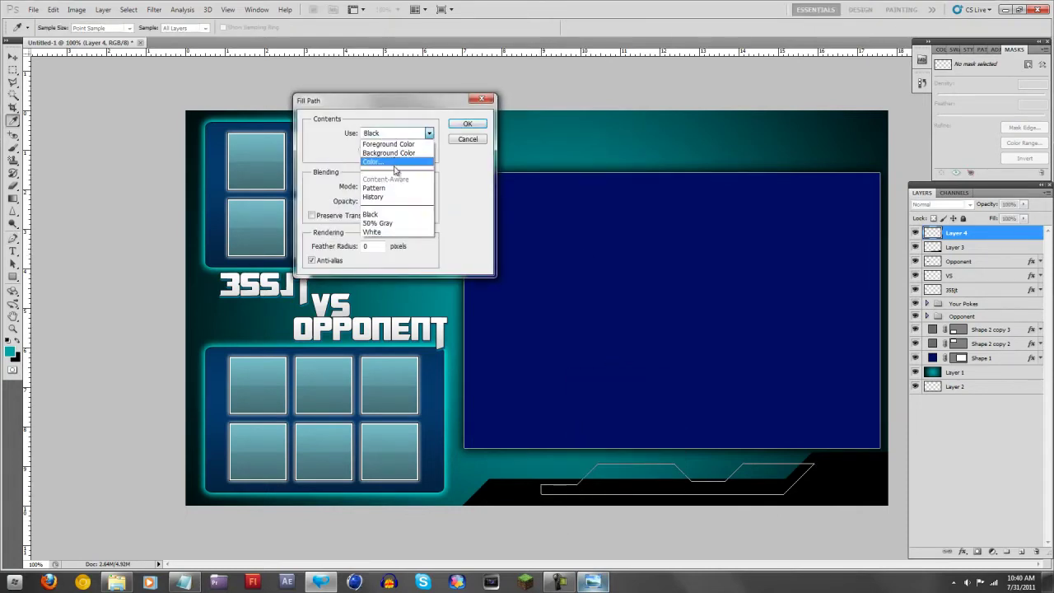
left_click(379, 223)
left_click(464, 125)
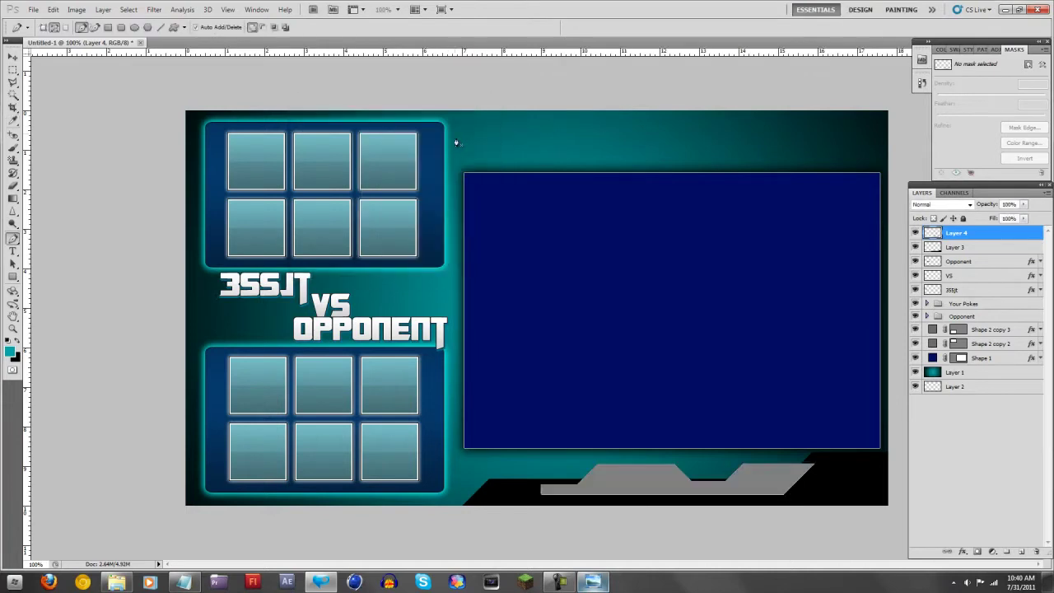
Move Layer 4 below Layer 3, then delete it and create a fresh empty layer.
left_click(17, 58)
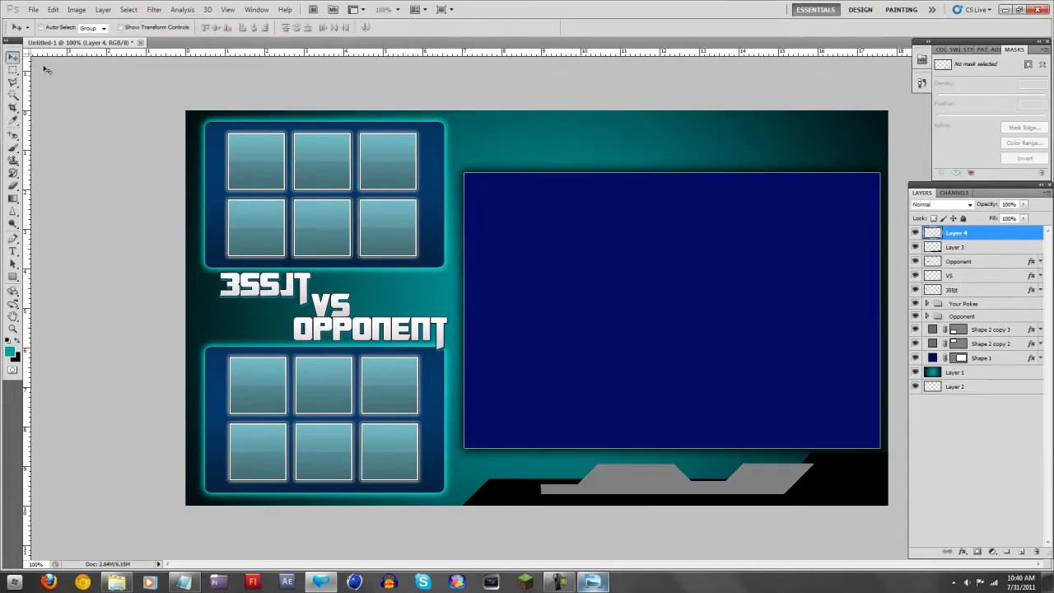
left_click_drag(980, 234, 939, 255)
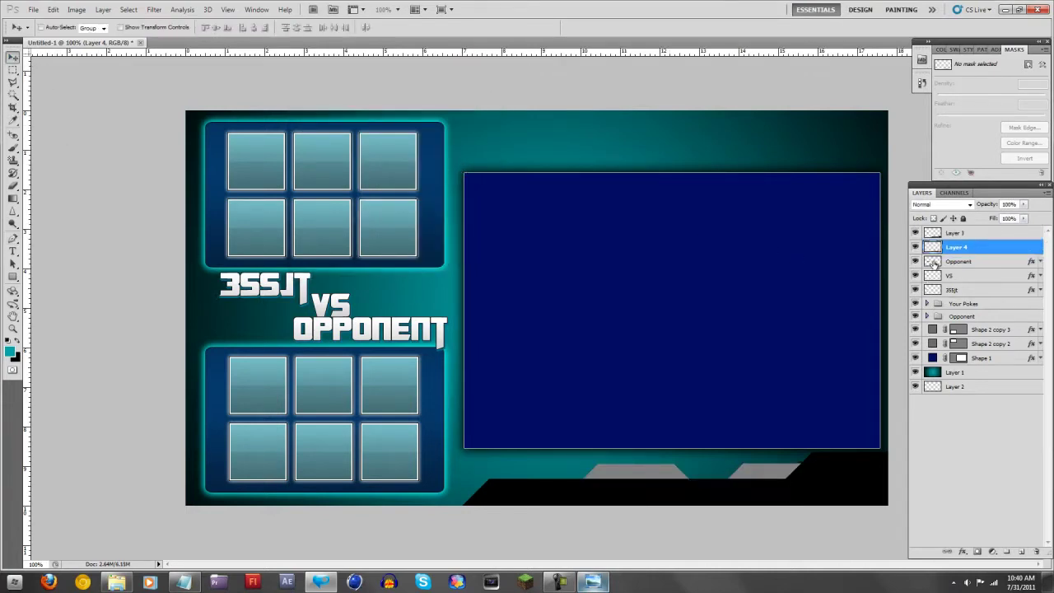
right_click(962, 248)
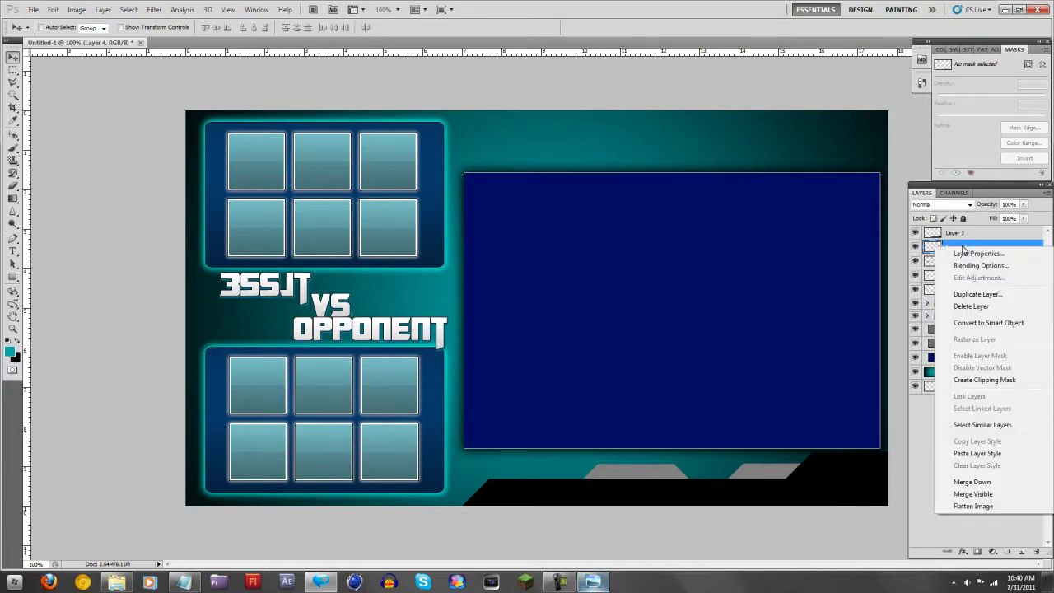
left_click(960, 237)
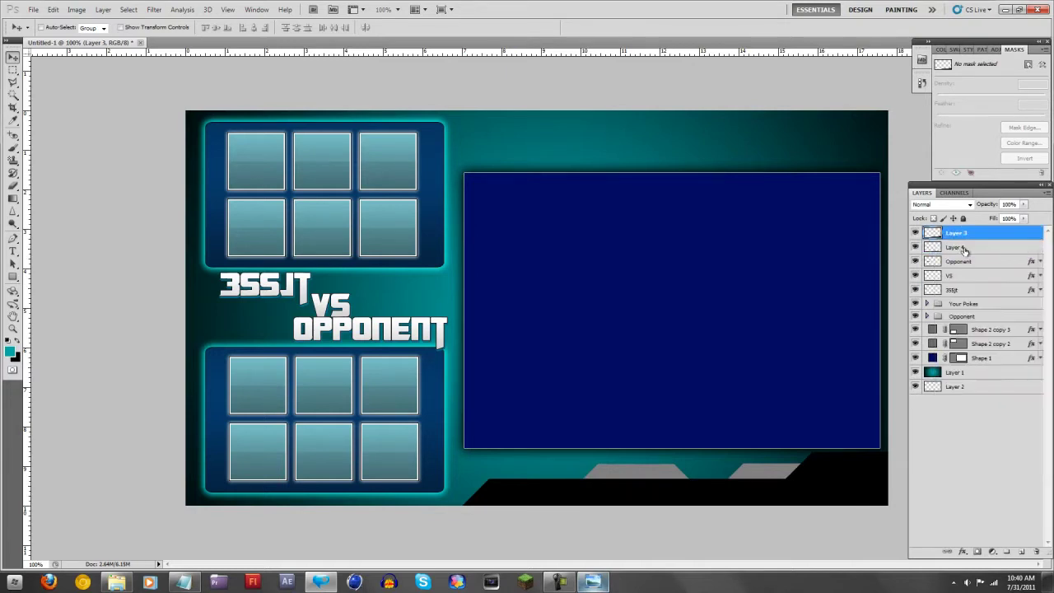
left_click_drag(960, 245, 1036, 551)
left_click(1022, 551)
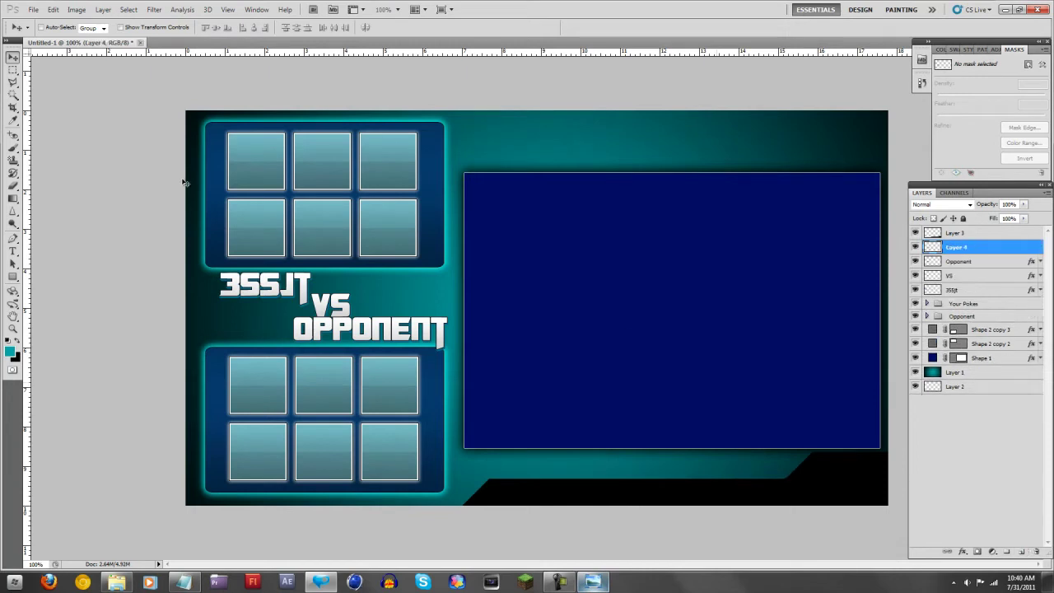
Draw a slanted parallelogram path on the band just beneath the video frame.
left_click(12, 238)
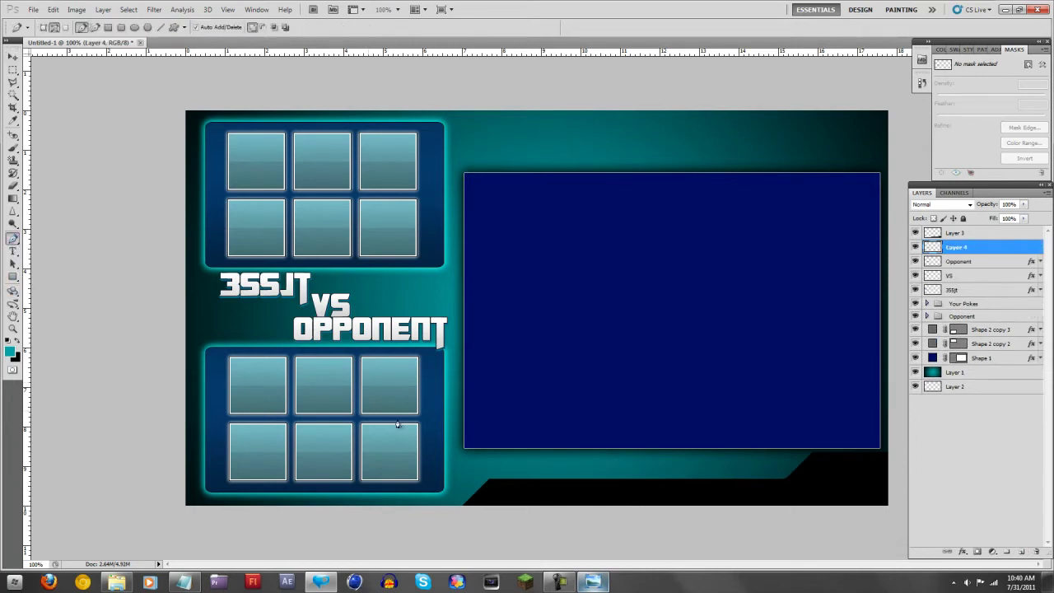
left_click(590, 468, "shift")
key("ctrl+z")
key("alt")
left_click(548, 486)
left_click(578, 457)
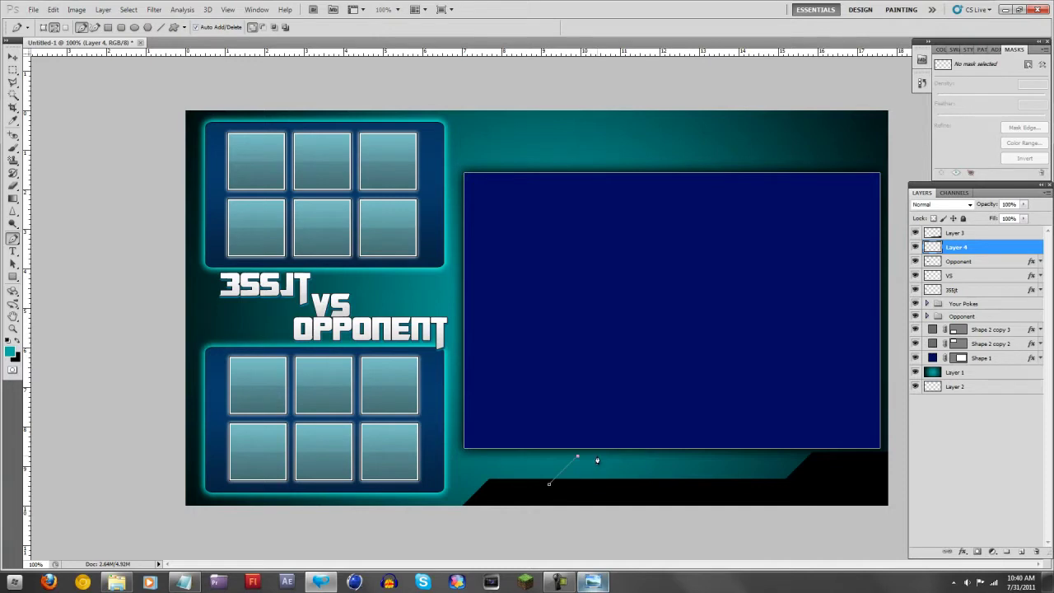
left_click(776, 466, "shift")
left_click(792, 492)
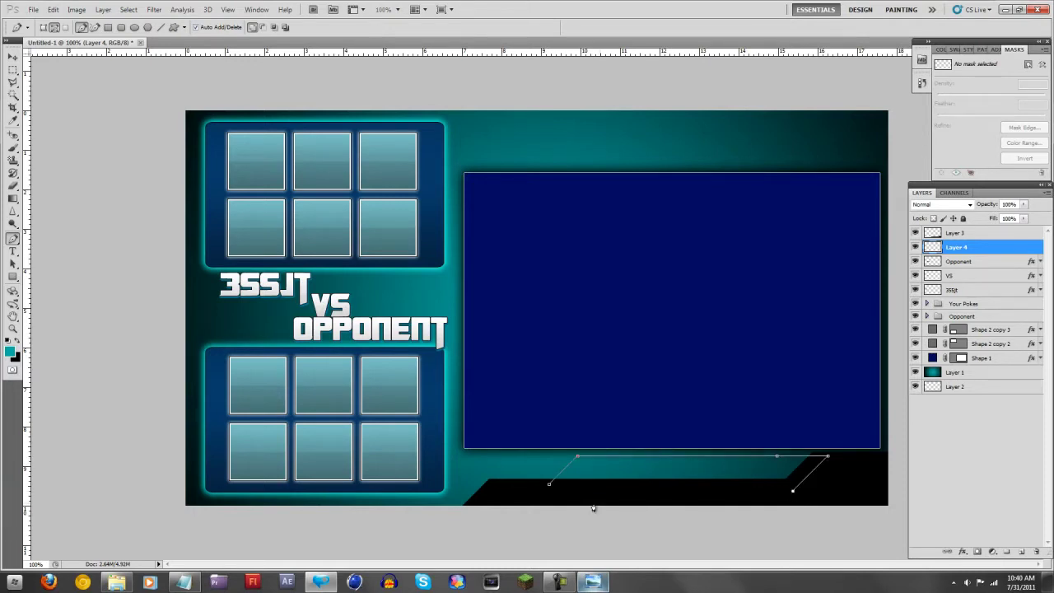
left_click(550, 486)
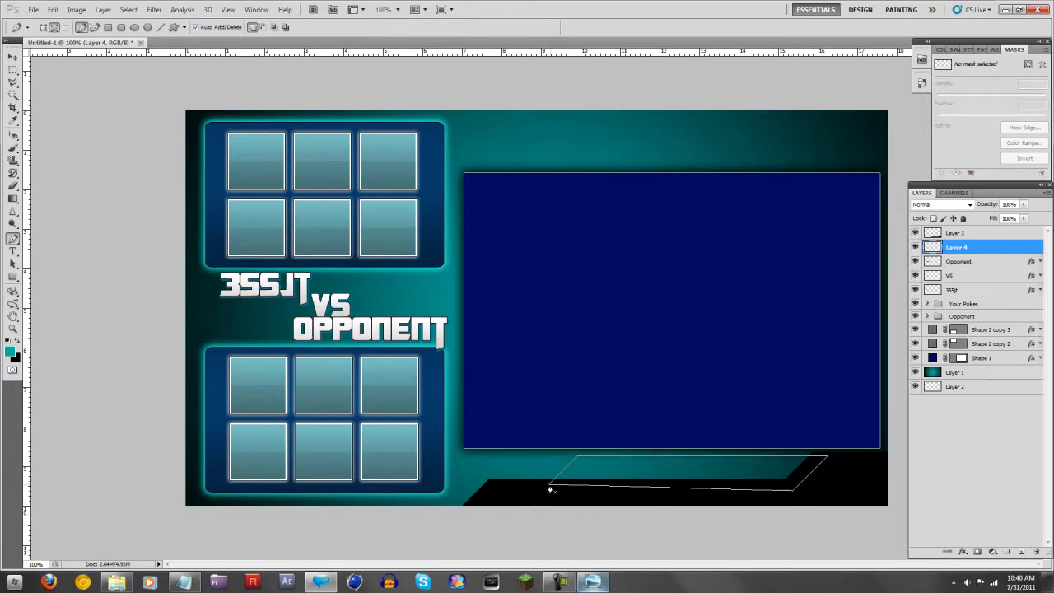
Fill the parallelogram path with 50% Gray and hide the path outline.
right_click(642, 482)
left_click(667, 434)
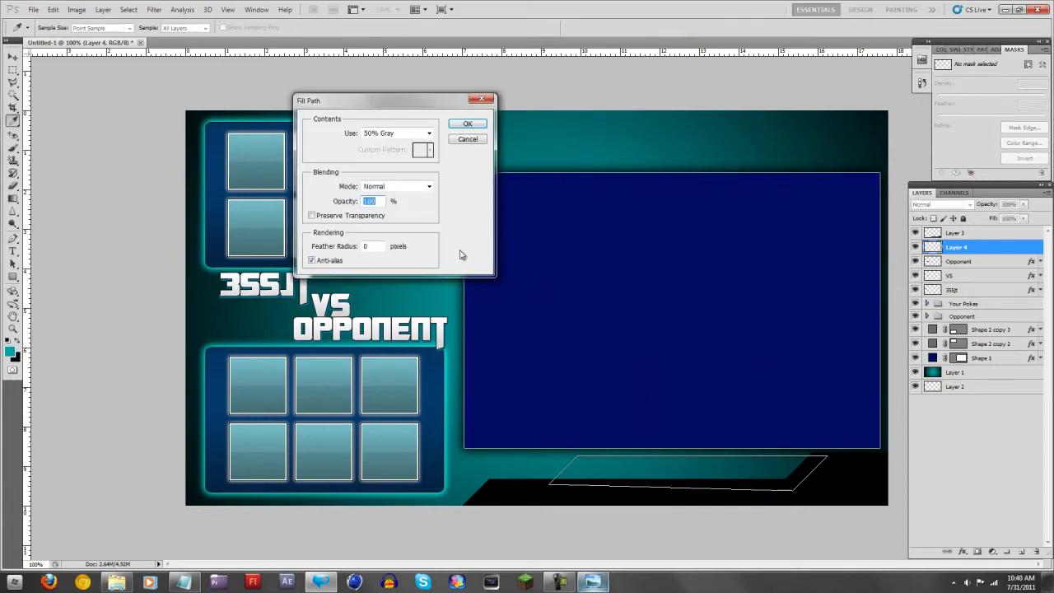
left_click(466, 126)
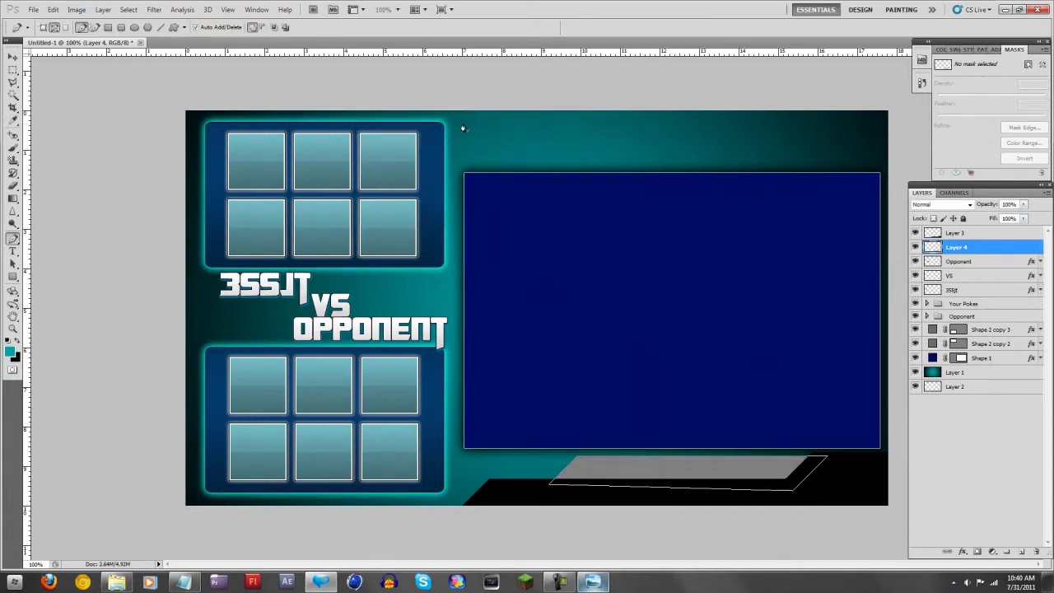
key("Return")
Nudge the grey parallelogram down slightly and open Layer 3's layer style settings.
key("v")
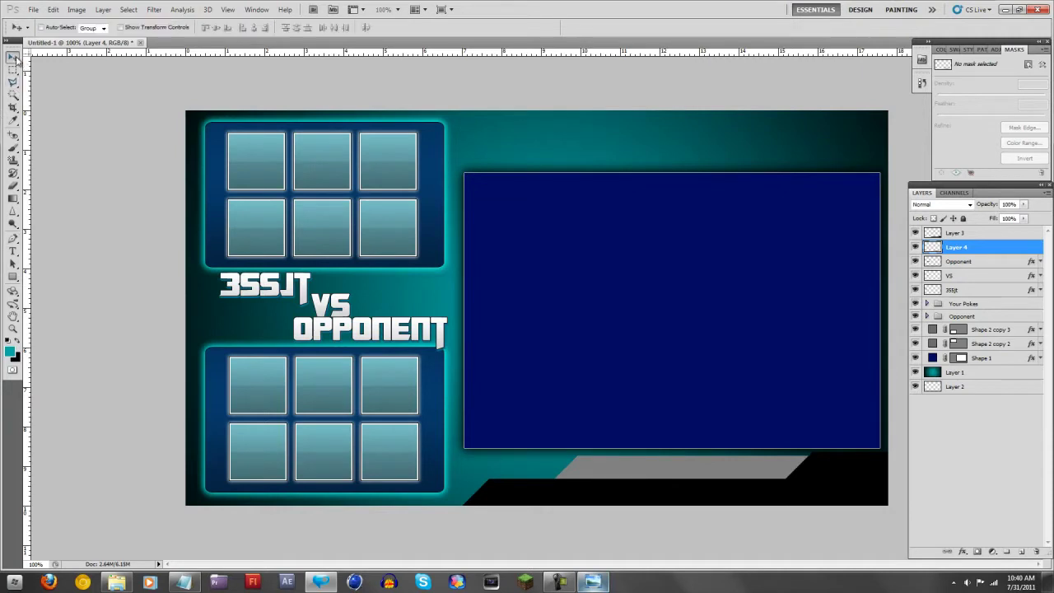
left_click_drag(700, 476, 693, 485)
left_click(985, 234)
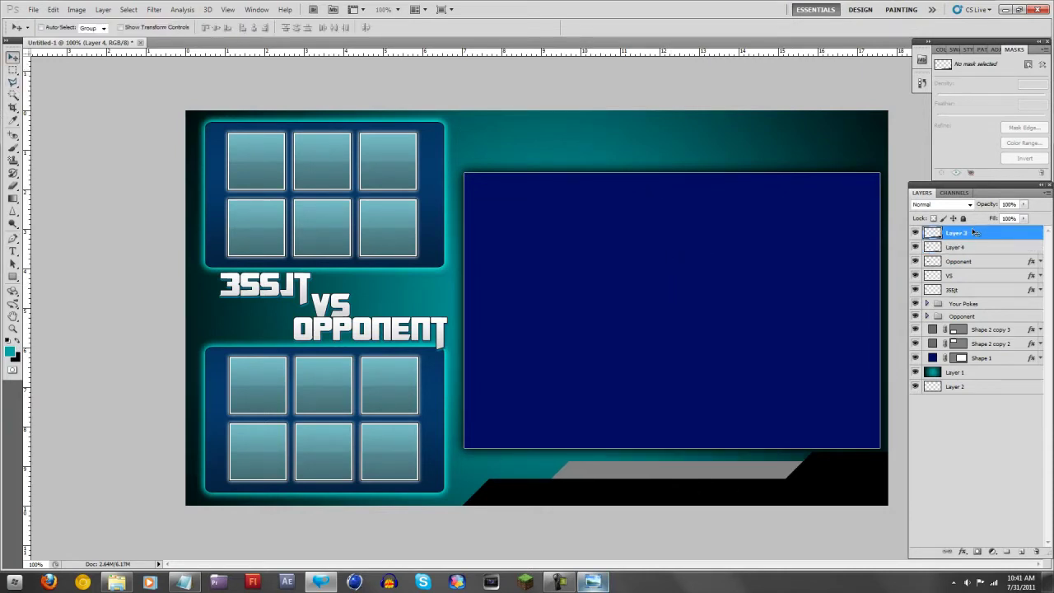
left_click(560, 582)
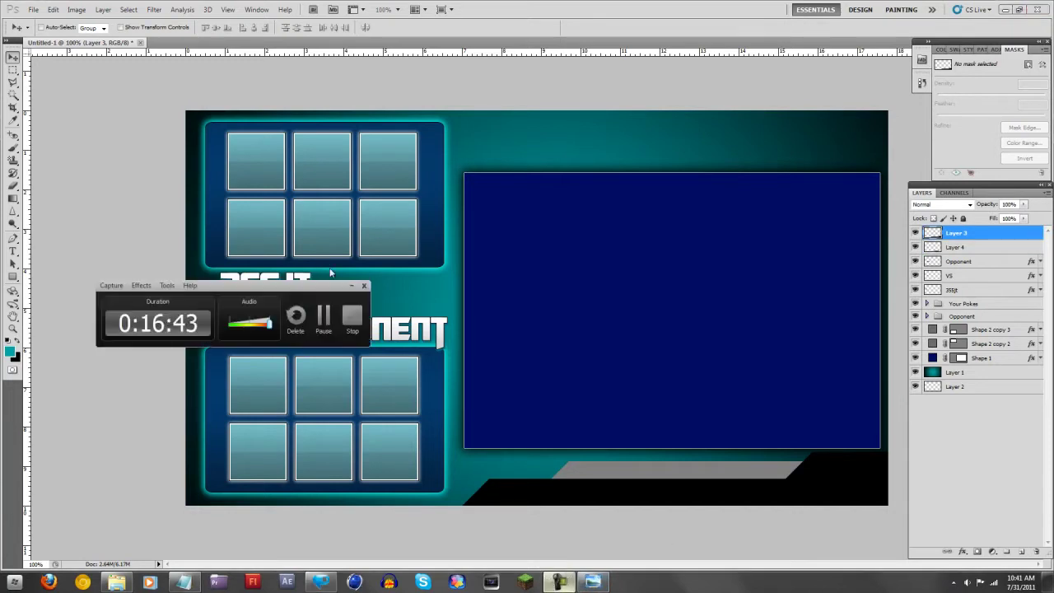
left_click(352, 286)
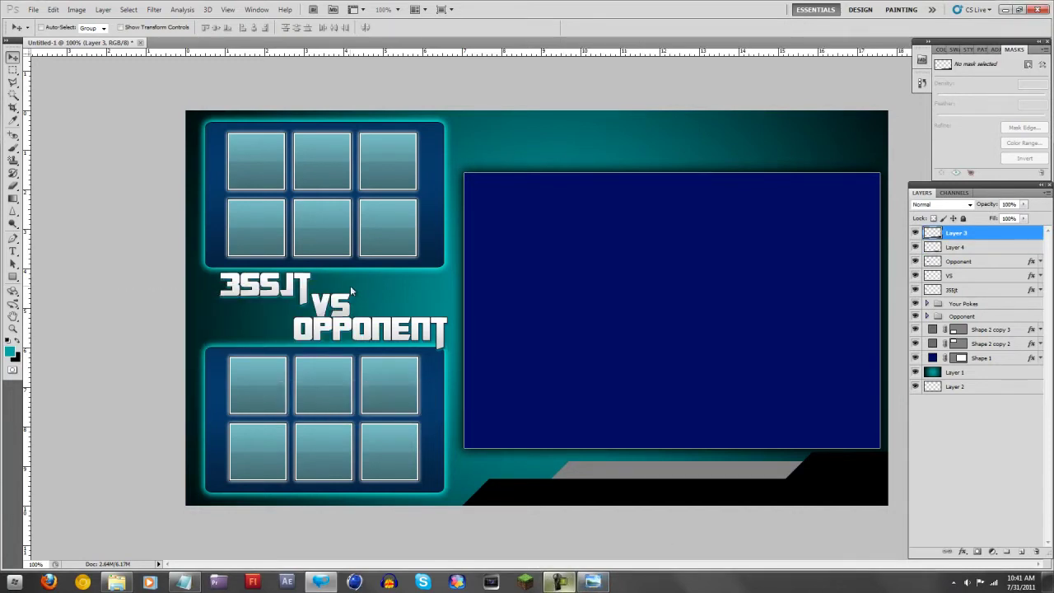
right_click(962, 233)
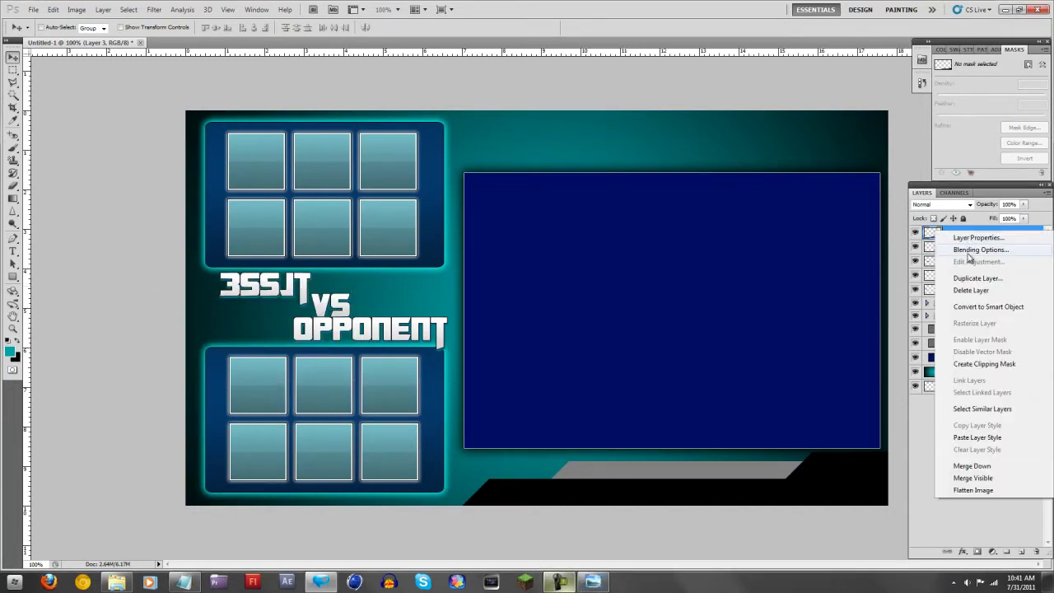
left_click(981, 250)
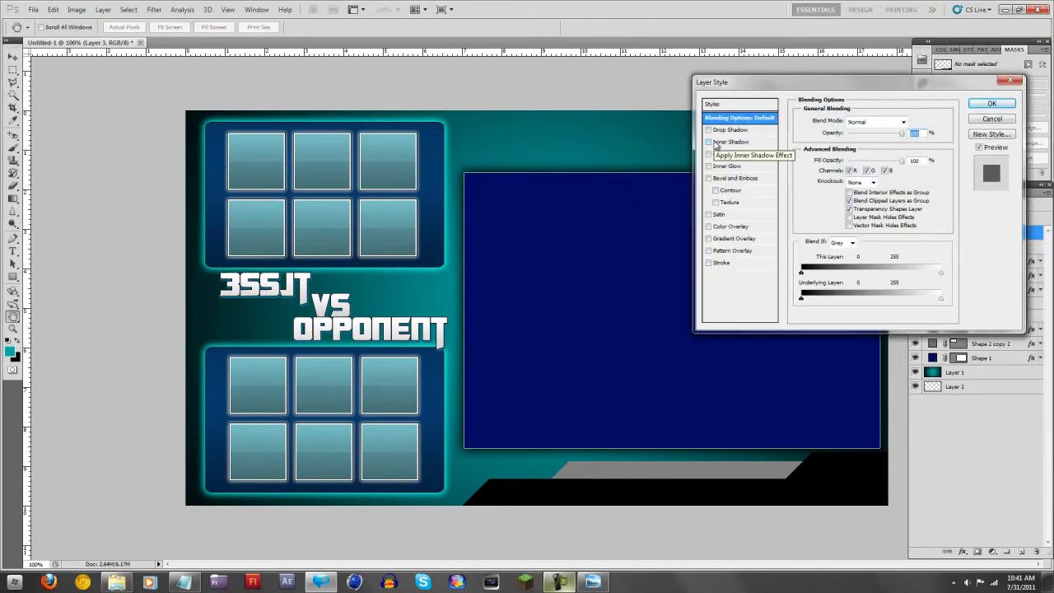
Leave Stroke off and add a Normal-mode drop shadow with distance 0 and wider spread.
left_click(709, 263)
left_click(723, 262)
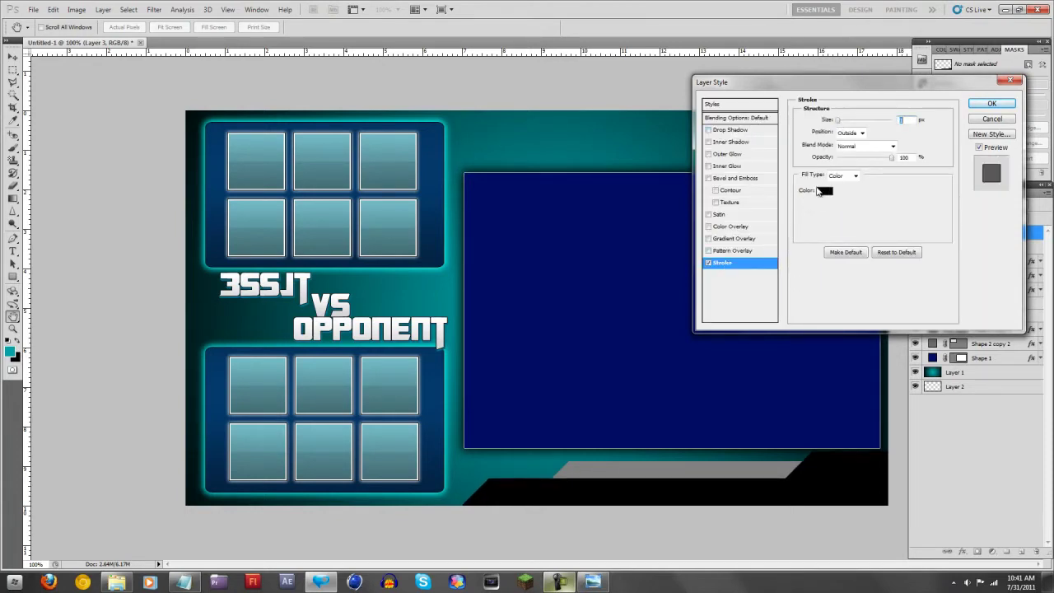
left_click(708, 263)
left_click(708, 178)
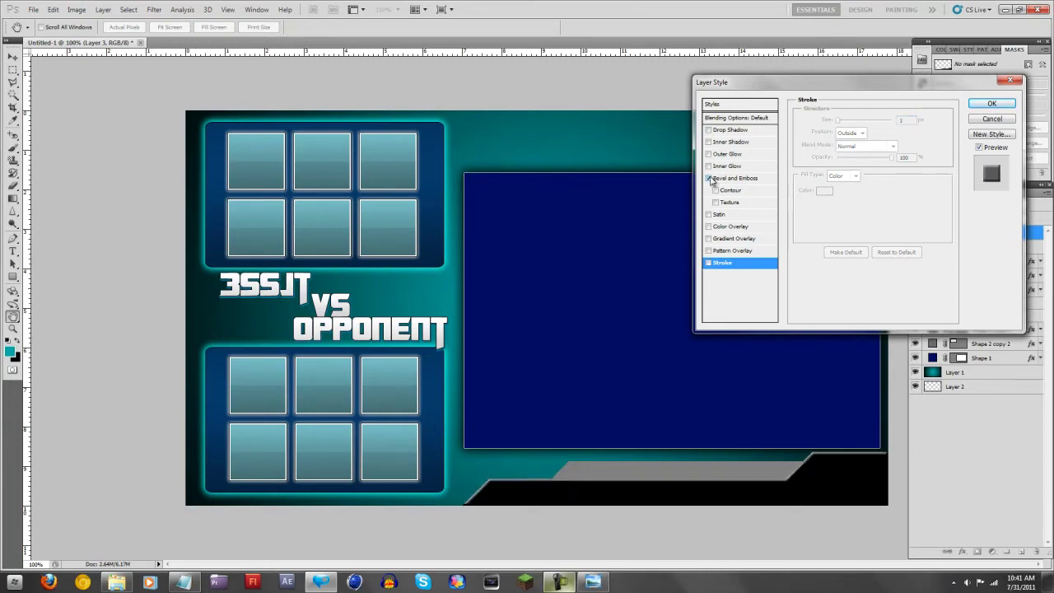
left_click(710, 178)
left_click(710, 134)
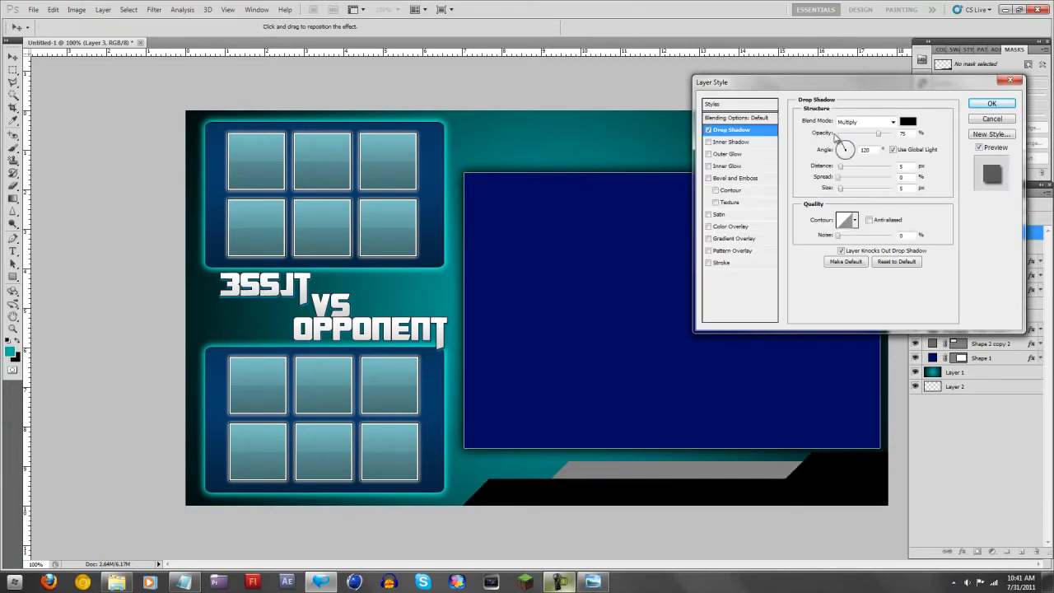
left_click(887, 124)
left_click(881, 121)
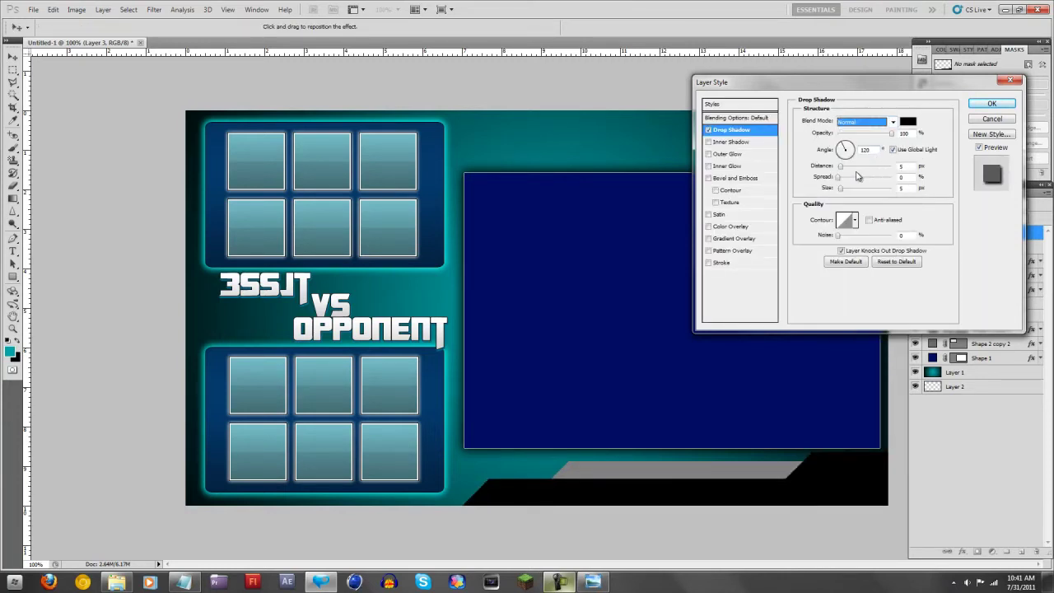
double_click(902, 164)
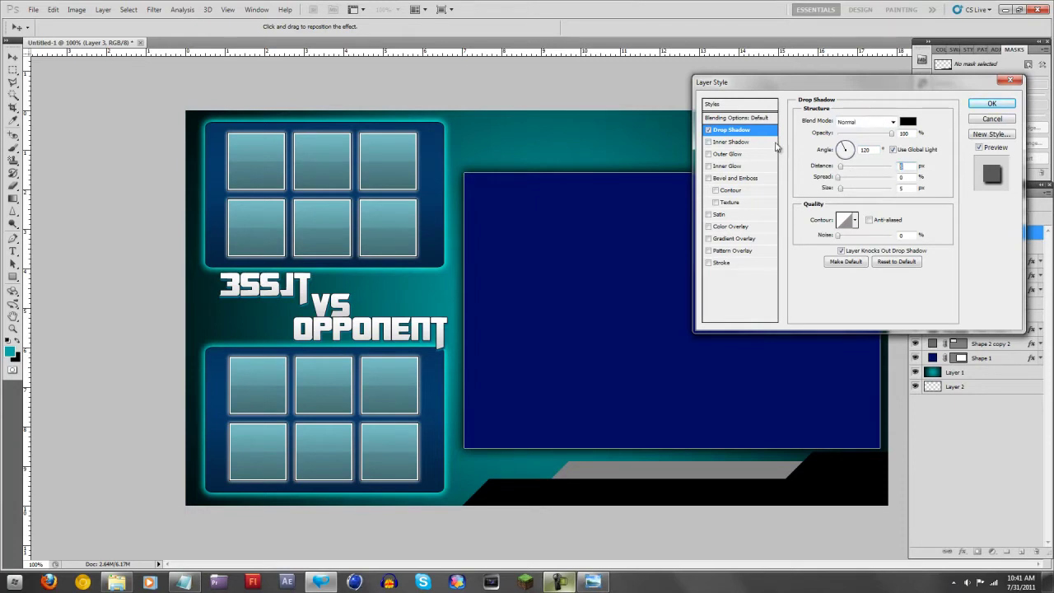
type("0")
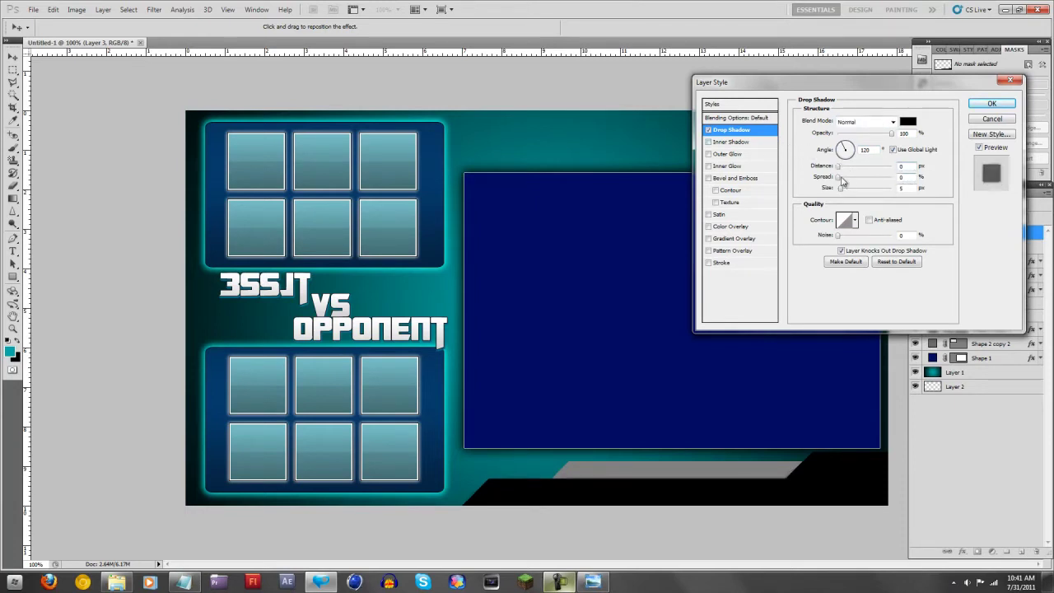
mouse_move(839, 177)
left_mouse_down()
mouse_move(865, 178)
mouse_move(846, 189)
mouse_move(860, 179)
mouse_move(851, 180)
left_mouse_up()
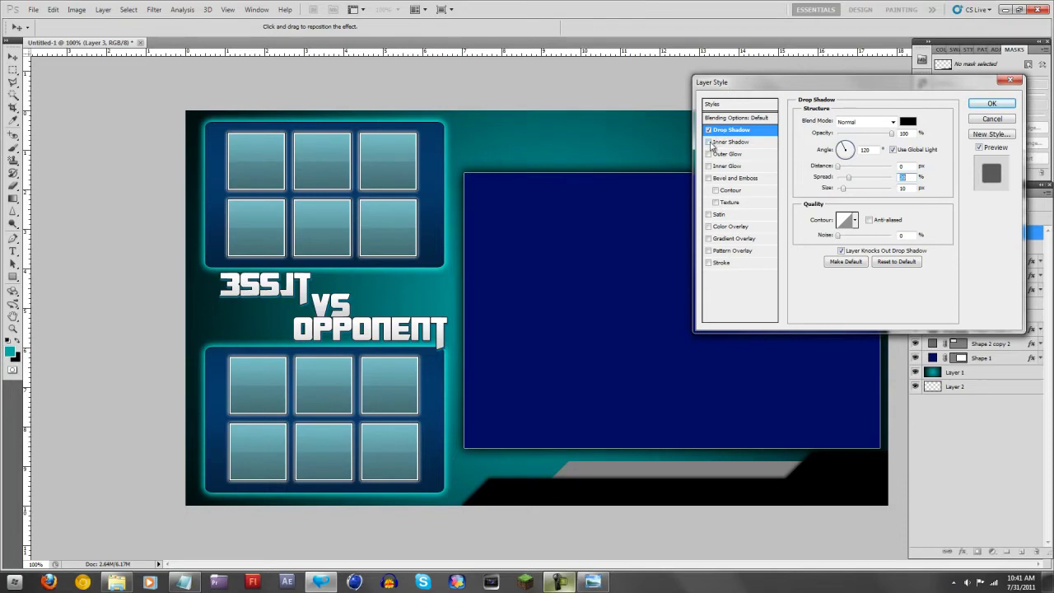
Enable Bevel and Emboss with larger size, a local light angle, and softening 0.
left_click(710, 178)
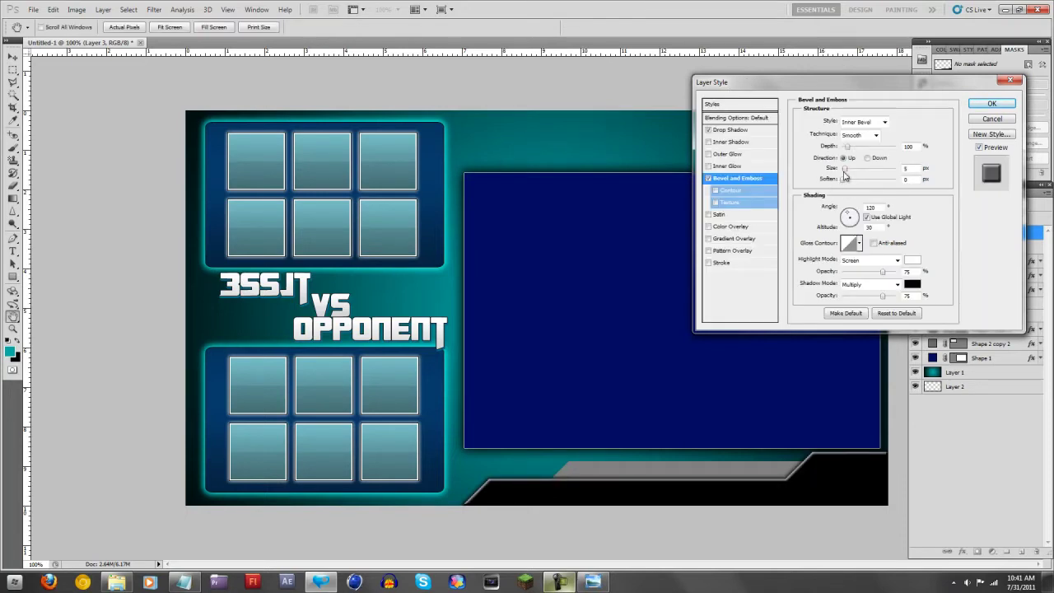
left_click_drag(844, 168, 906, 171)
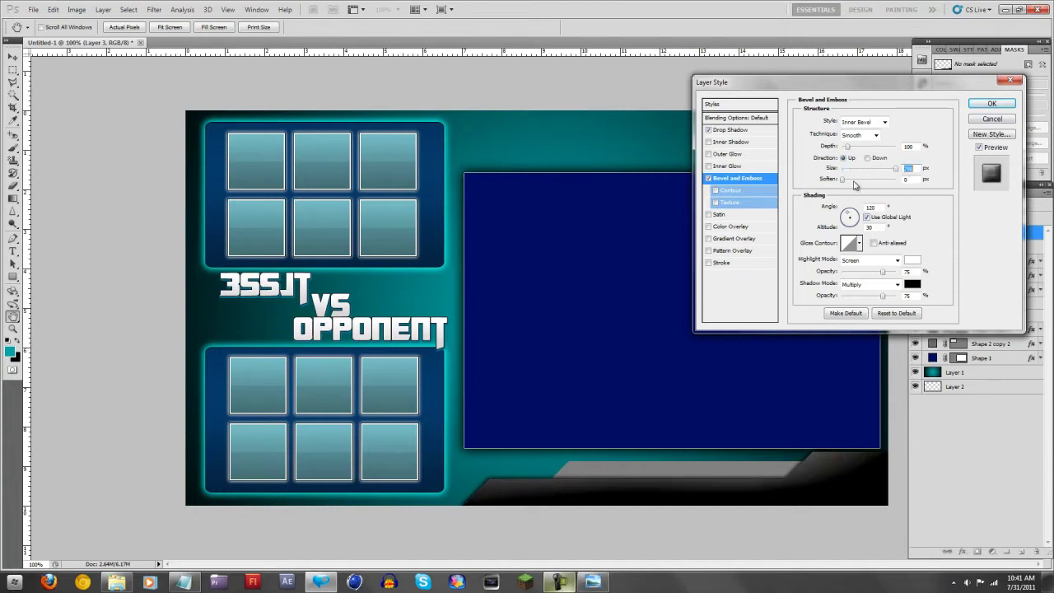
left_click(852, 211)
left_click(868, 217)
left_click_drag(842, 212, 850, 224)
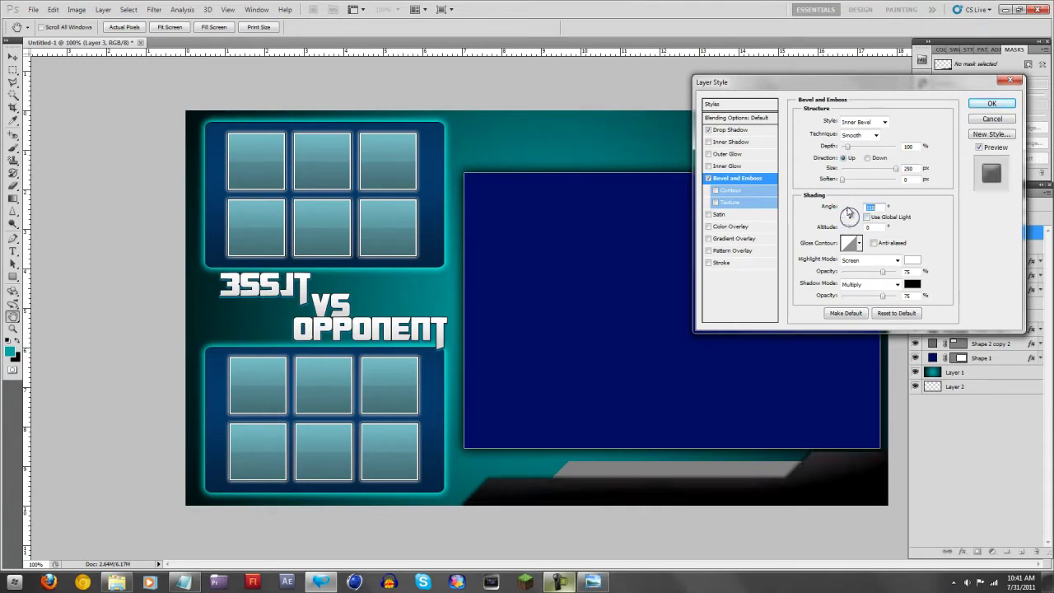
left_click(862, 182)
left_click_drag(863, 183, 854, 149)
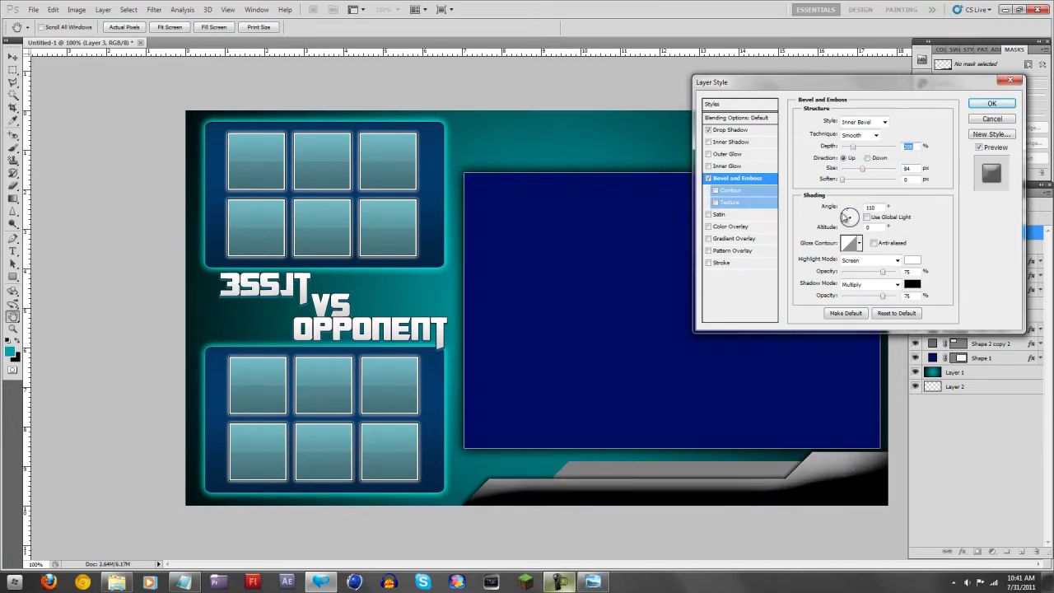
Keep a plain anti-aliased gloss contour and leave the bevel highlight in Screen mode.
left_click(859, 244)
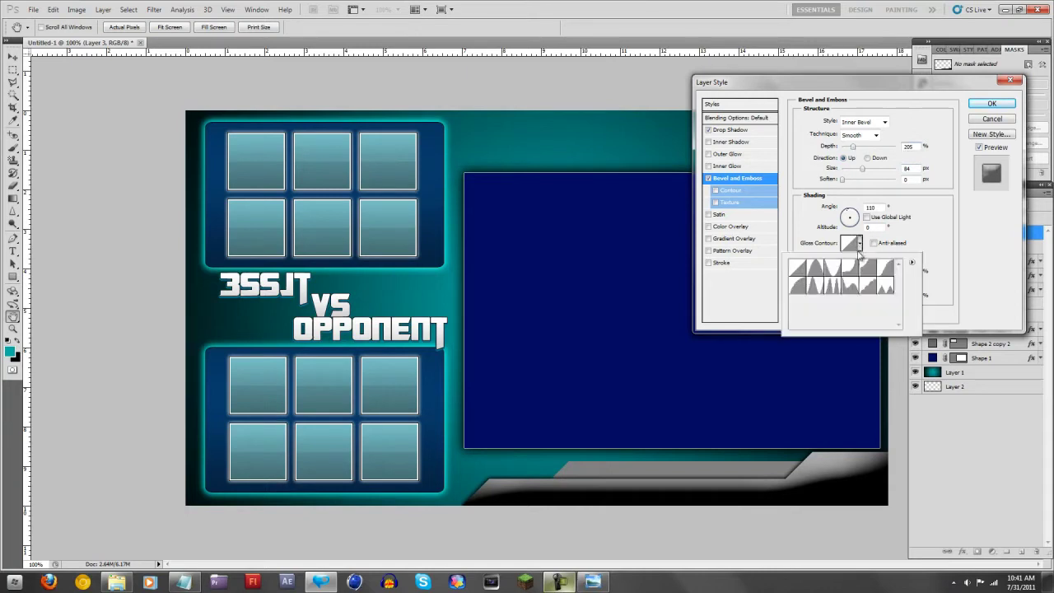
left_click(817, 270)
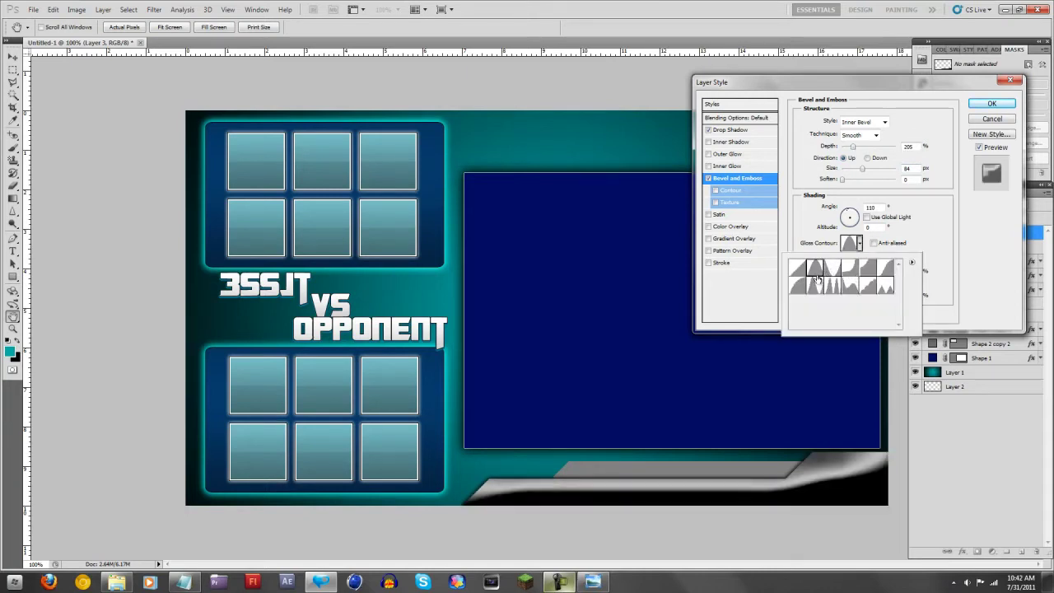
left_click(807, 286)
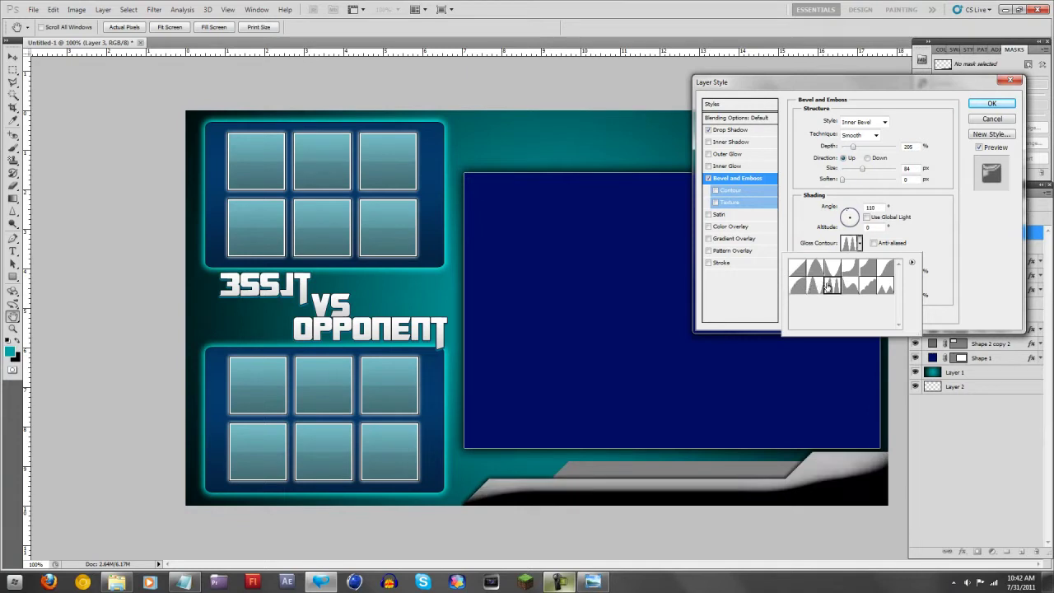
left_click(851, 286)
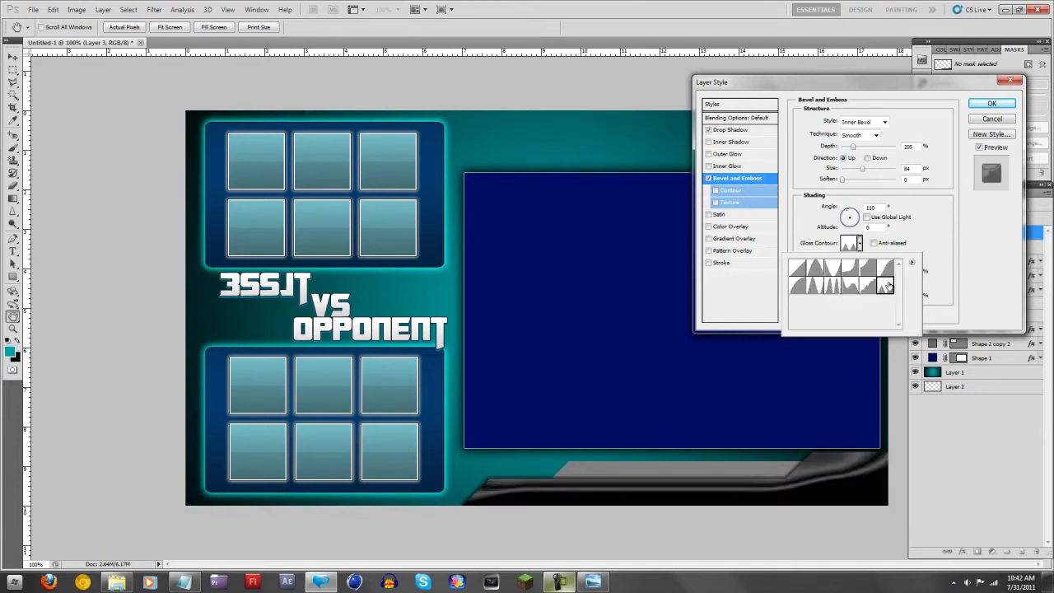
left_click(885, 269)
left_click(952, 231)
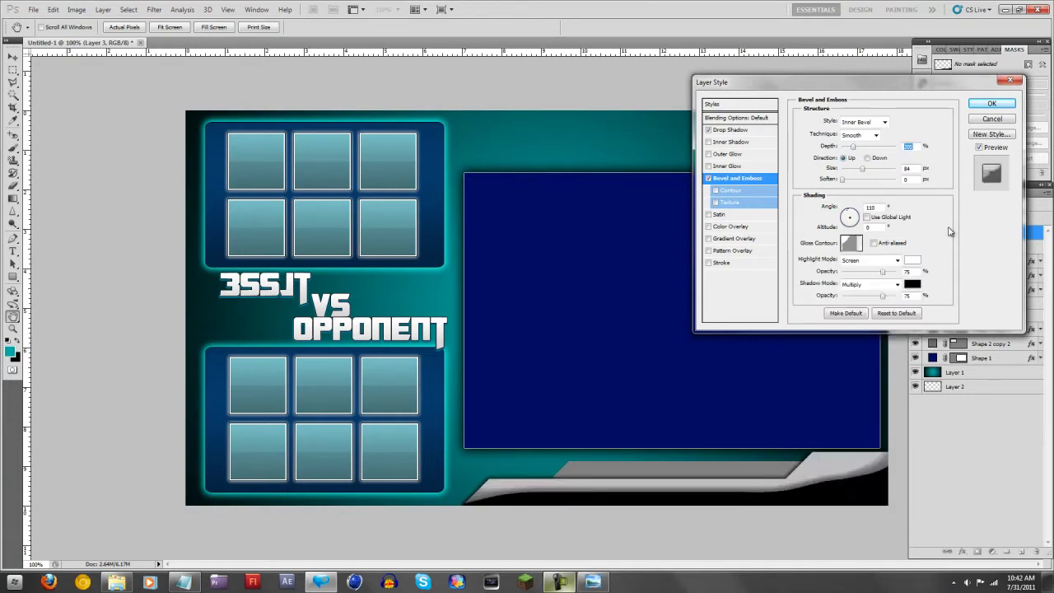
left_click(873, 243)
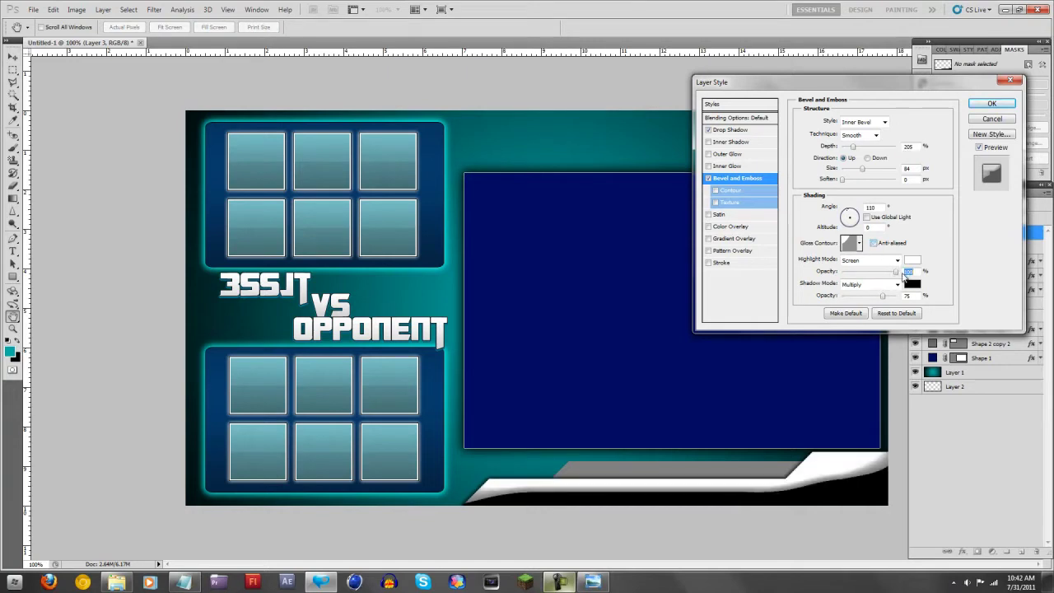
left_click(880, 262)
left_click(877, 272)
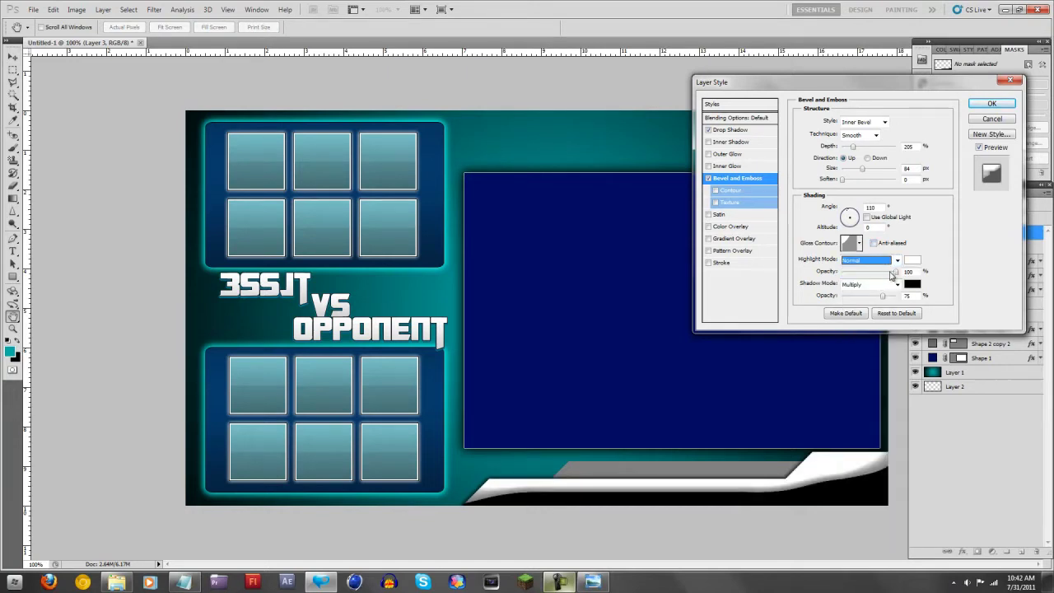
left_click_drag(897, 273, 883, 277)
left_click(880, 261)
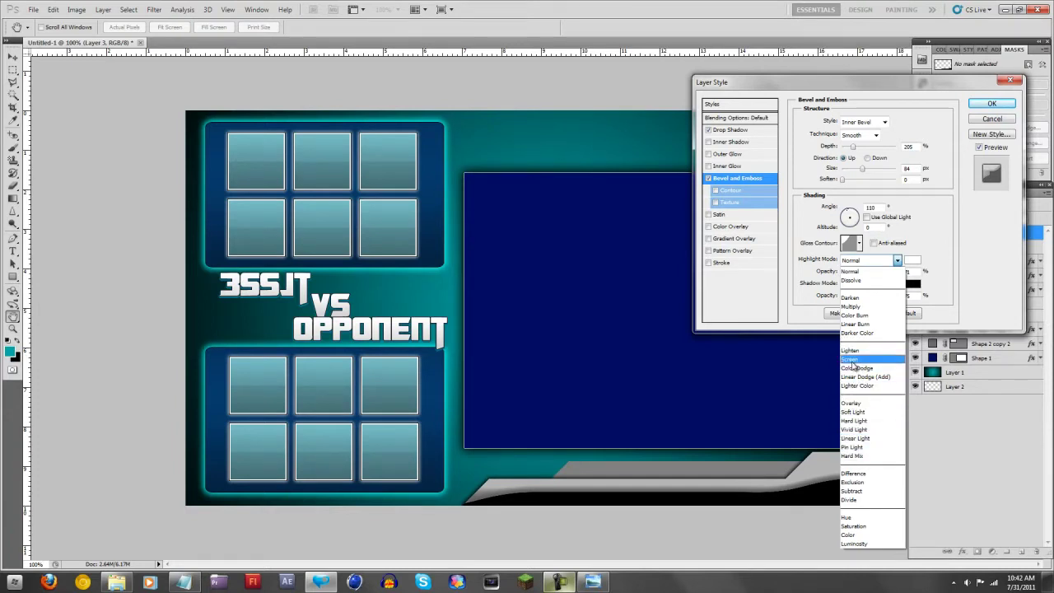
left_click(853, 360)
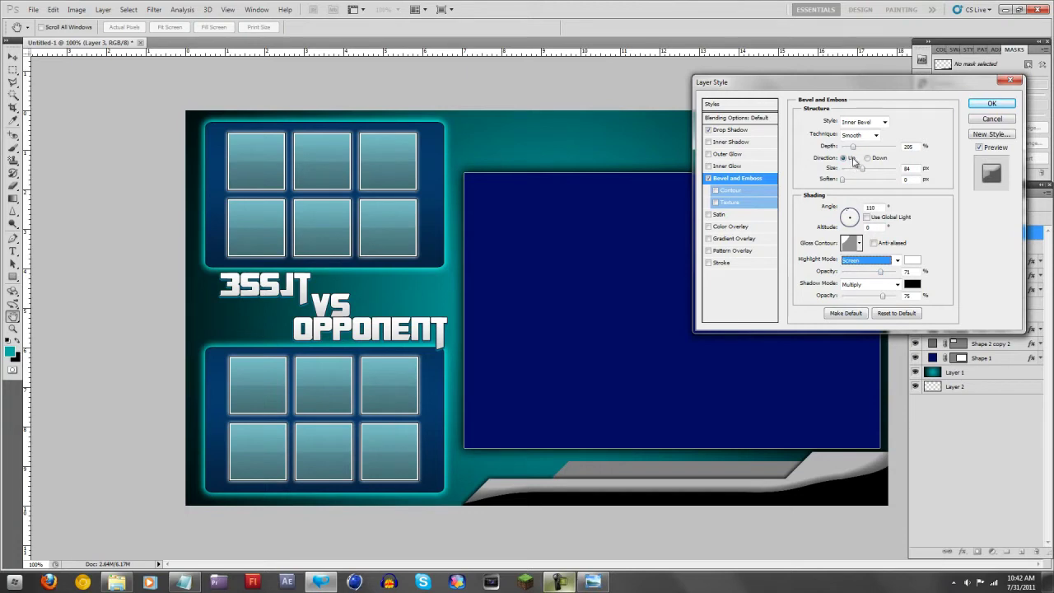
Set bevel depth to 103%, soften its edges, and enable a red Color Overlay.
left_click_drag(855, 148, 882, 151)
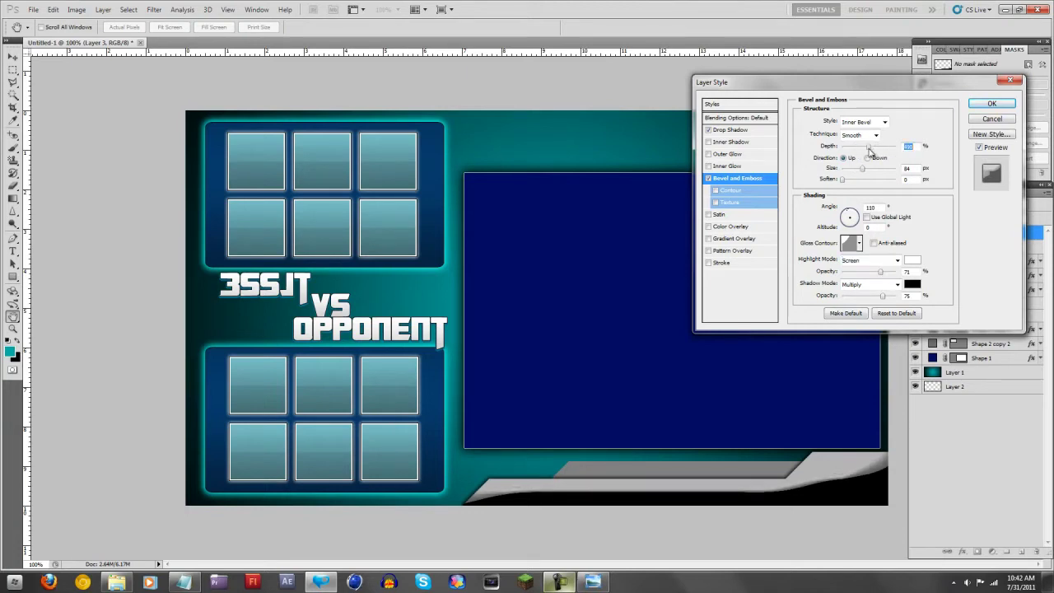
mouse_move(859, 222)
left_mouse_down()
mouse_move(848, 221)
mouse_move(854, 231)
mouse_move(847, 218)
mouse_move(857, 215)
left_mouse_up()
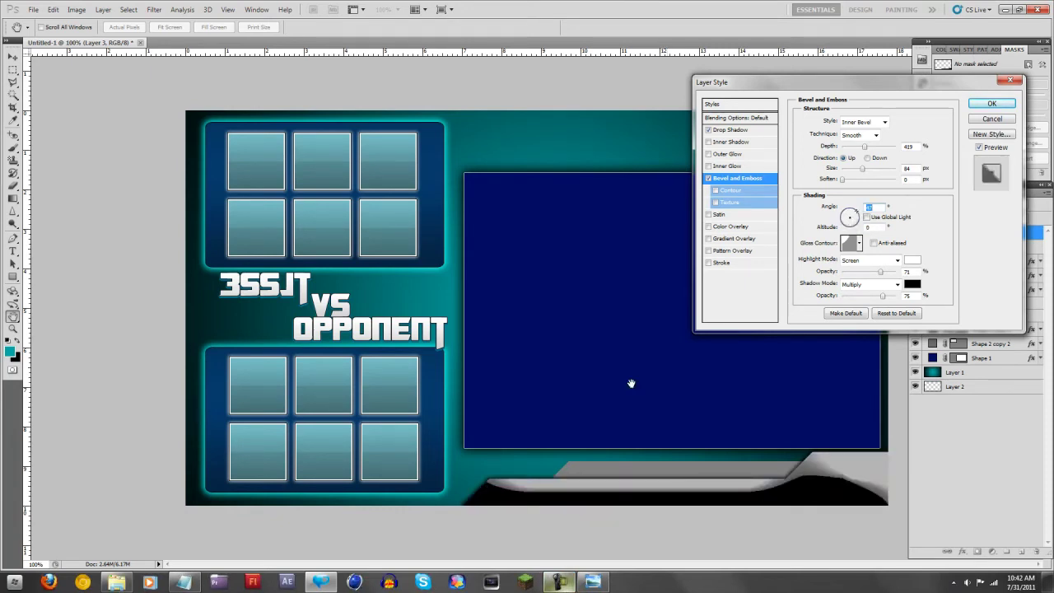
left_click(593, 581)
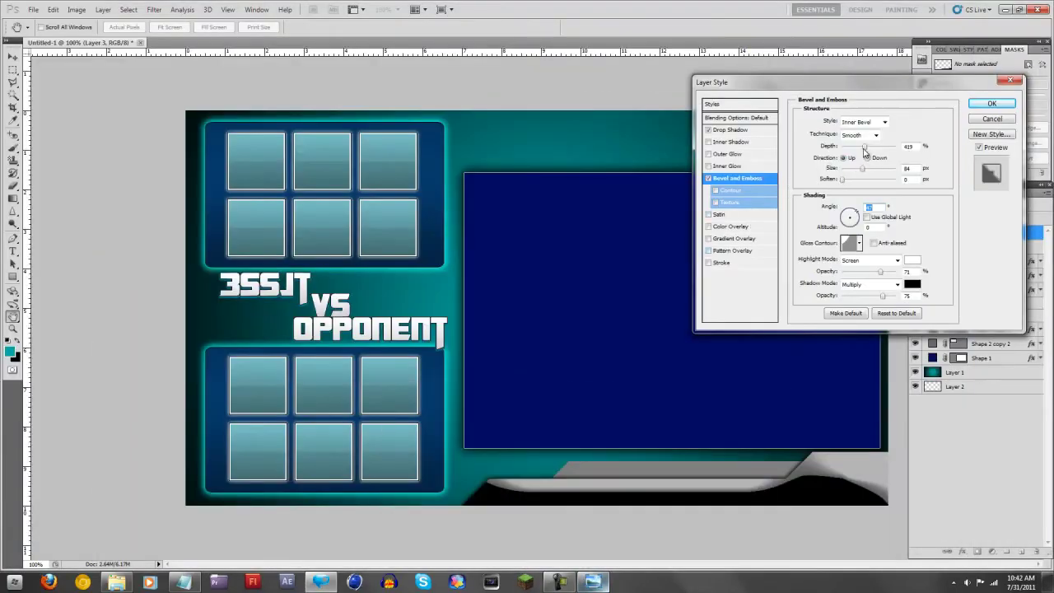
left_click_drag(865, 149, 850, 169)
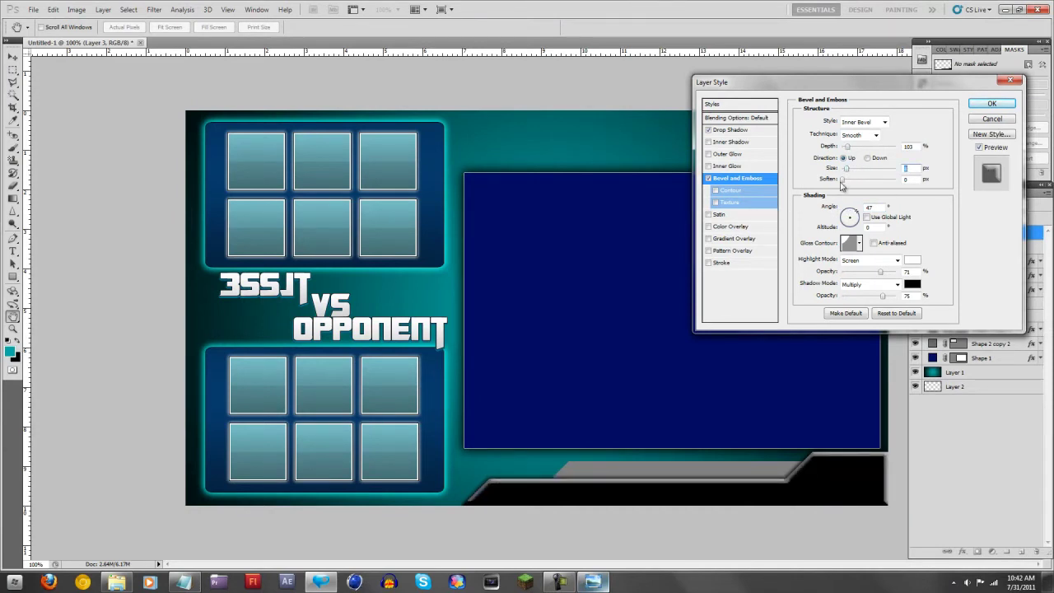
left_click_drag(844, 183, 894, 183)
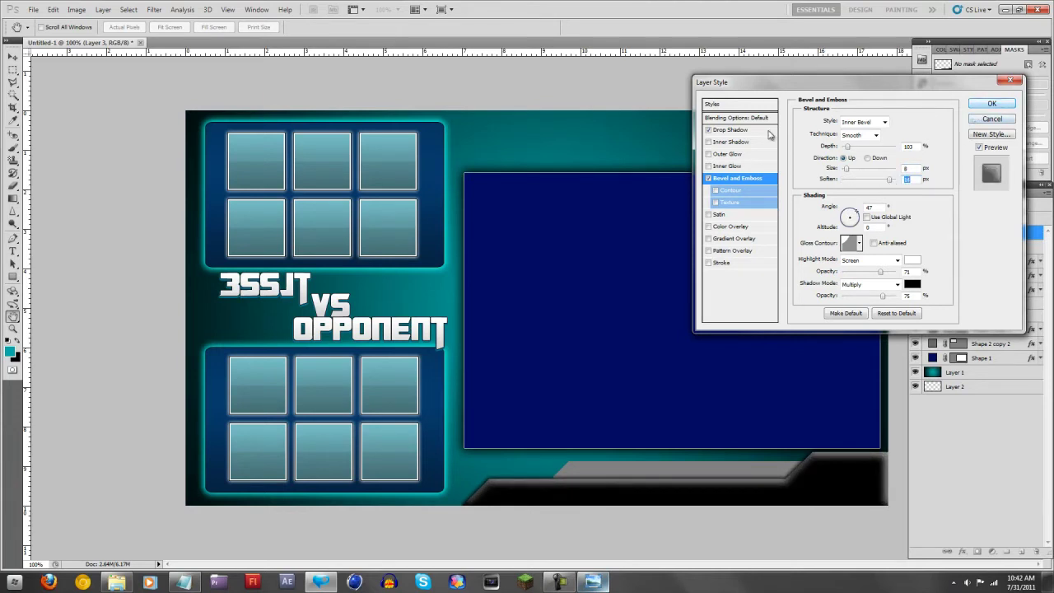
left_click(709, 226)
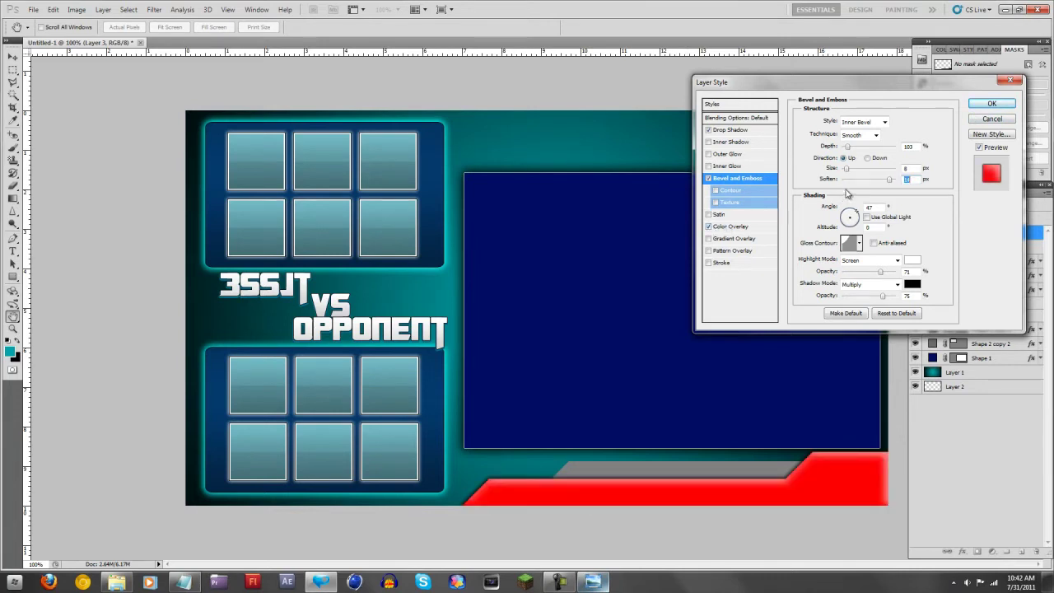
Set the Color Overlay to teal 00696a in Normal blending mode.
left_click(731, 227)
left_click(908, 121)
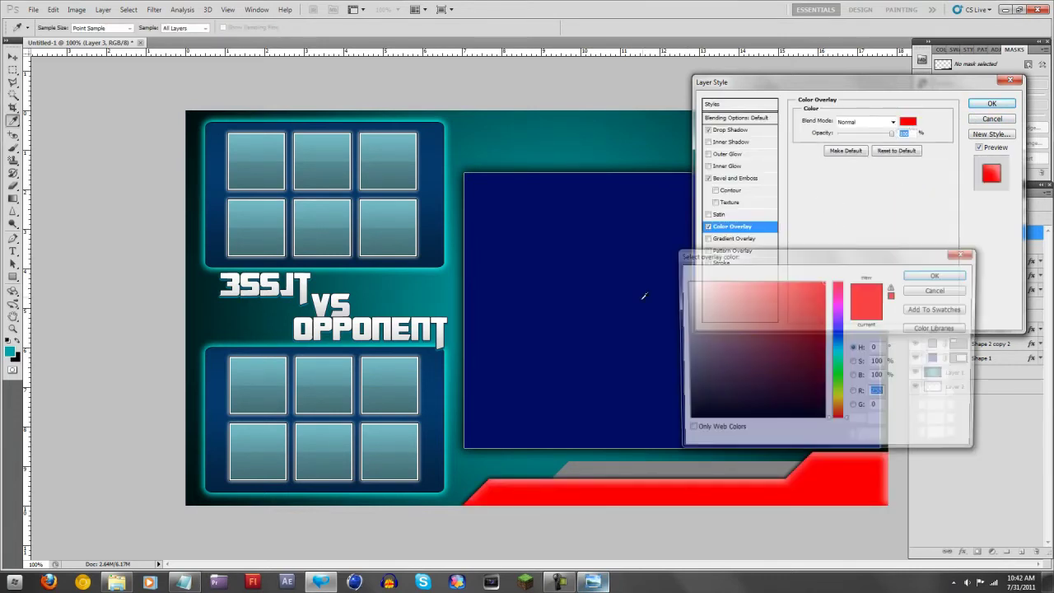
left_click(840, 352)
left_click(825, 363)
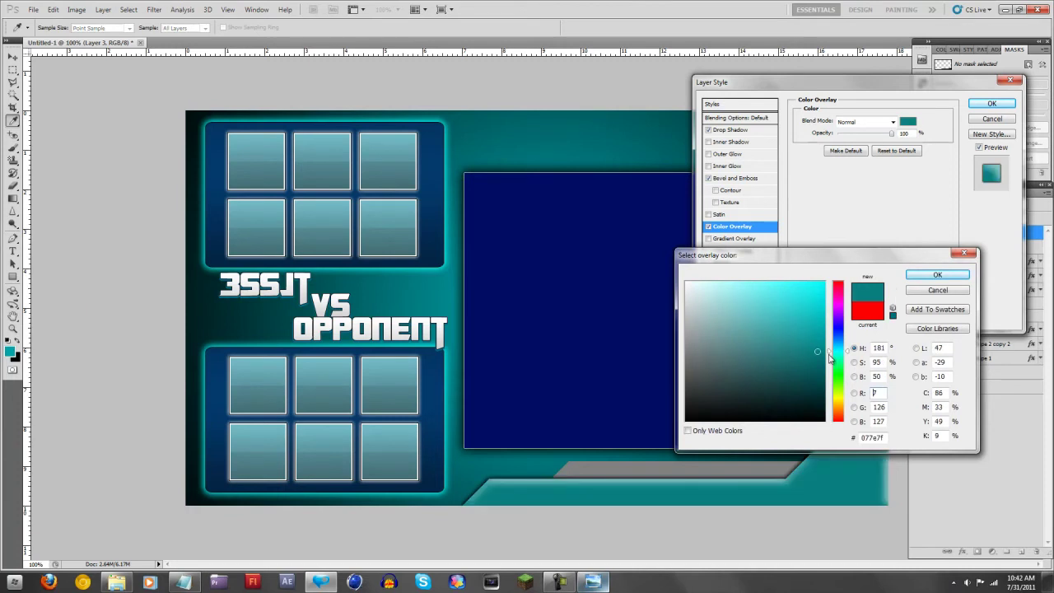
left_click(937, 274)
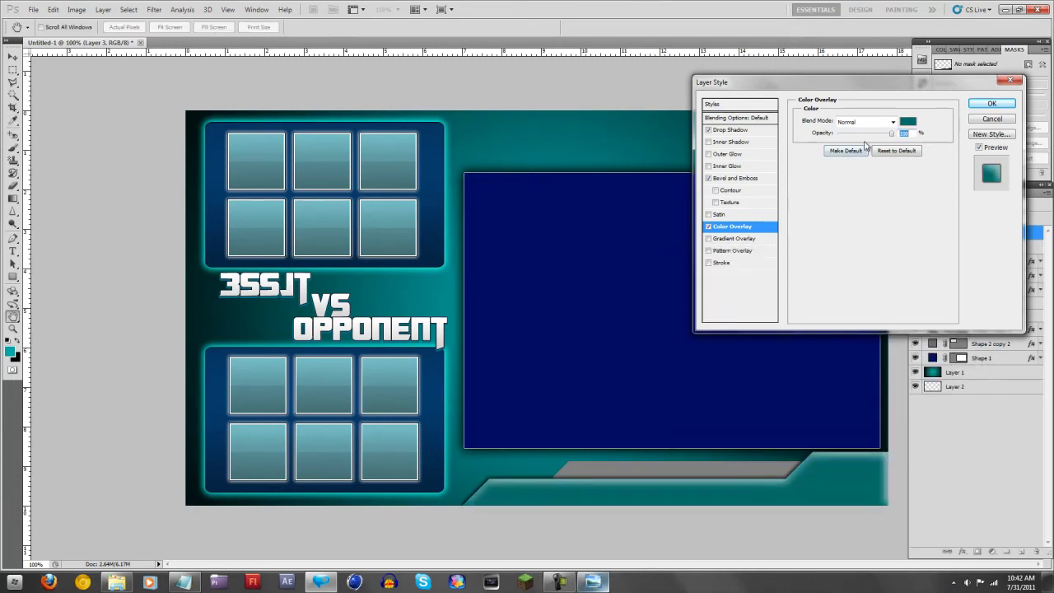
left_click(867, 122)
left_click(846, 264)
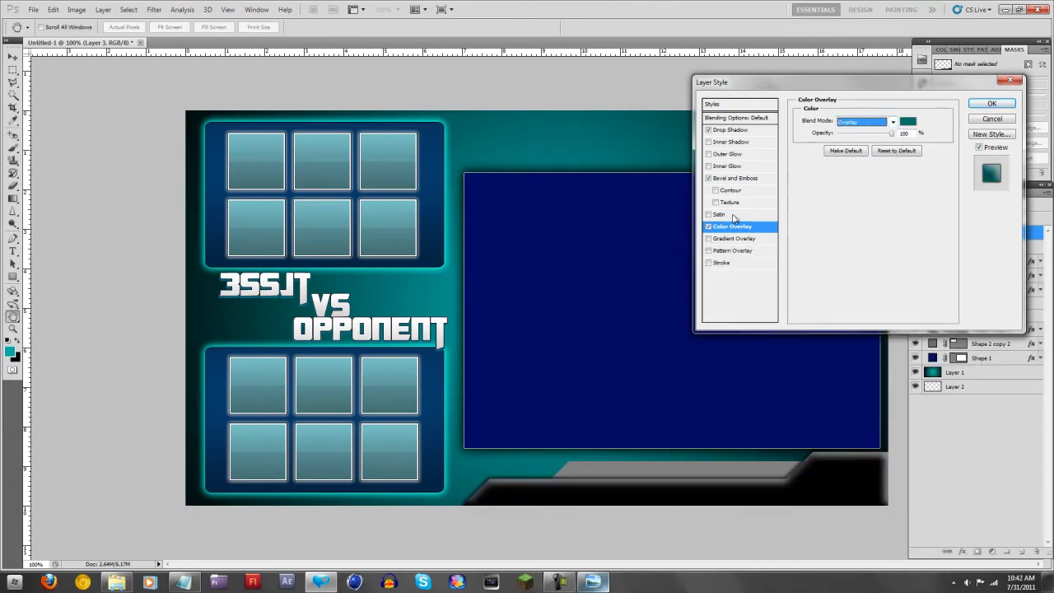
left_click(845, 124)
left_click(846, 132)
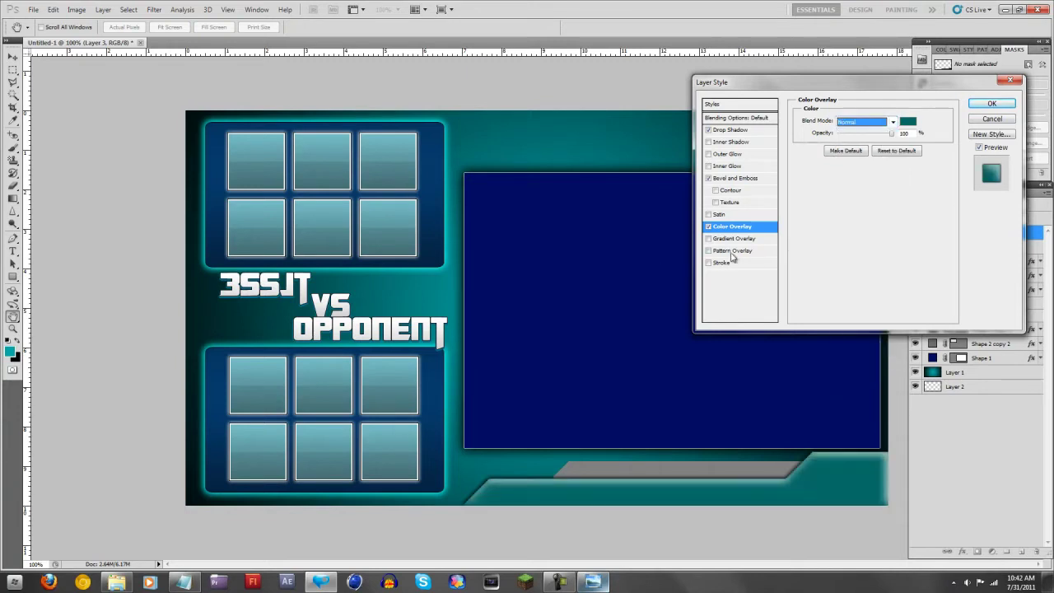
Enable a 1 px Stroke and apply the layer style.
left_click(709, 263)
left_click(723, 263)
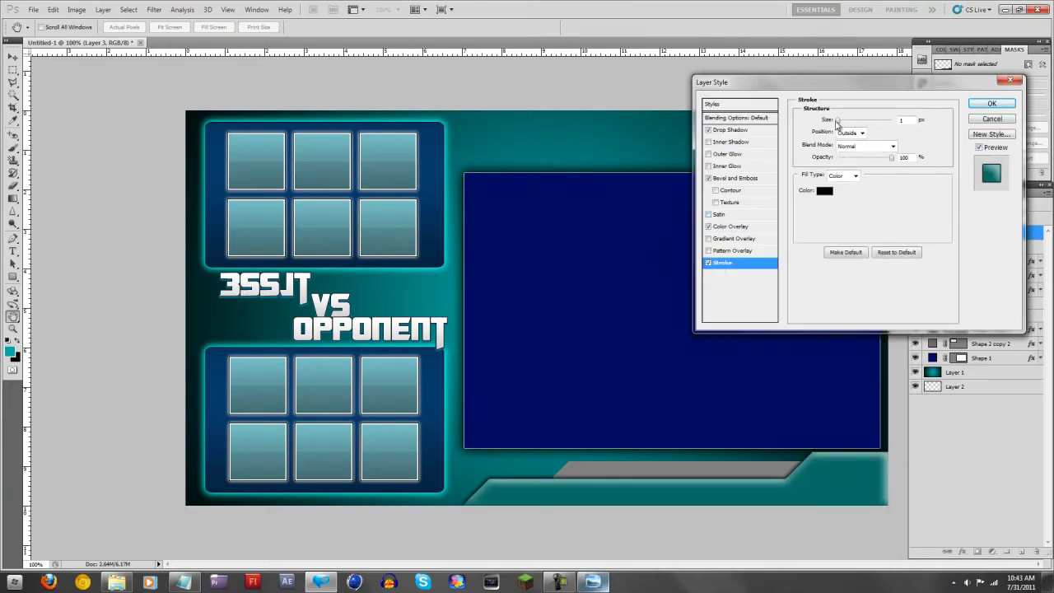
mouse_move(838, 122)
left_mouse_down()
mouse_move(852, 122)
mouse_move(823, 122)
mouse_move(834, 122)
left_mouse_up()
left_click(1007, 104)
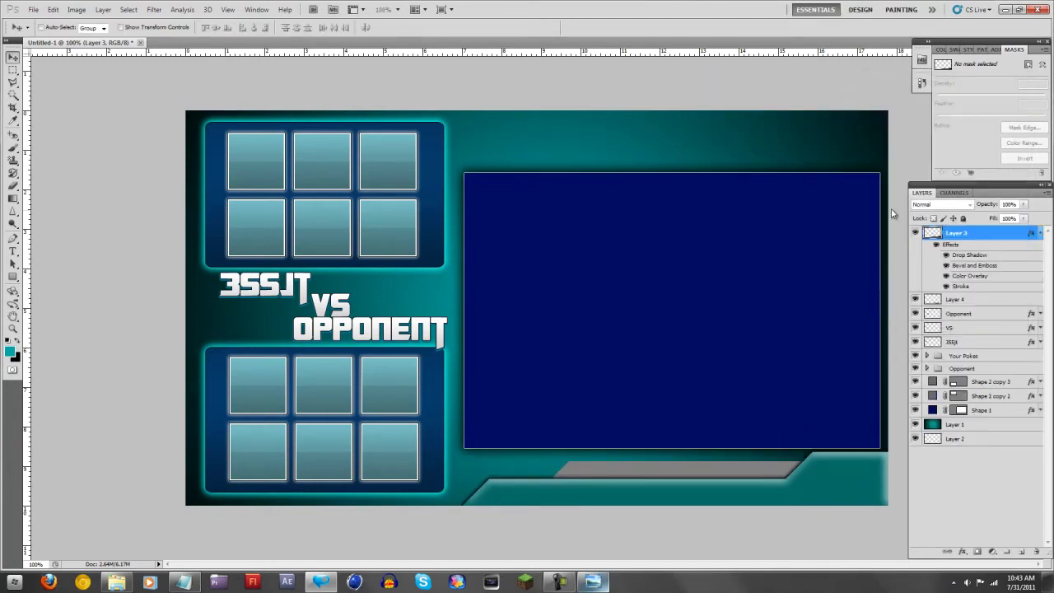
Copy Layer 3's layer style and paste it onto Layer 4.
left_click(1043, 232)
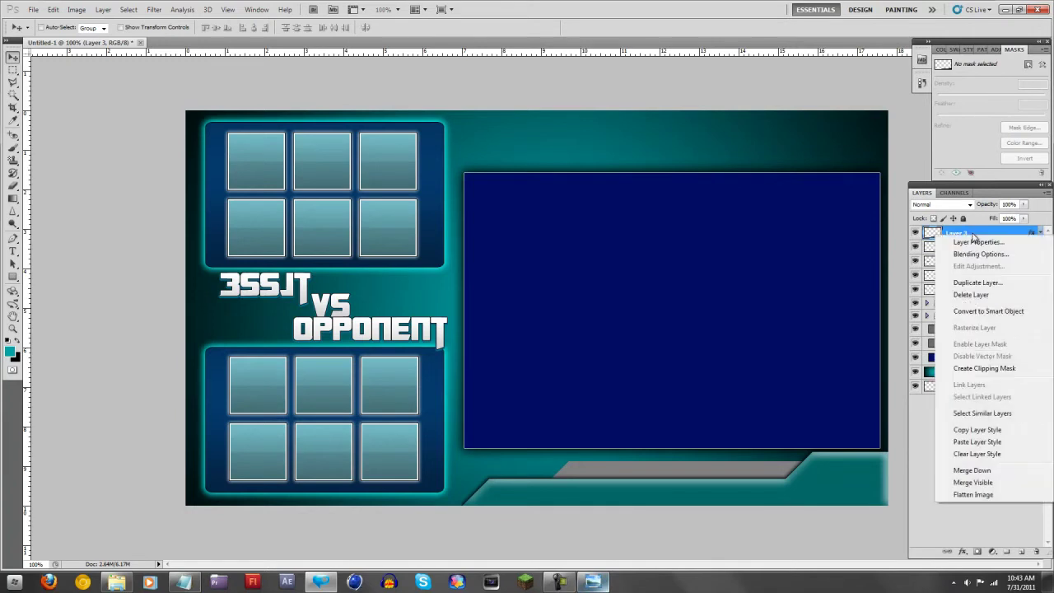
right_click(972, 237)
left_click(976, 430)
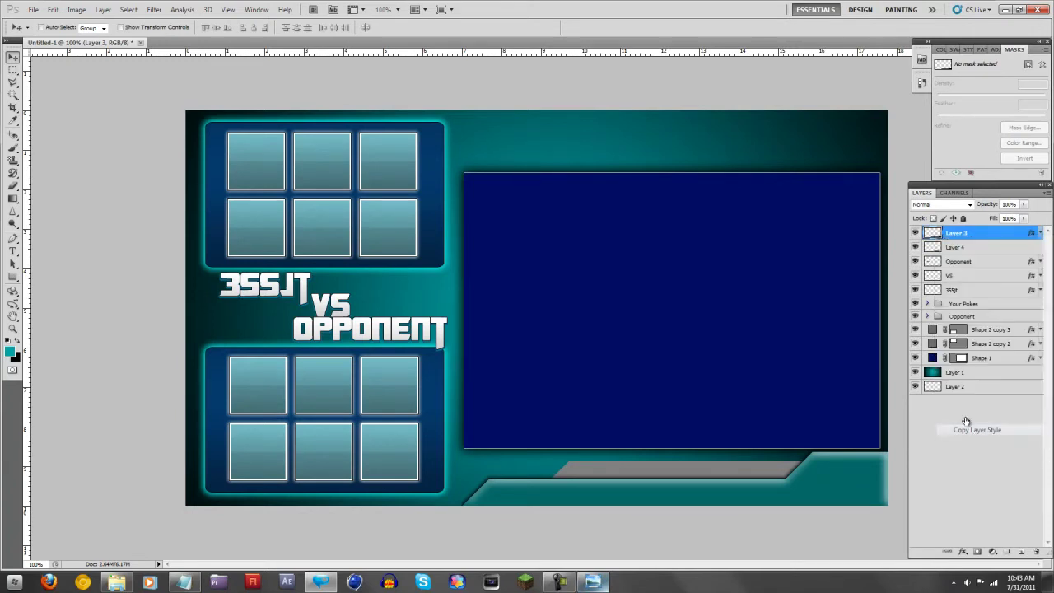
left_click(968, 248)
right_click(968, 248)
left_click(970, 450)
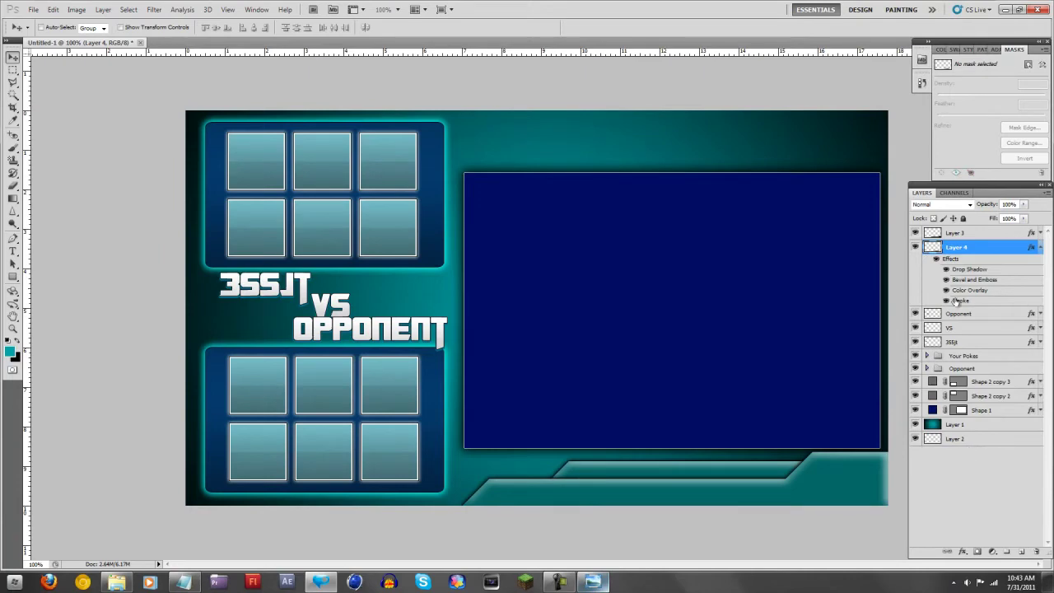
Change Layer 4's Color Overlay to bright cyan #00b8ba and compare with the reference image.
right_click(976, 251)
left_click(970, 268)
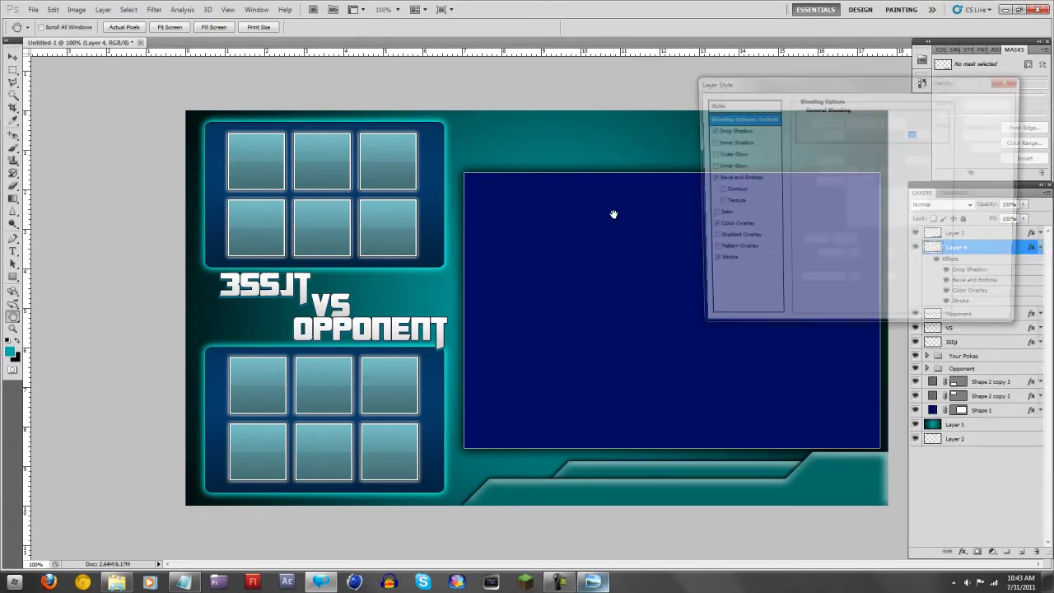
mouse_move(592, 582)
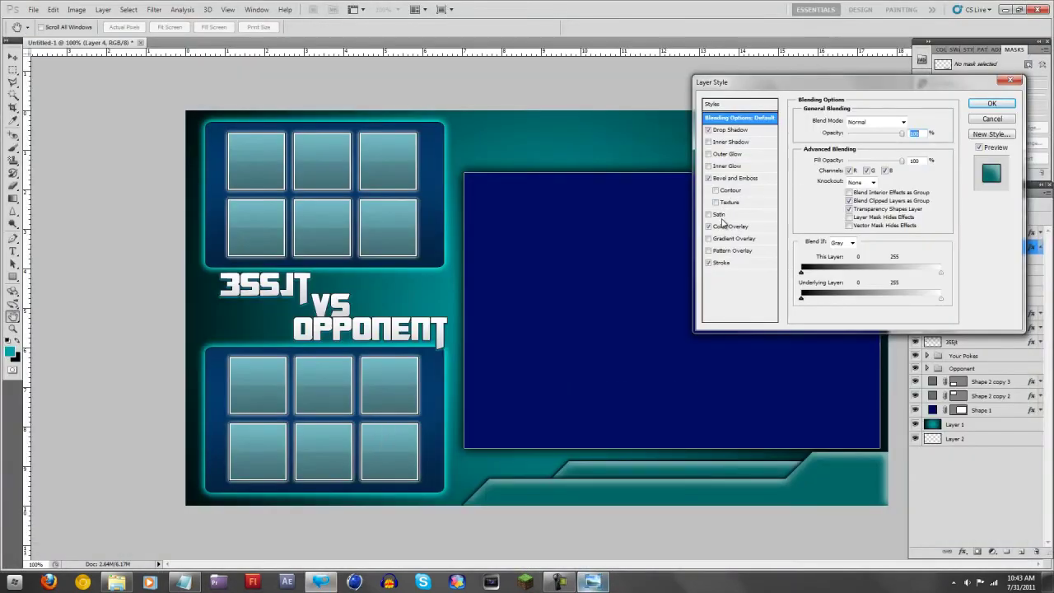
left_click(729, 225)
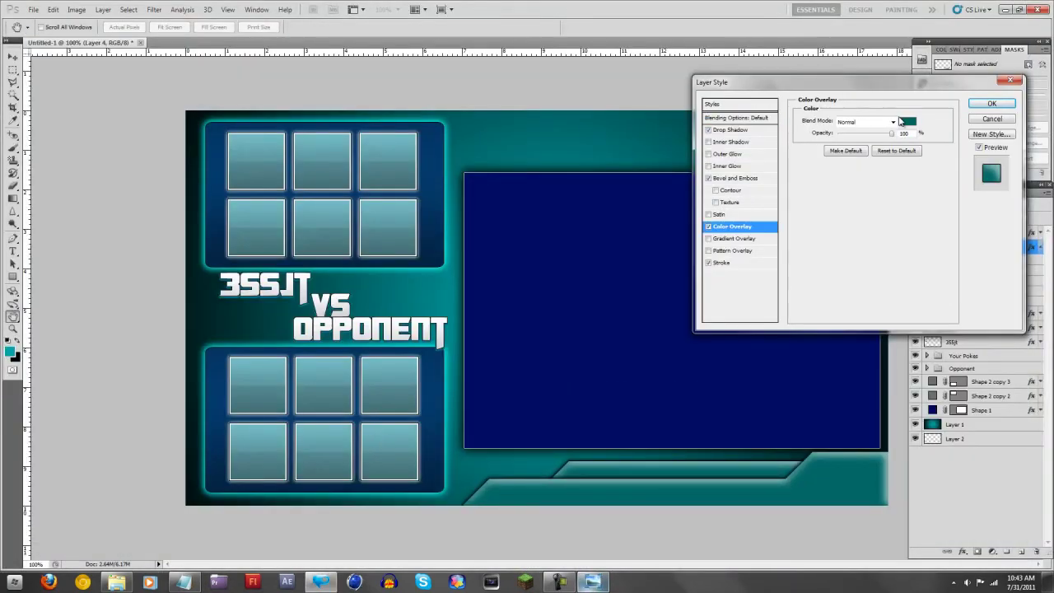
left_click(908, 121)
left_click_drag(810, 346, 853, 323)
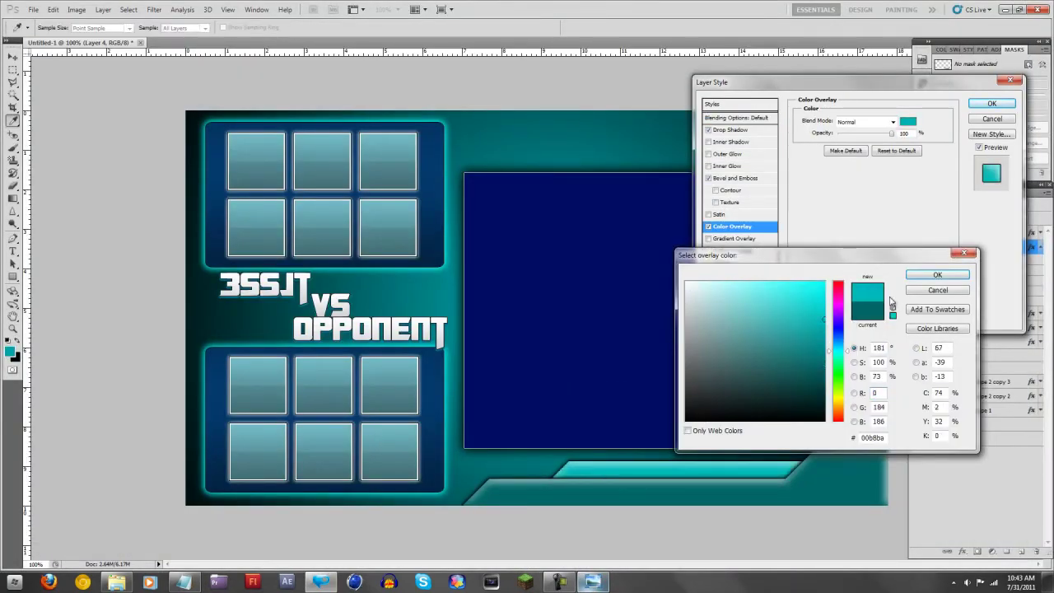
left_click(937, 274)
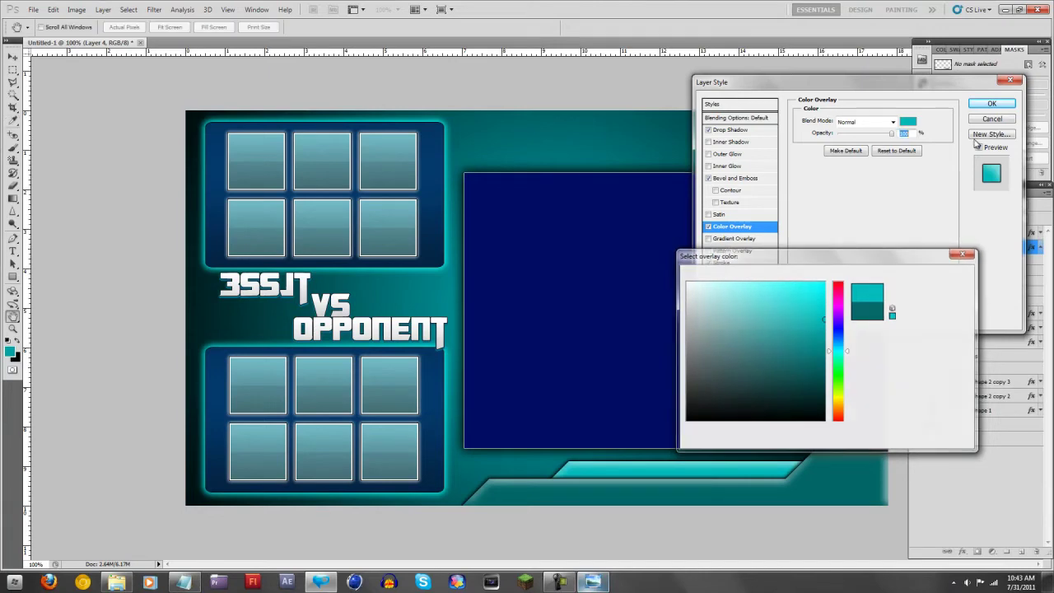
key("Return")
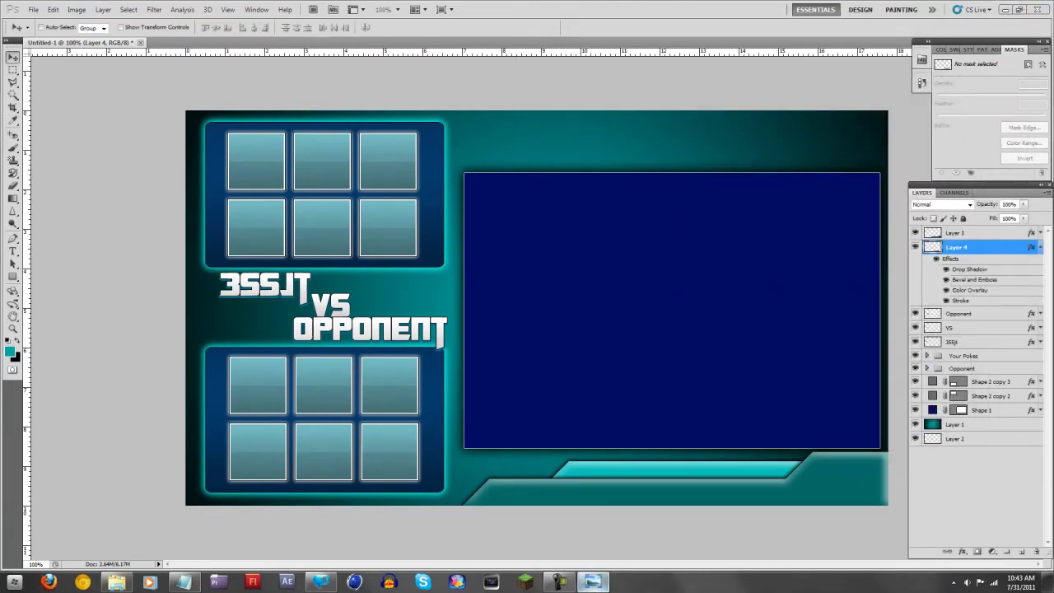
left_click(606, 583)
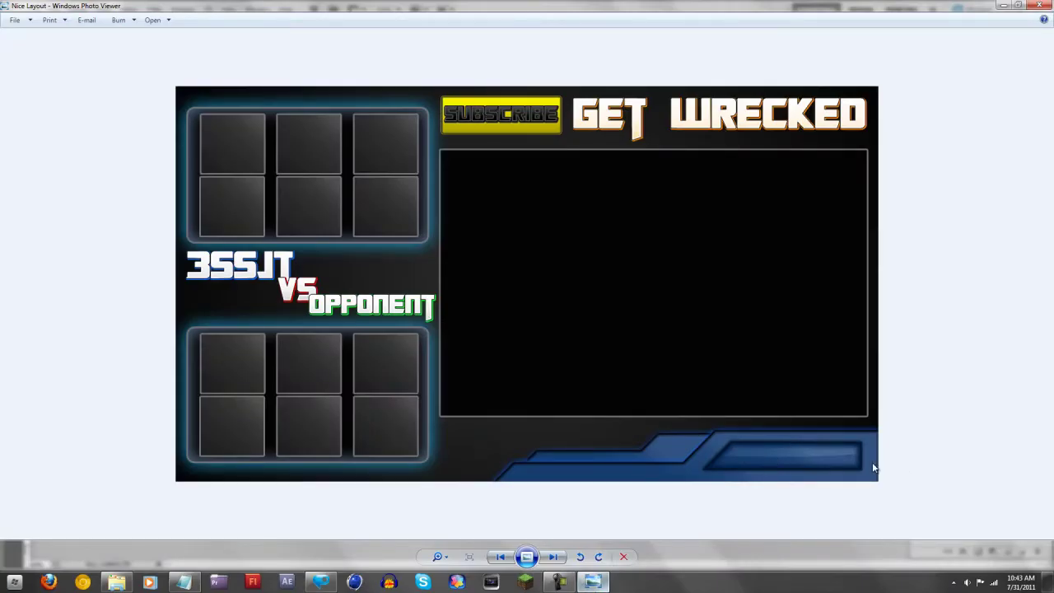
left_click(560, 582)
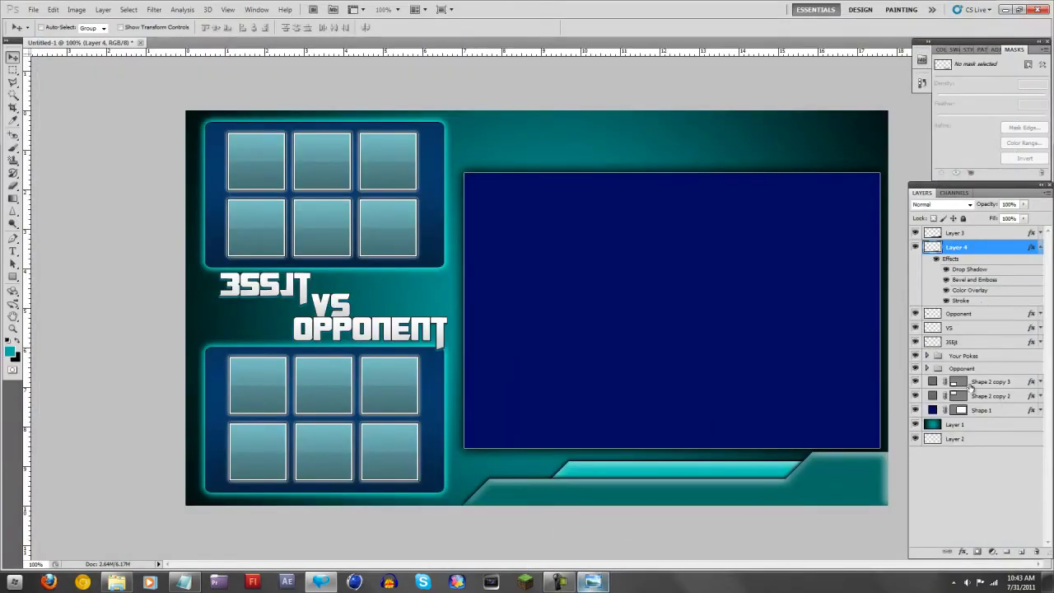
Add a new top layer and fill a slanted Pen path at bottom right with 50% gray.
left_click(1040, 248)
left_click(1022, 551)
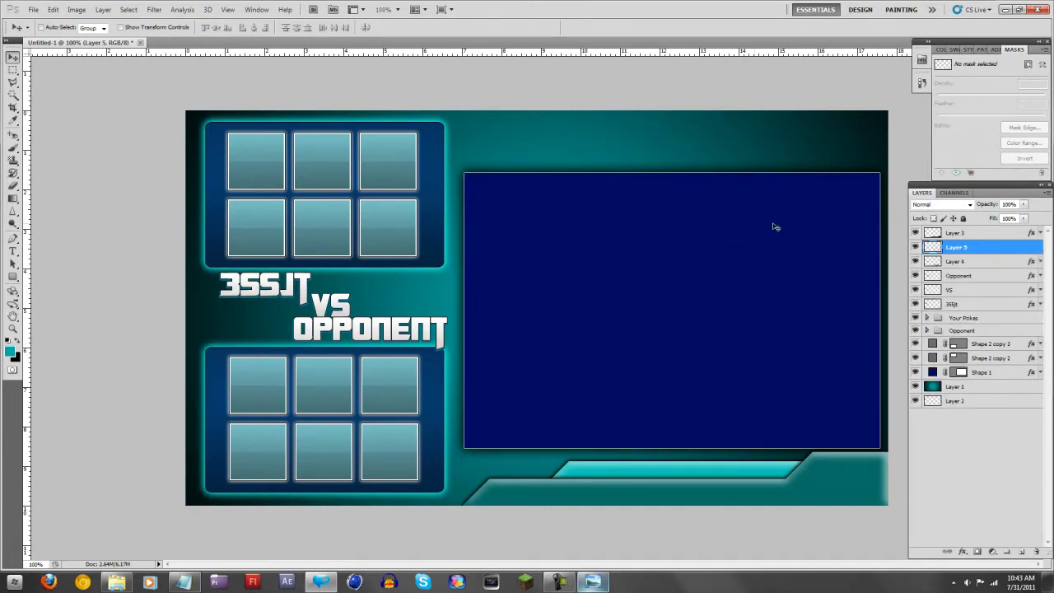
left_click_drag(945, 249, 947, 234)
left_click(13, 238)
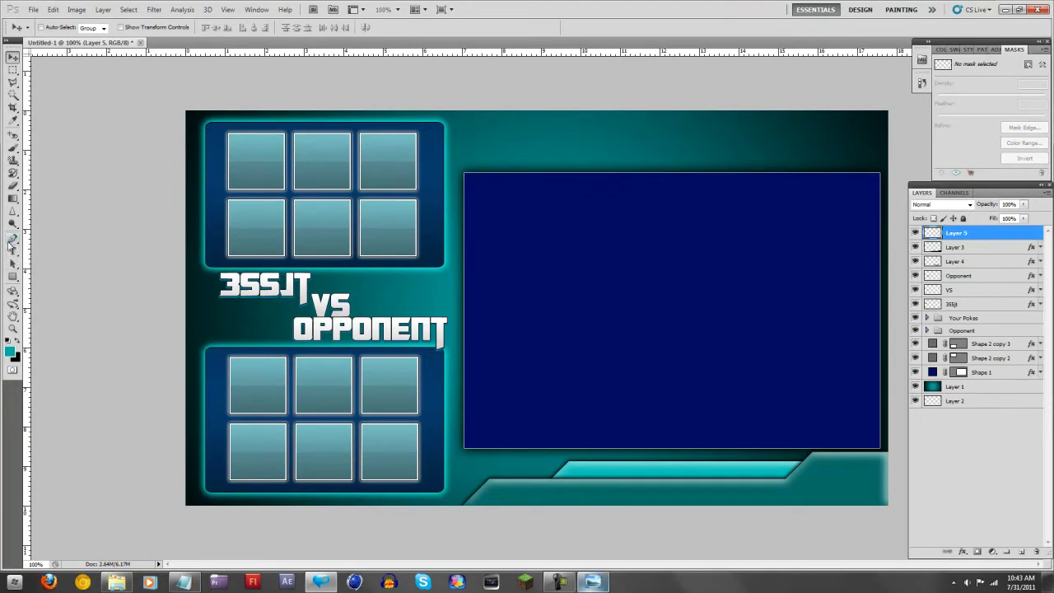
left_click(818, 463)
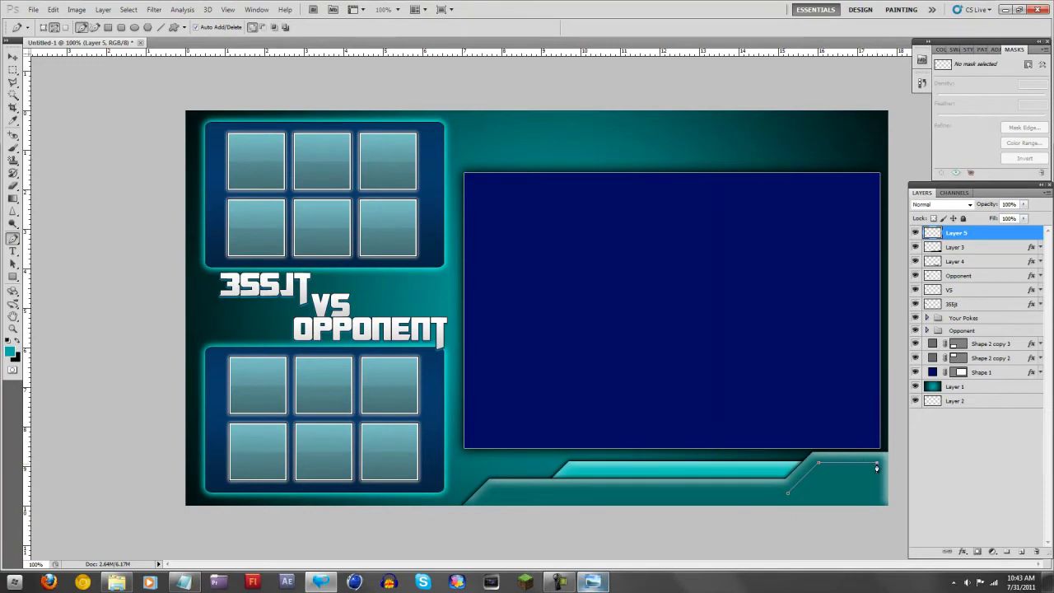
left_click(789, 495)
right_click(836, 476)
left_click(870, 422)
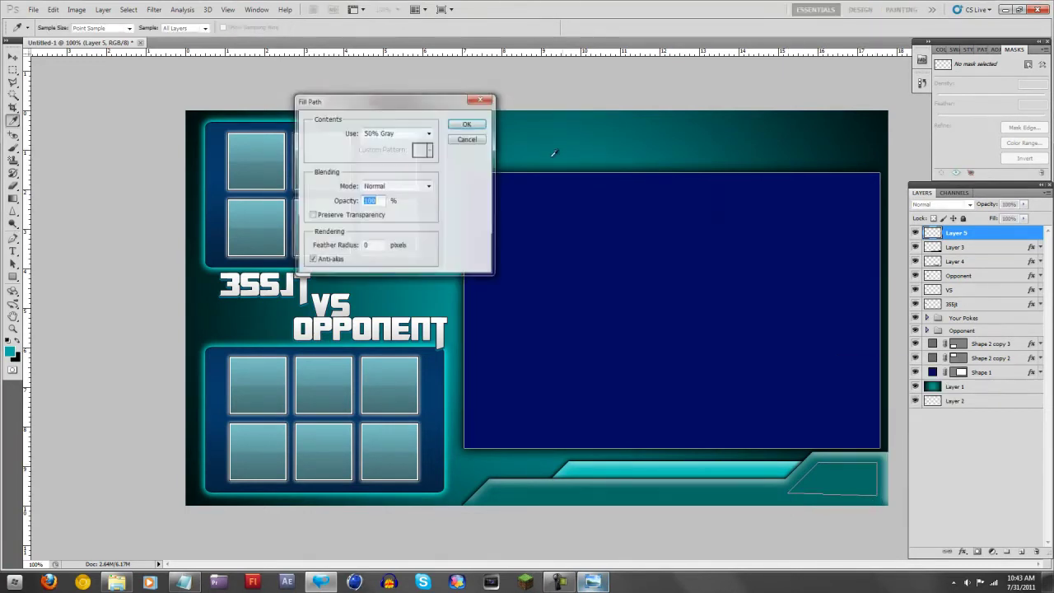
left_click(486, 126)
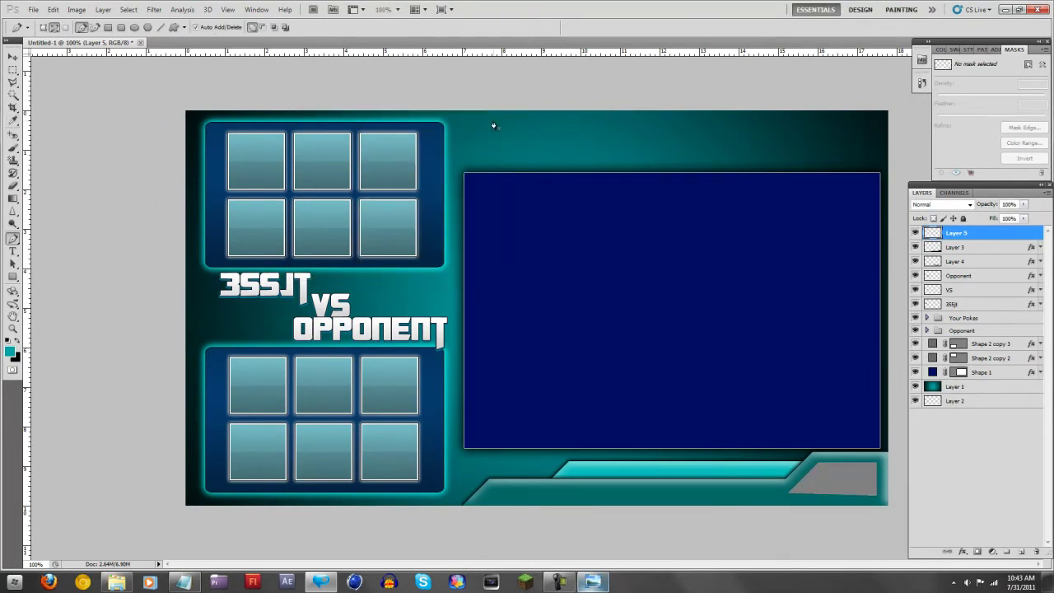
Undo the first grey-filled shape.
left_click(53, 9)
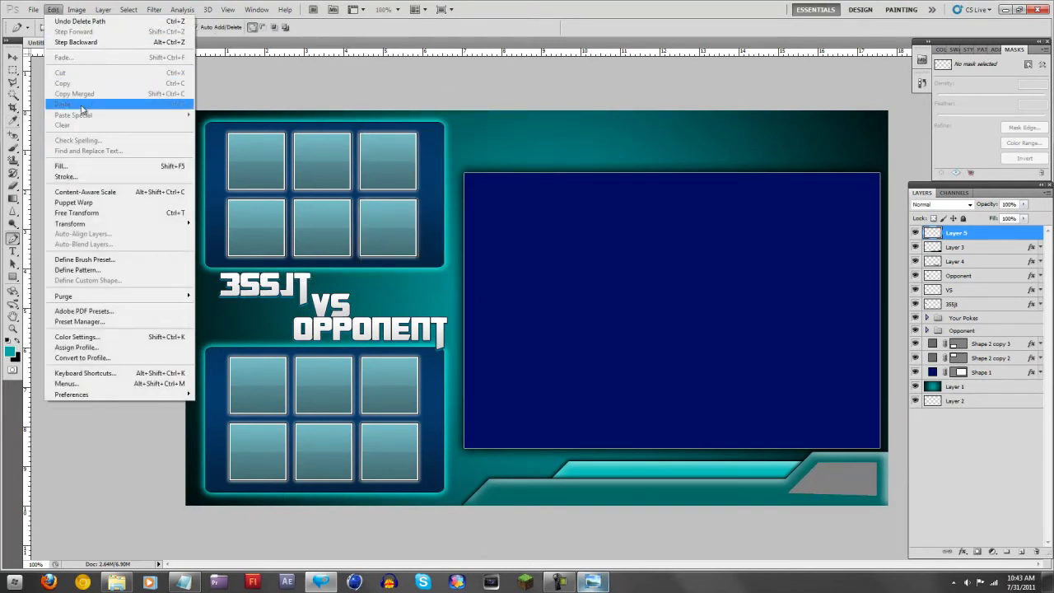
left_click(261, 76)
key("ctrl+alt+z")
key("ctrl+alt+z")
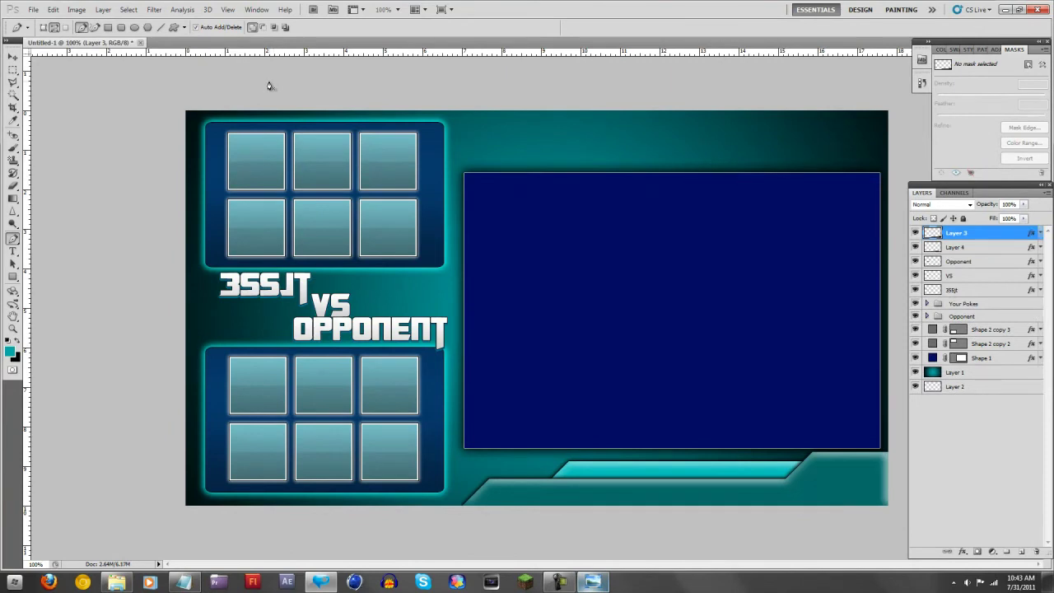
Redraw the slanted bottom-right path on a fresh Layer 5 and fill it with 50% gray.
left_click(1021, 552)
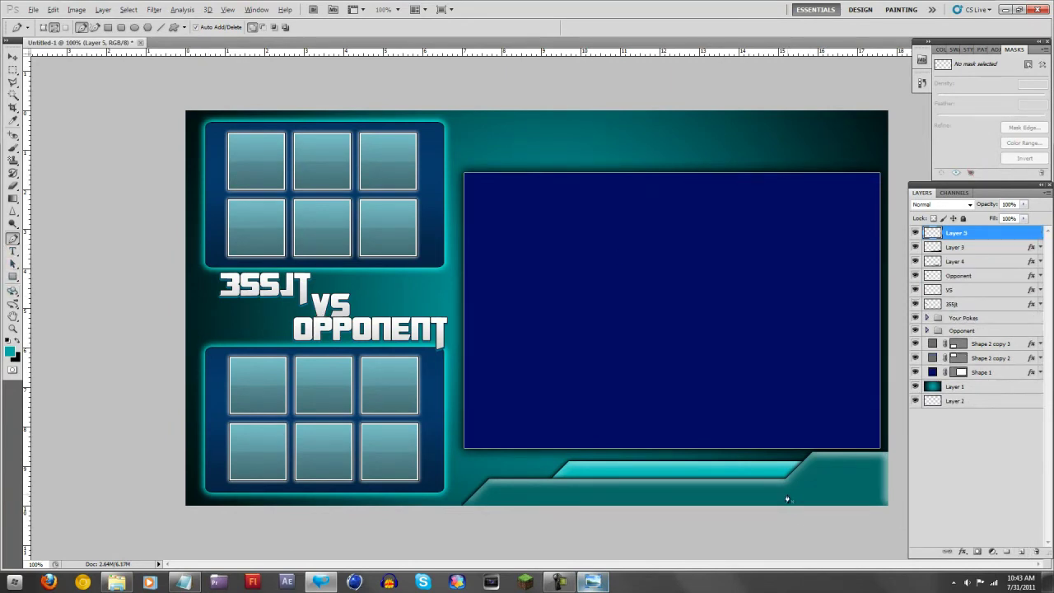
left_click(875, 468)
left_click(788, 496)
key("ctrl+z")
left_click(787, 497)
right_click(832, 490)
left_click(857, 430)
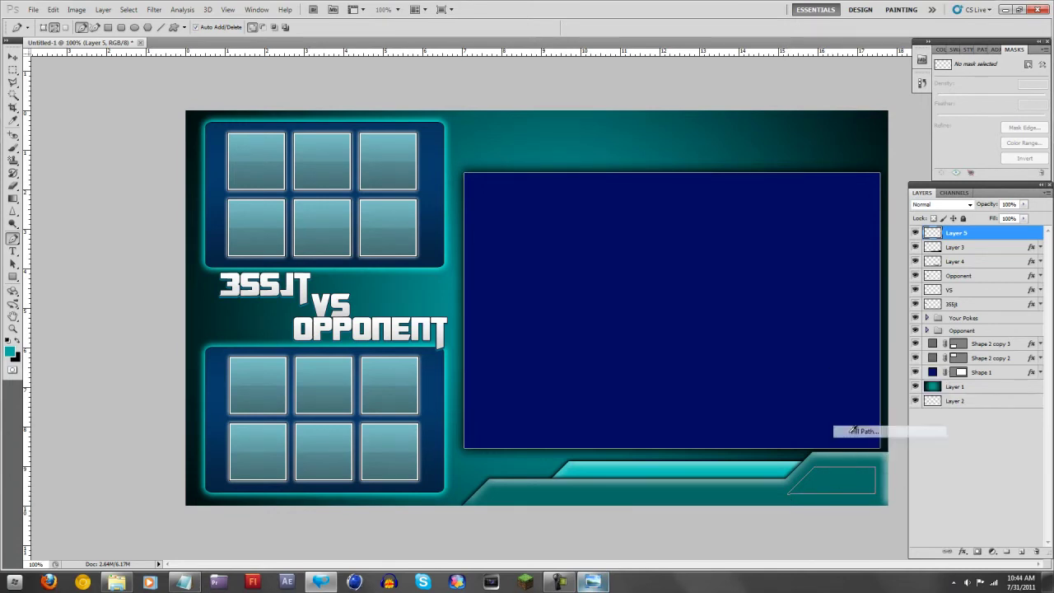
left_click(460, 125)
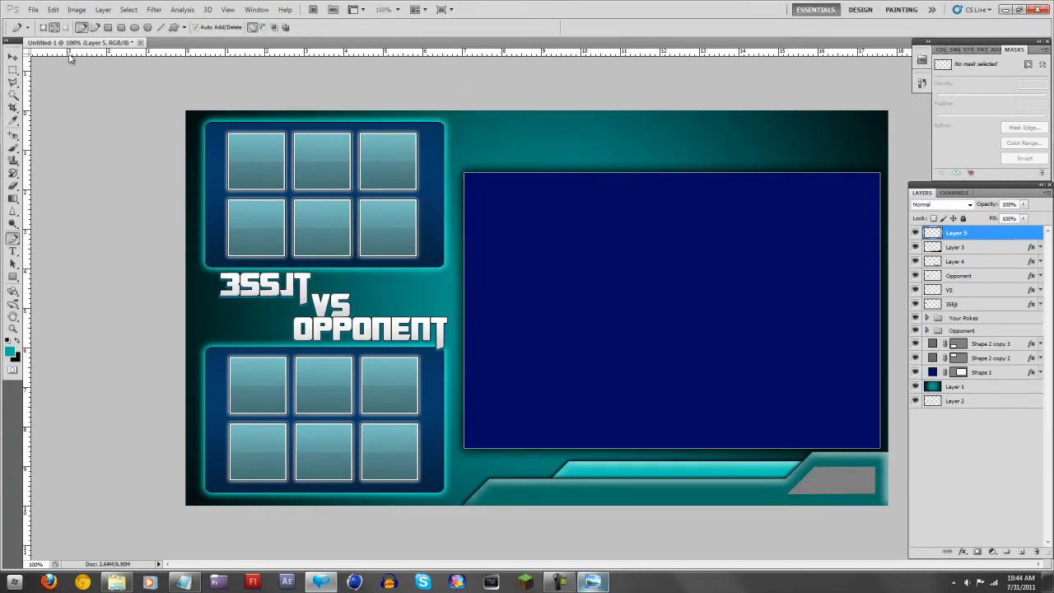
left_click(12, 58)
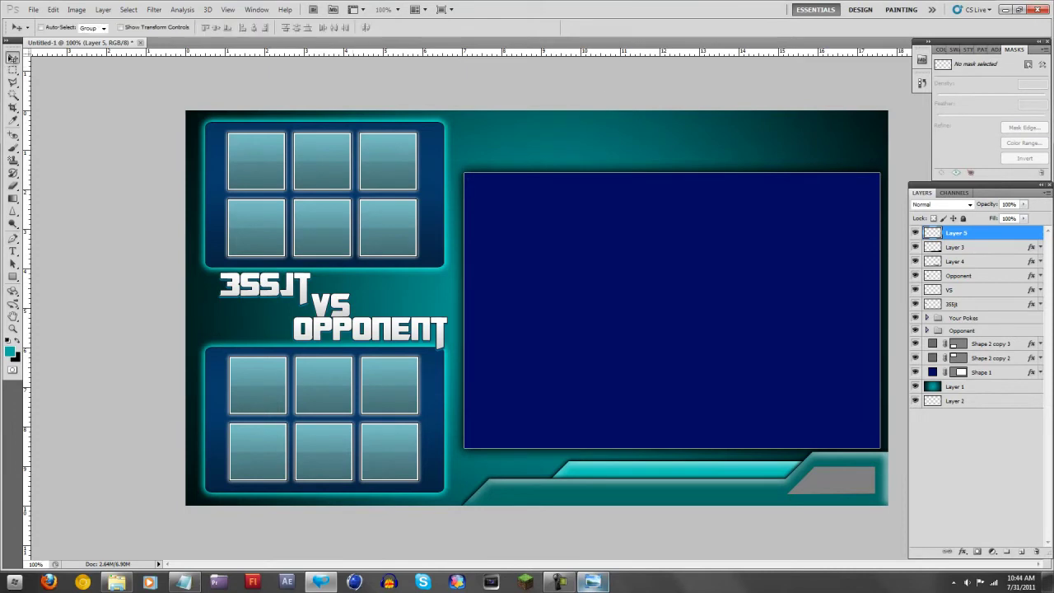
right_click(972, 237)
Give Layer 5 a minimum-size Stroke in its blending options.
left_click(968, 253)
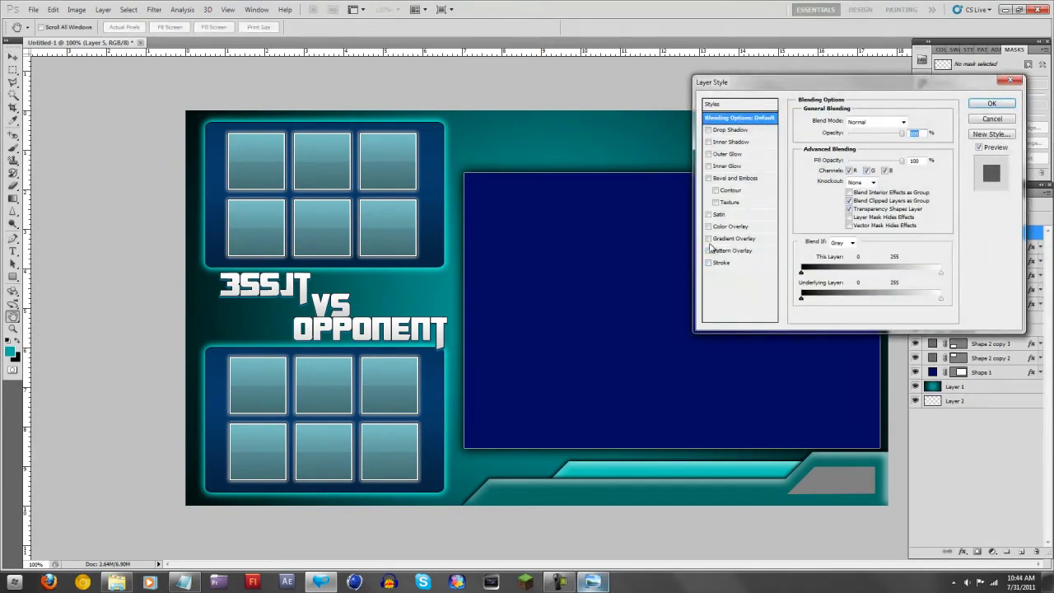
left_click(708, 263)
left_click(709, 263)
left_click(709, 263)
left_click(720, 263)
left_click_drag(829, 122, 716, 145)
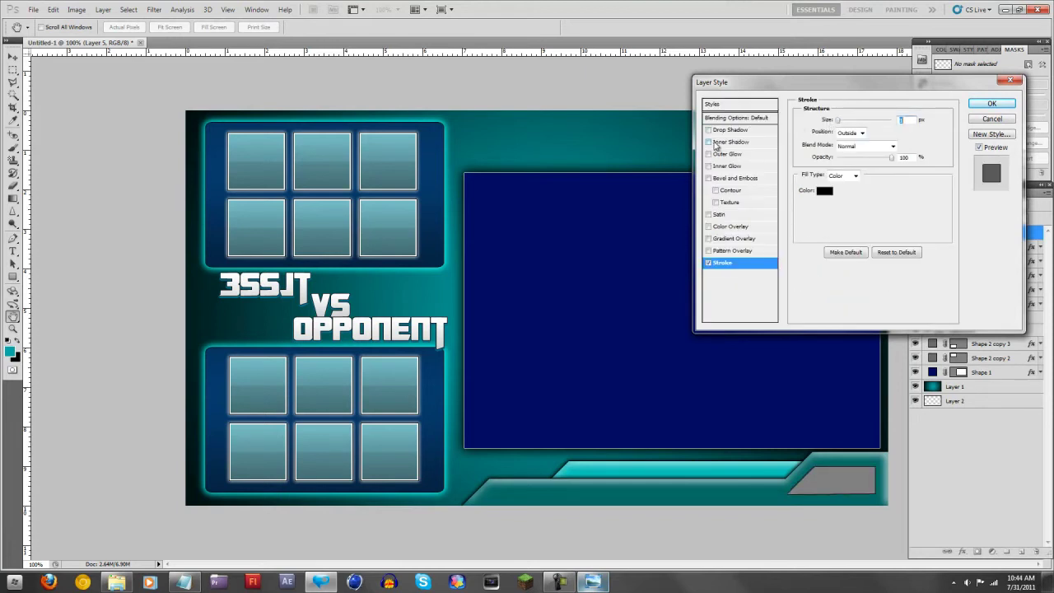
Add a Normal-mode Inner Shadow with distance 0, opacity 99 and choke 23.
left_click(732, 142)
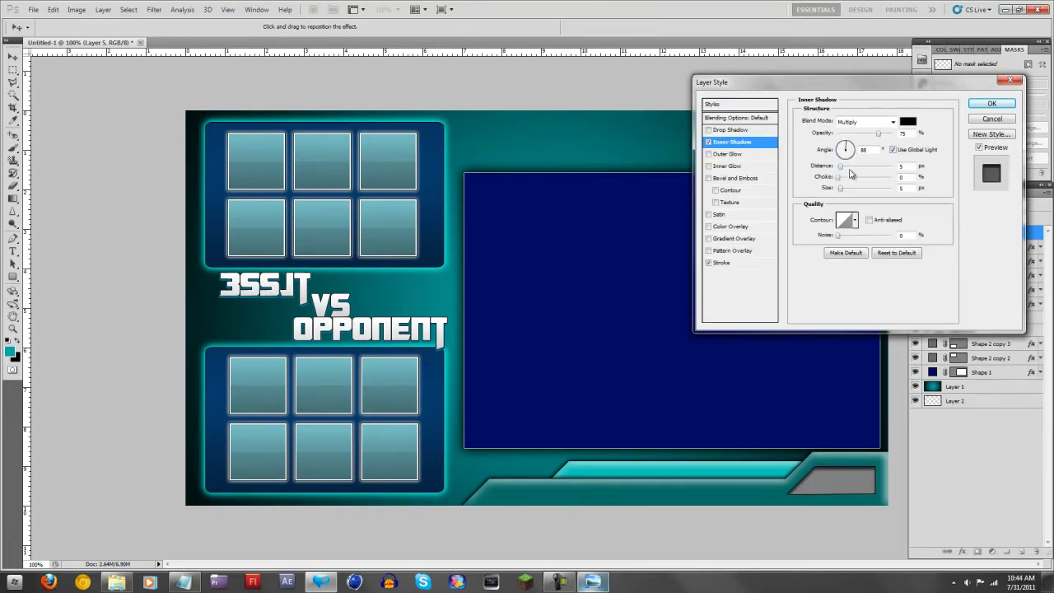
left_click_drag(845, 171, 825, 170)
left_click_drag(879, 134, 892, 135)
left_click(865, 122)
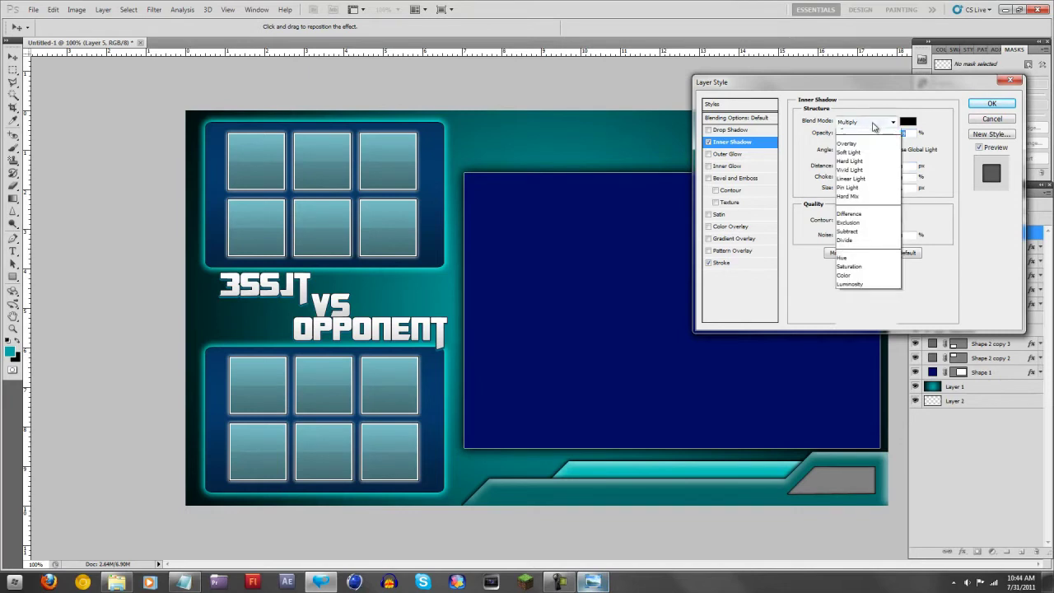
left_click(861, 131)
left_click_drag(839, 178, 851, 178)
left_click(844, 188)
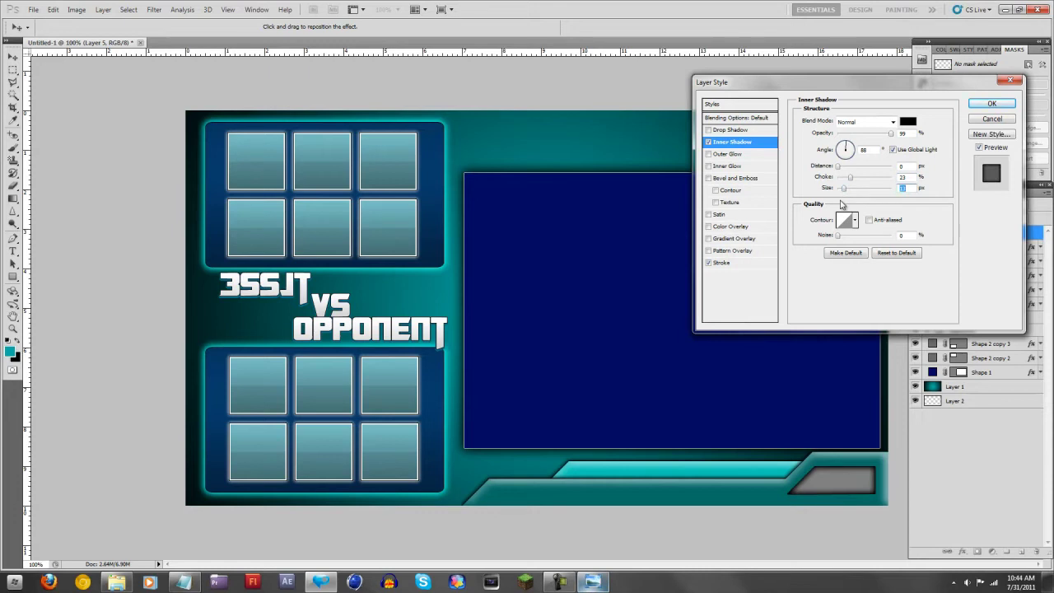
left_click(710, 179)
left_click(709, 179)
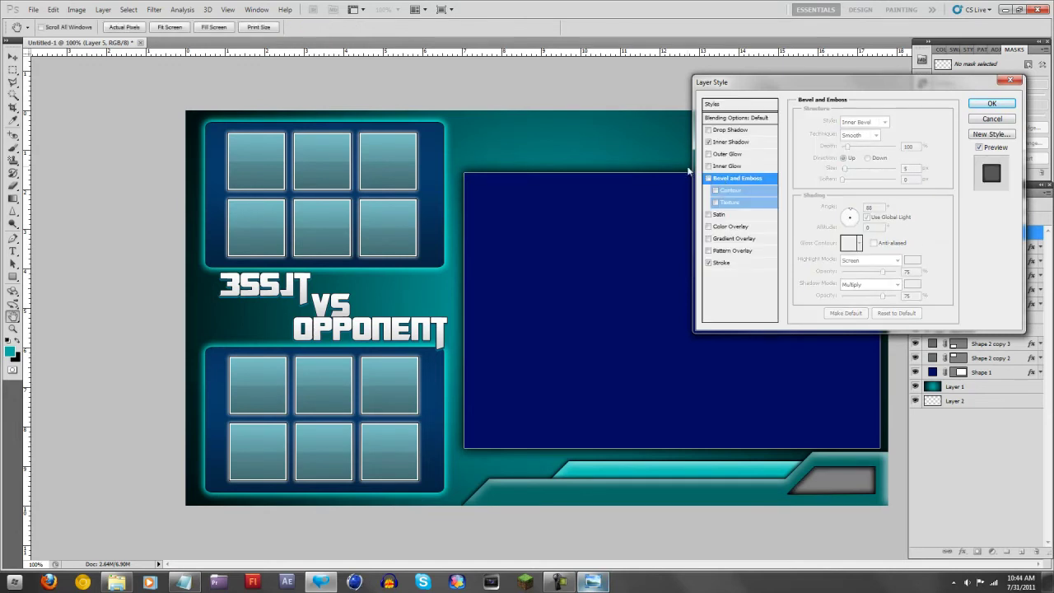
Add a teal #009da3 Color Overlay in Overlay mode and apply the style.
left_click(709, 227)
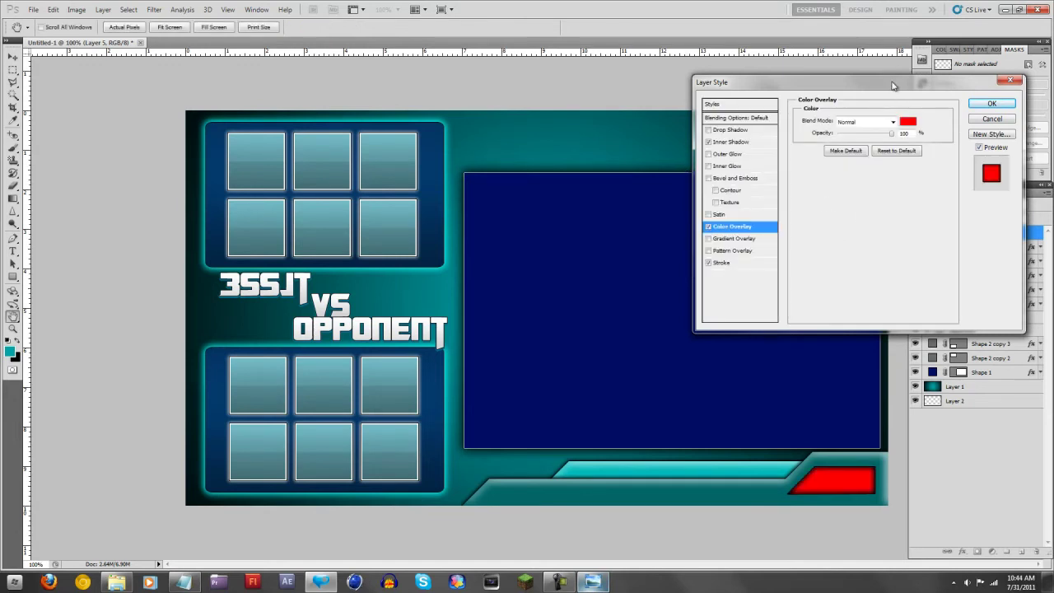
left_click(890, 121)
left_click(849, 266)
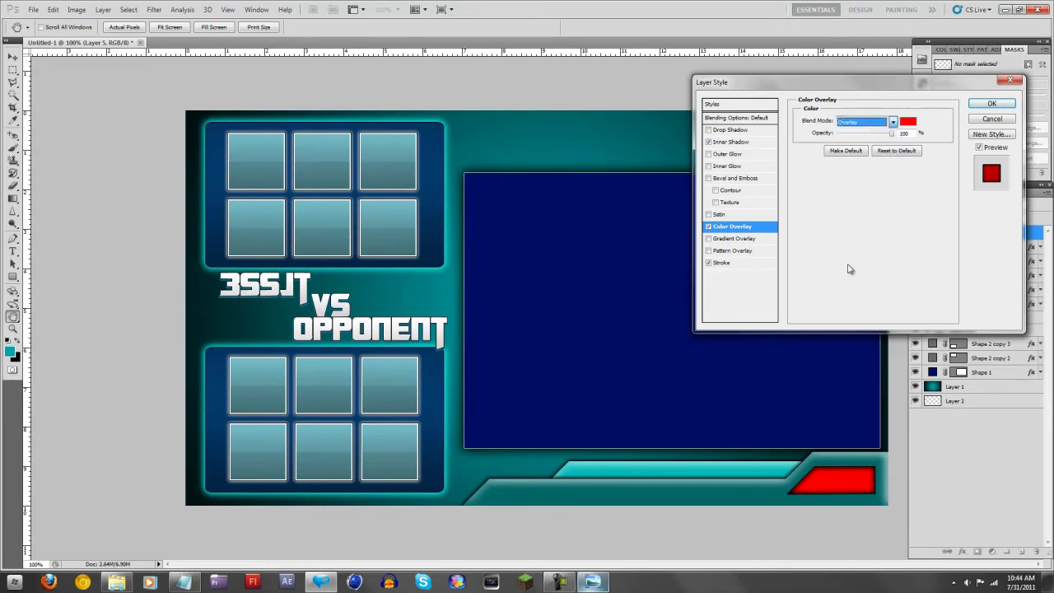
left_click(908, 123)
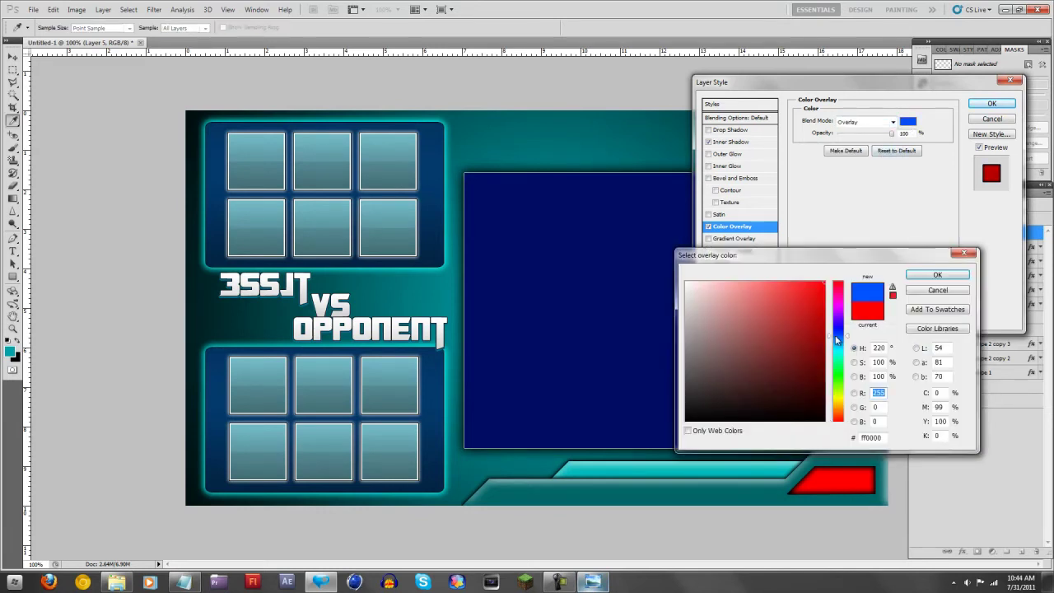
left_click_drag(832, 285, 827, 329)
left_click(838, 351)
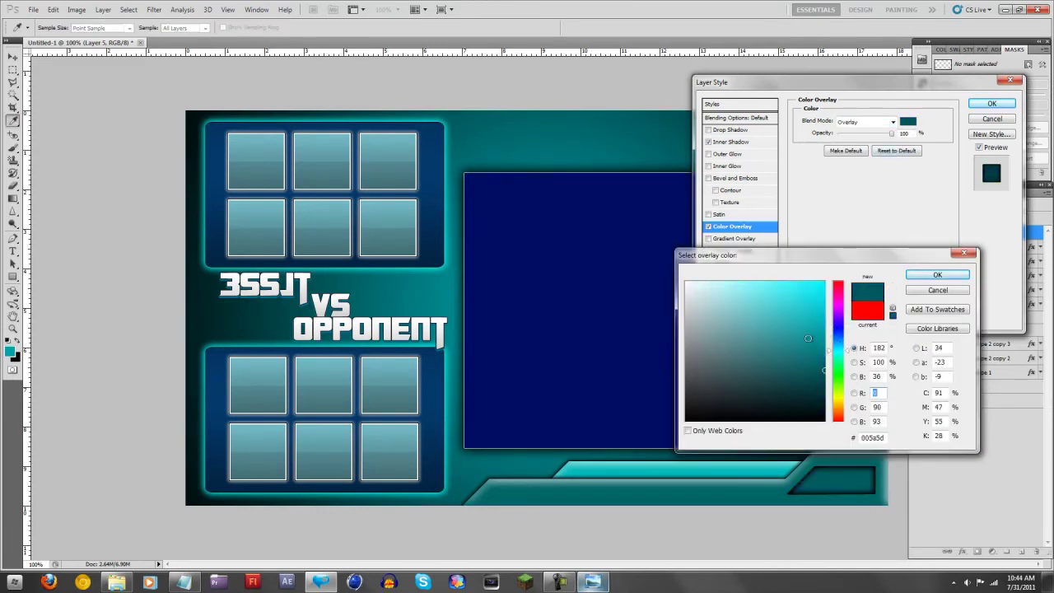
left_click_drag(791, 336, 825, 331)
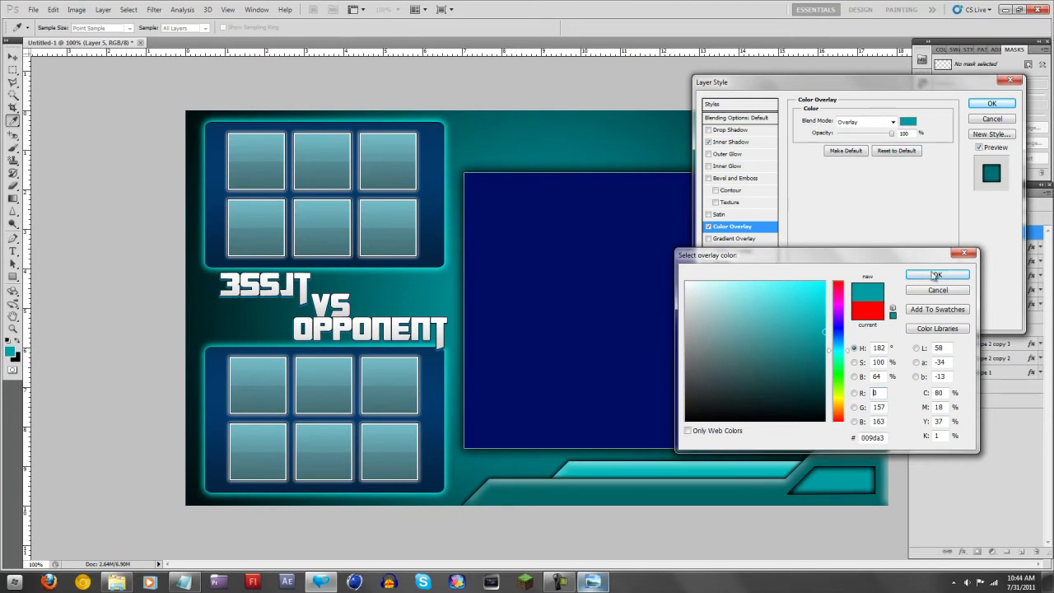
left_click(937, 276)
left_click(990, 105)
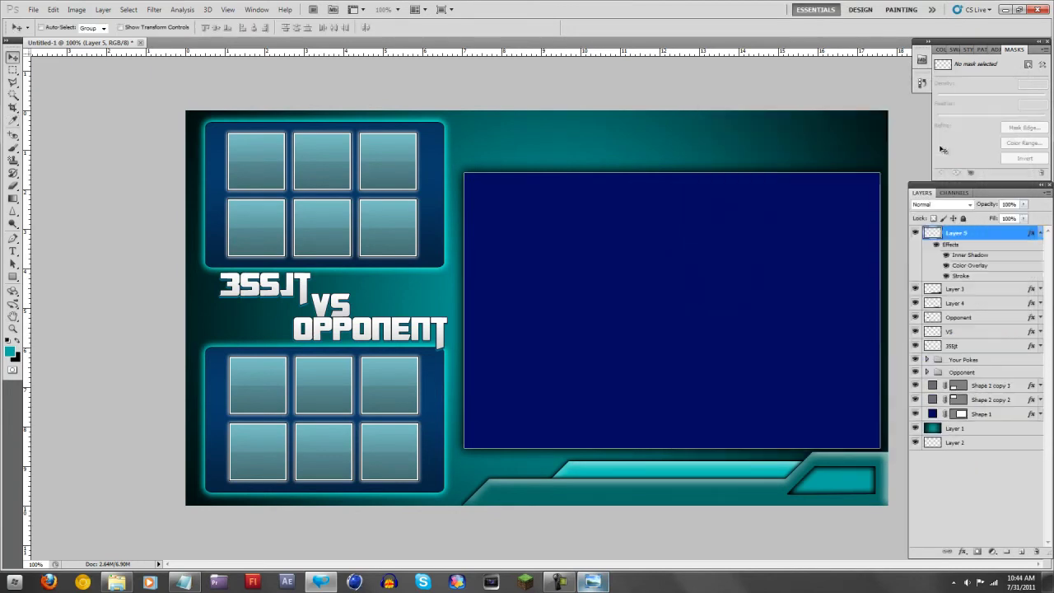
Add Layer 6 clipped to Layer 5, with an elliptical selection over the lower canvas.
left_click(1041, 233)
left_click(1022, 551)
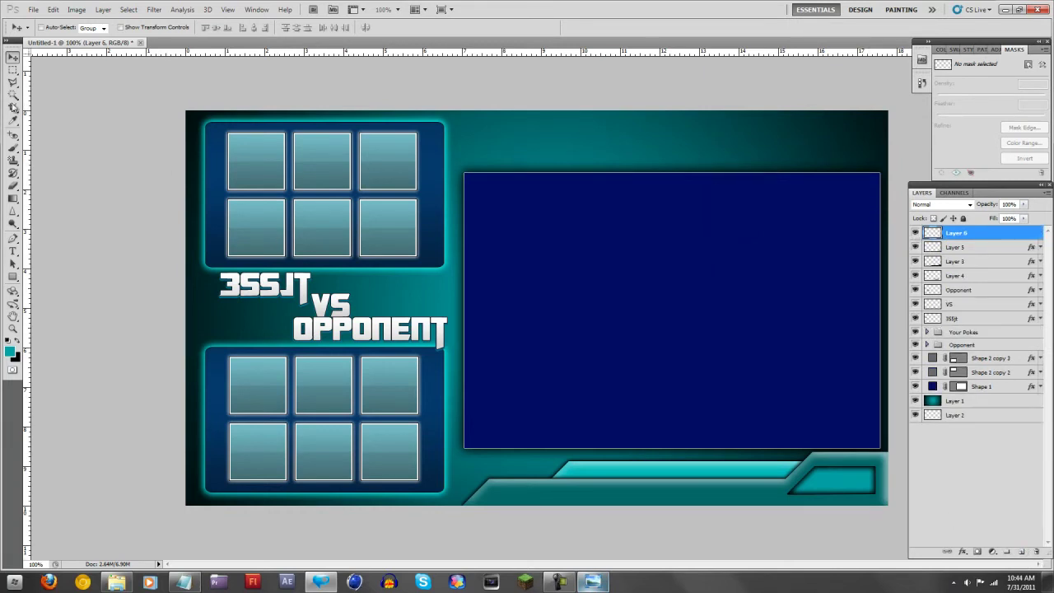
left_click(12, 70)
left_click(66, 67)
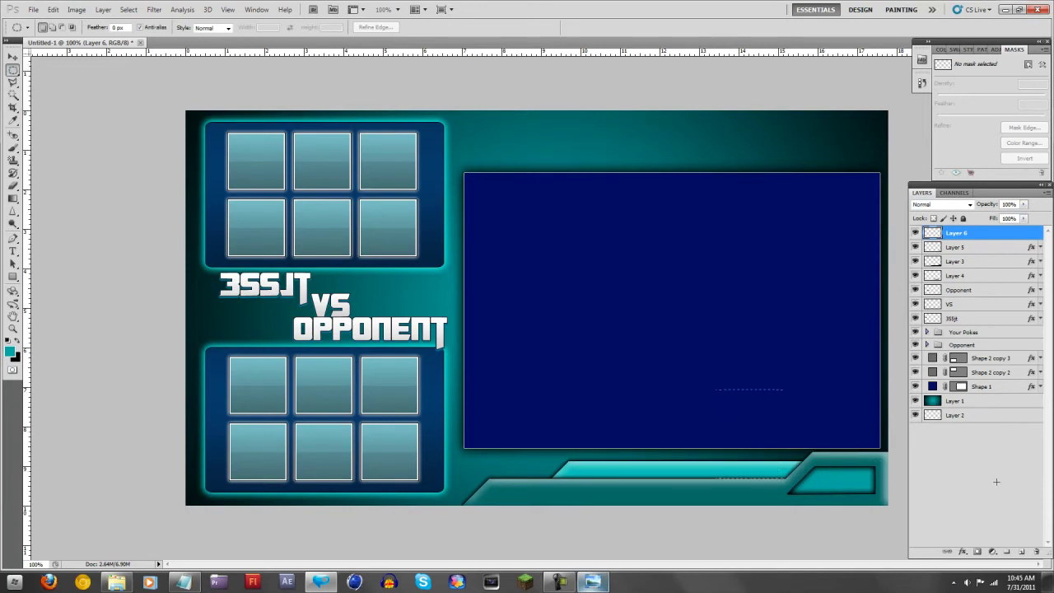
left_click_drag(997, 482, 901, 466)
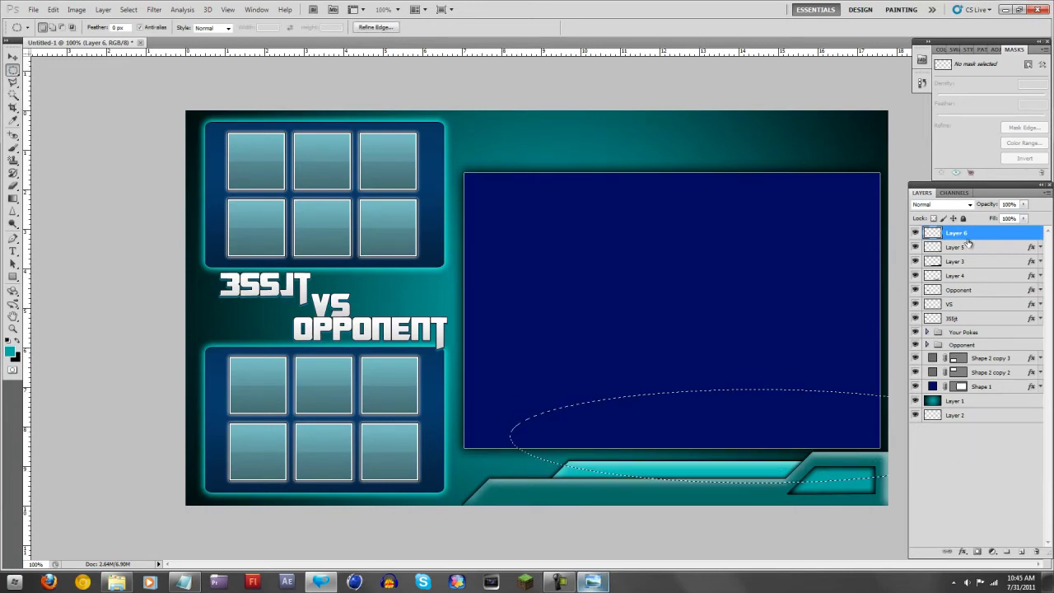
right_click(969, 241)
left_click(988, 379)
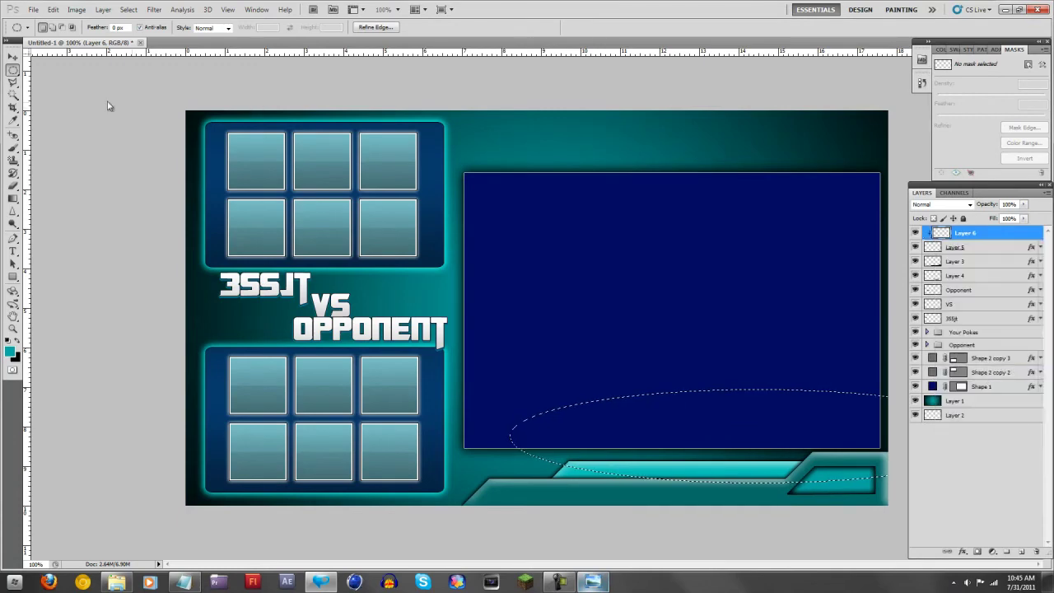
Fill the elliptical selection with white using the Paint Bucket, then deselect.
left_click(10, 352)
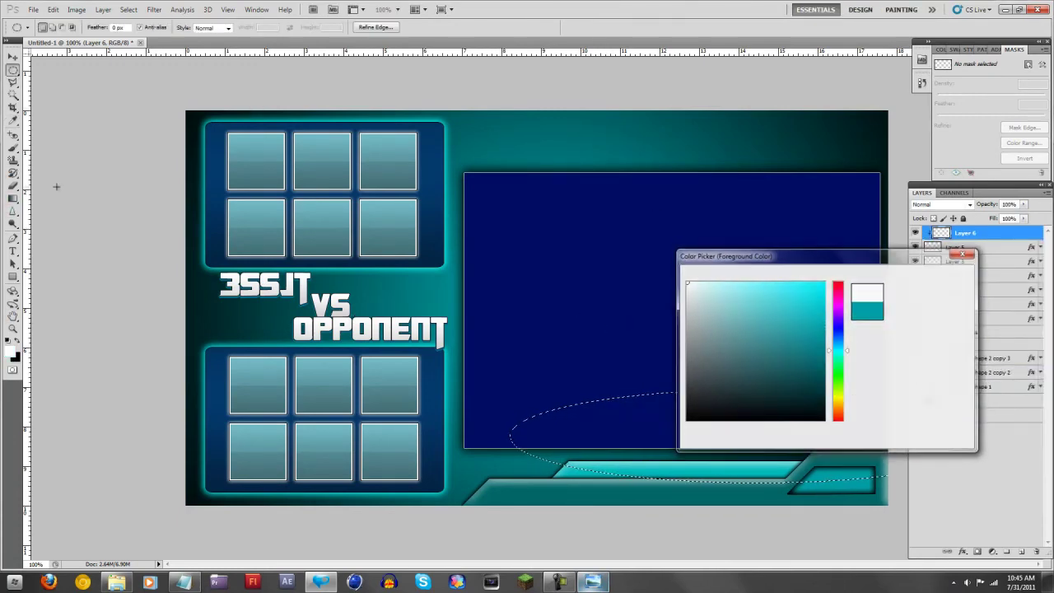
right_click(13, 197)
left_click(86, 213)
left_click(794, 459)
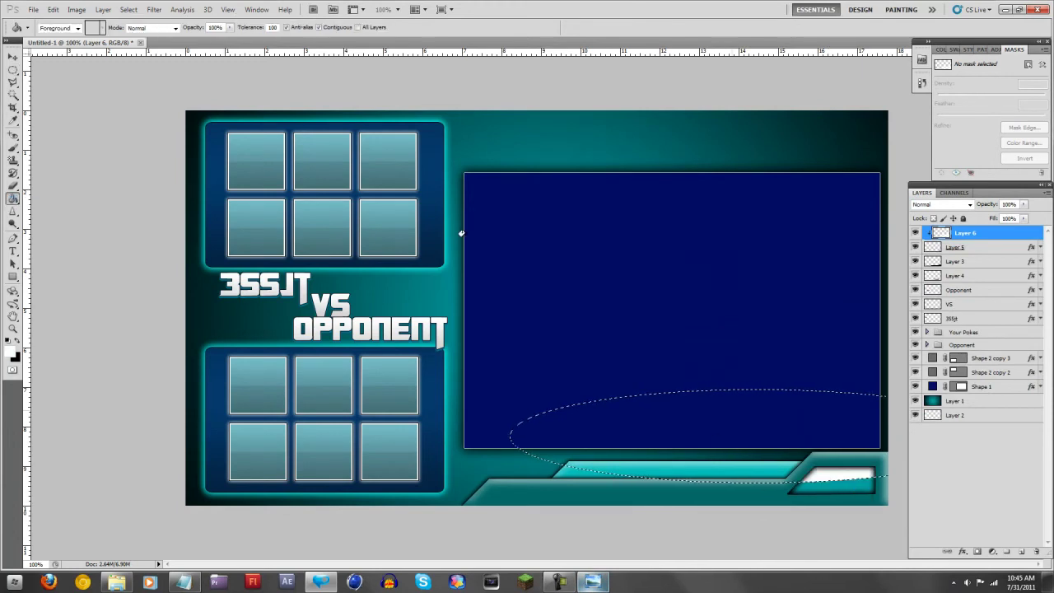
left_click(13, 56)
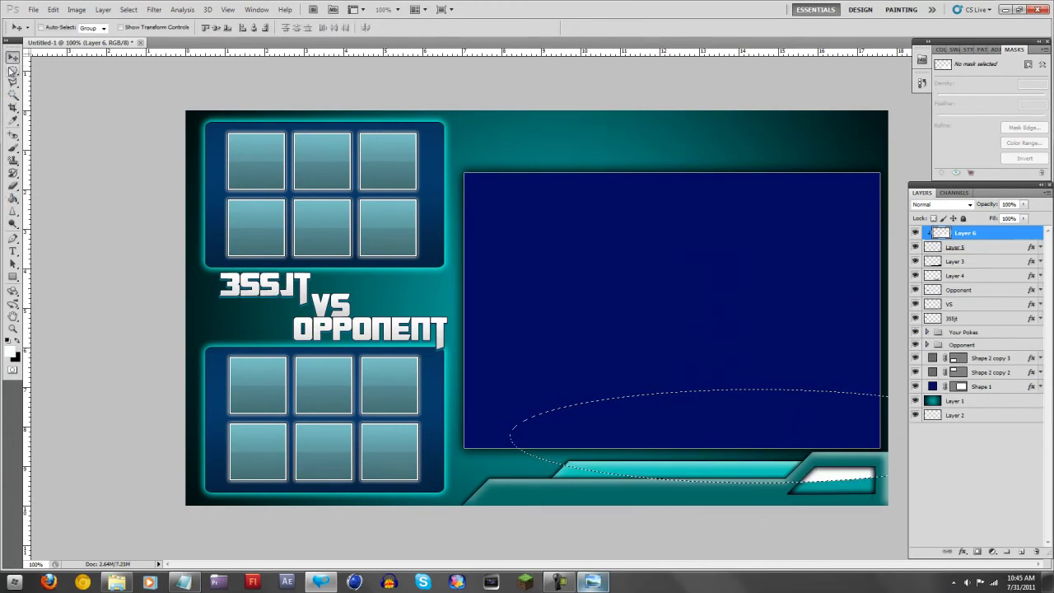
left_click(12, 71)
left_click(165, 212)
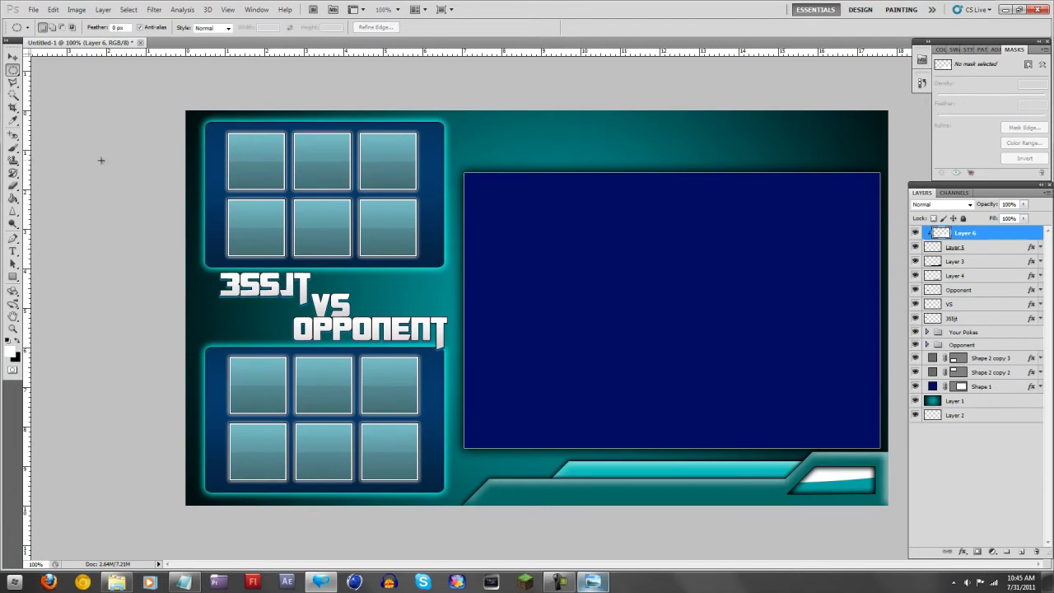
Lower Layer 6's opacity to 25%.
left_click(12, 56)
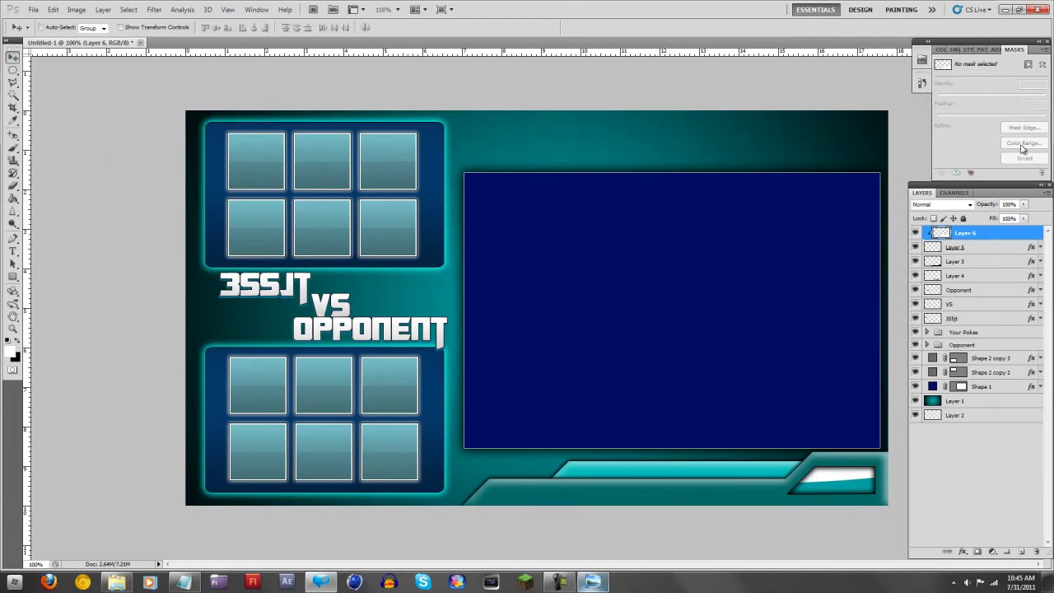
left_click(1023, 205)
left_click_drag(1000, 217, 984, 217)
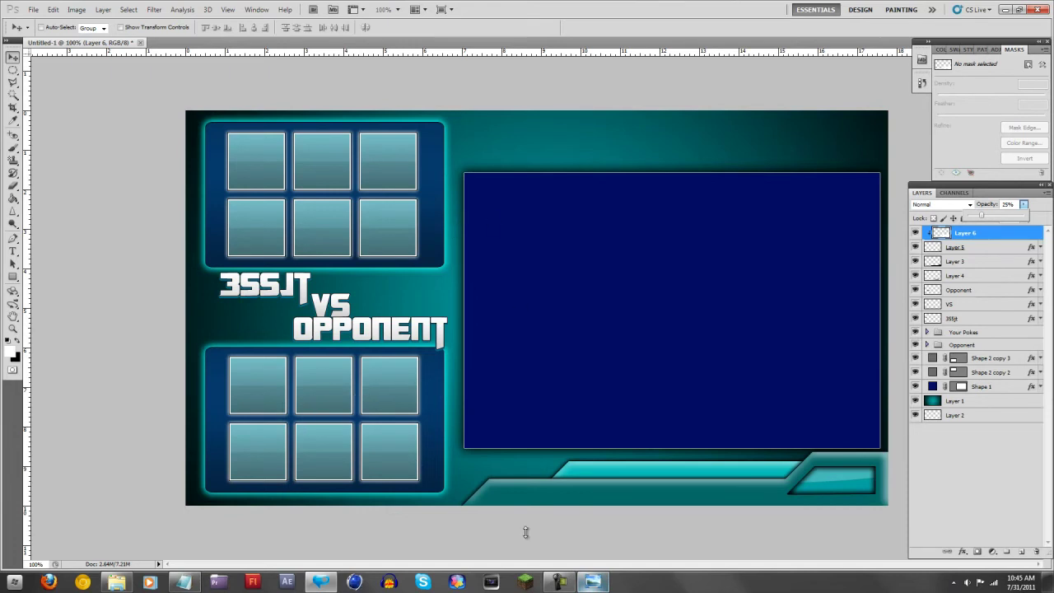
left_click(559, 581)
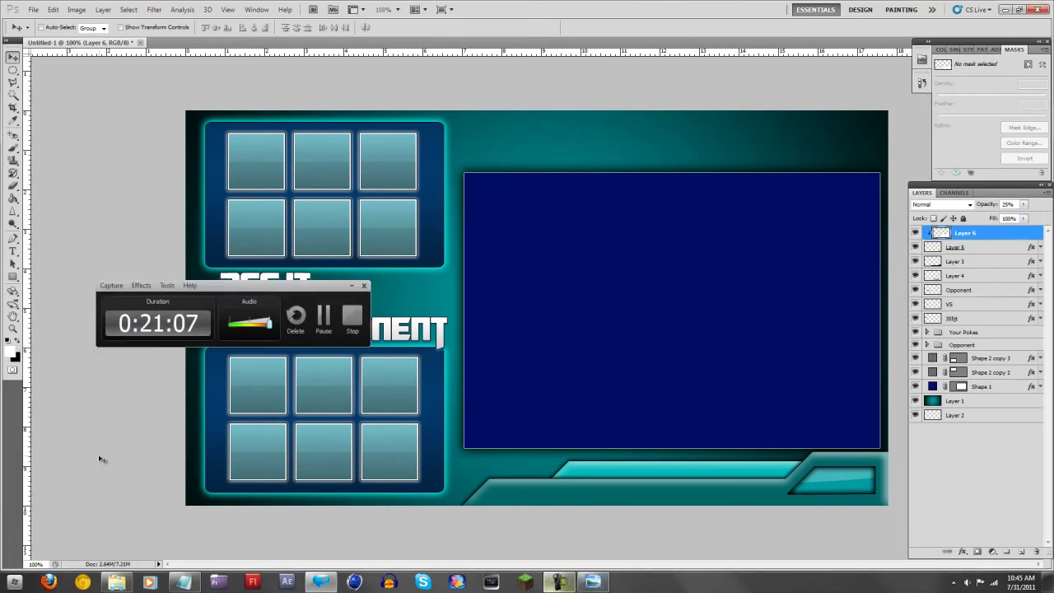
left_click(351, 286)
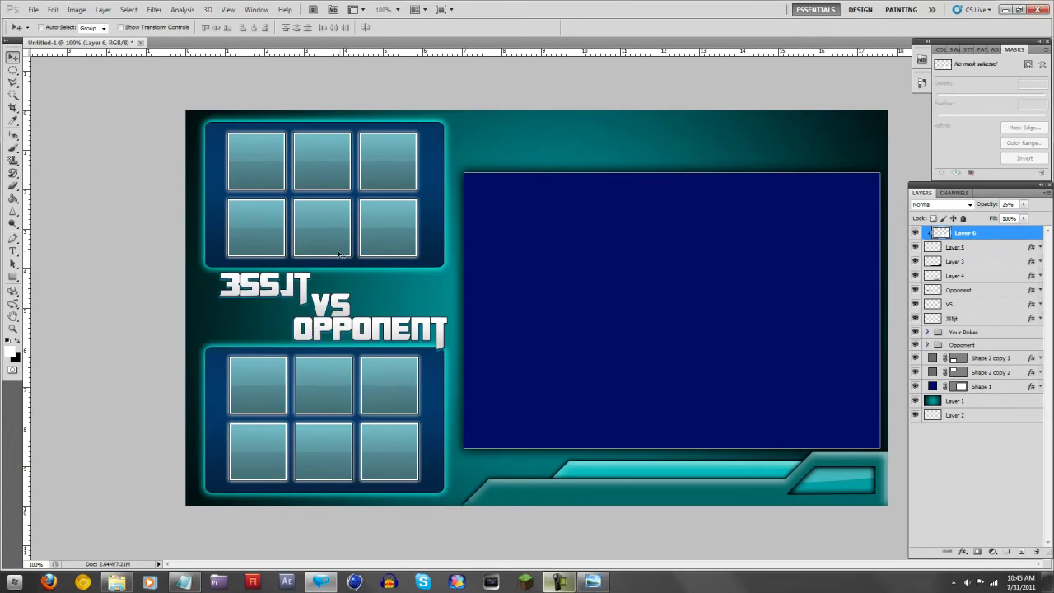
left_click(593, 582)
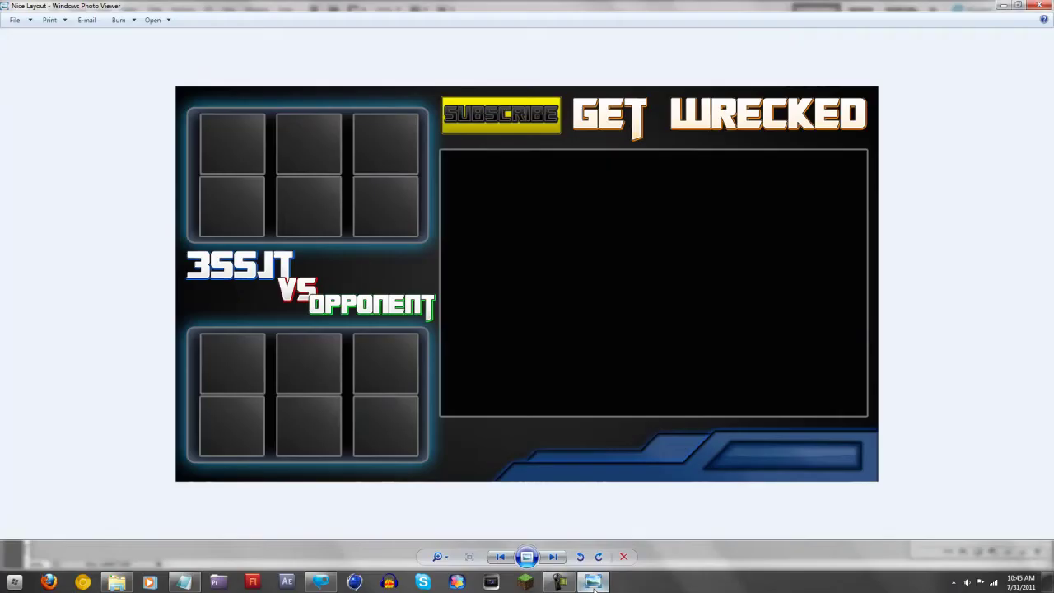
left_click(593, 581)
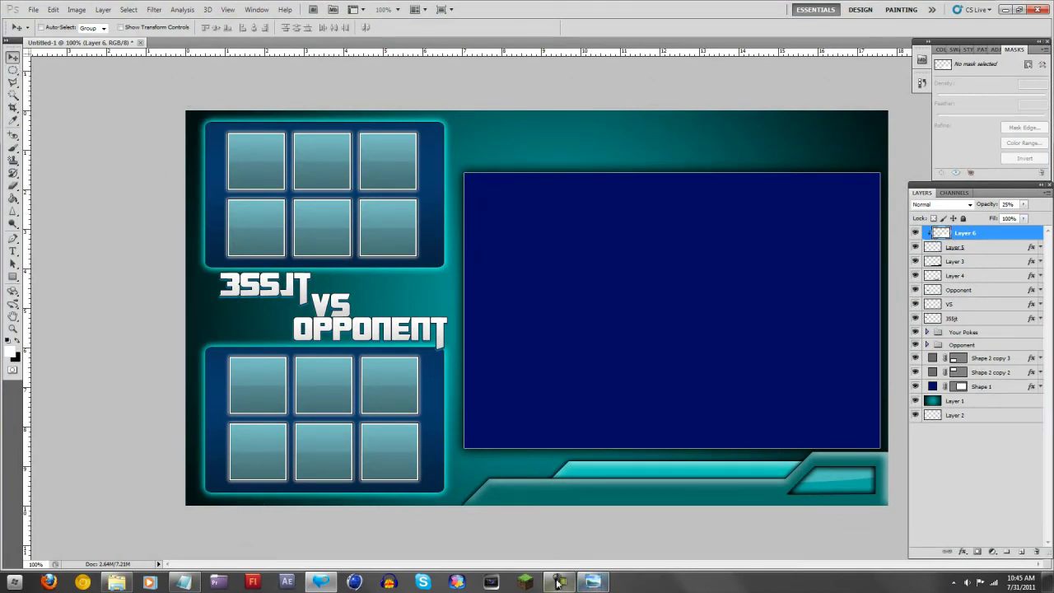
left_click(590, 583)
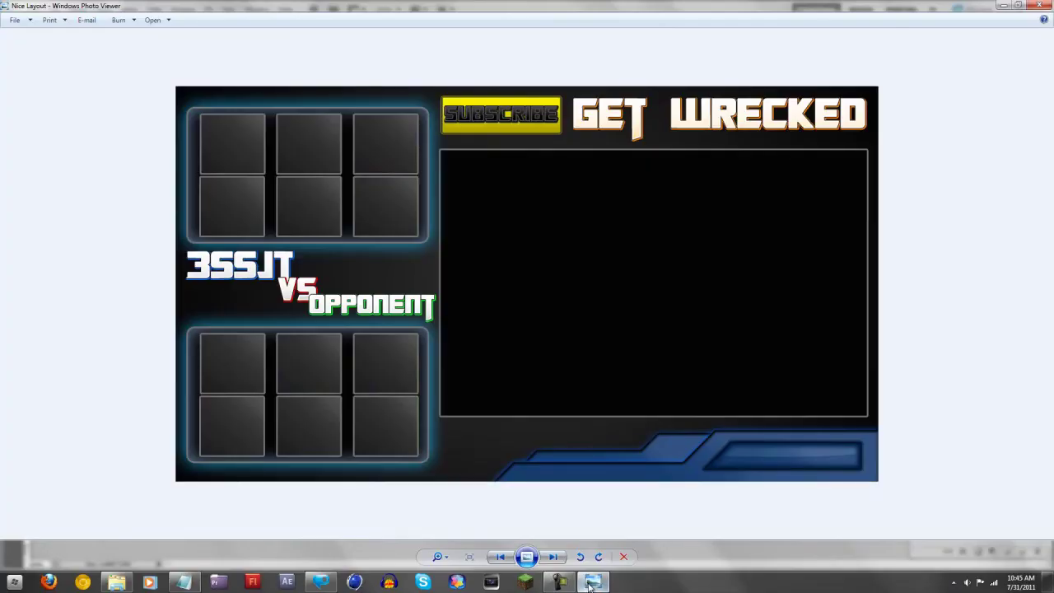
left_click(590, 583)
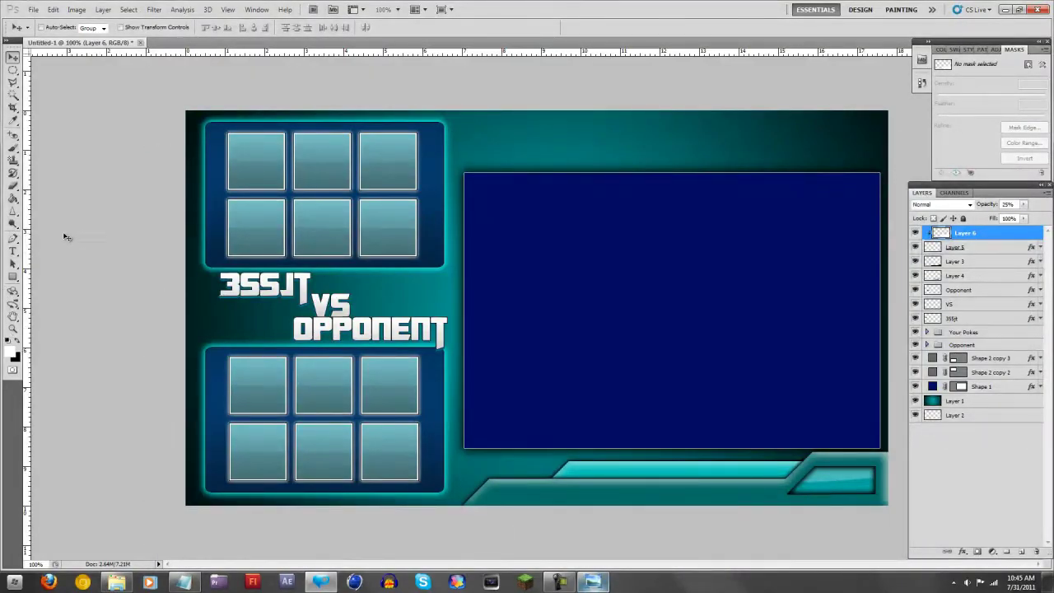
left_click(13, 251)
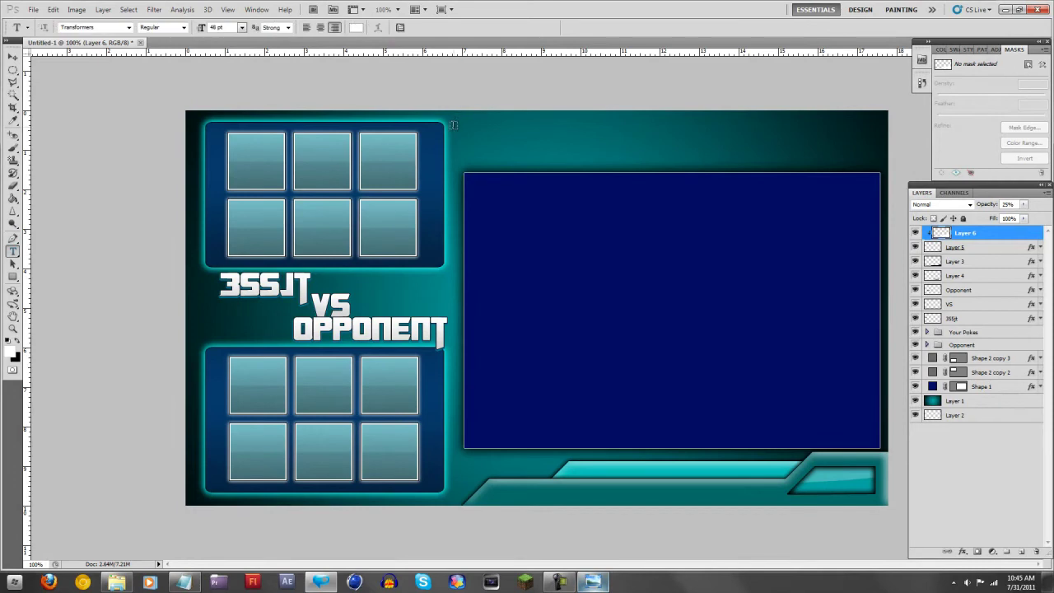
left_click_drag(1012, 186, 1011, 189)
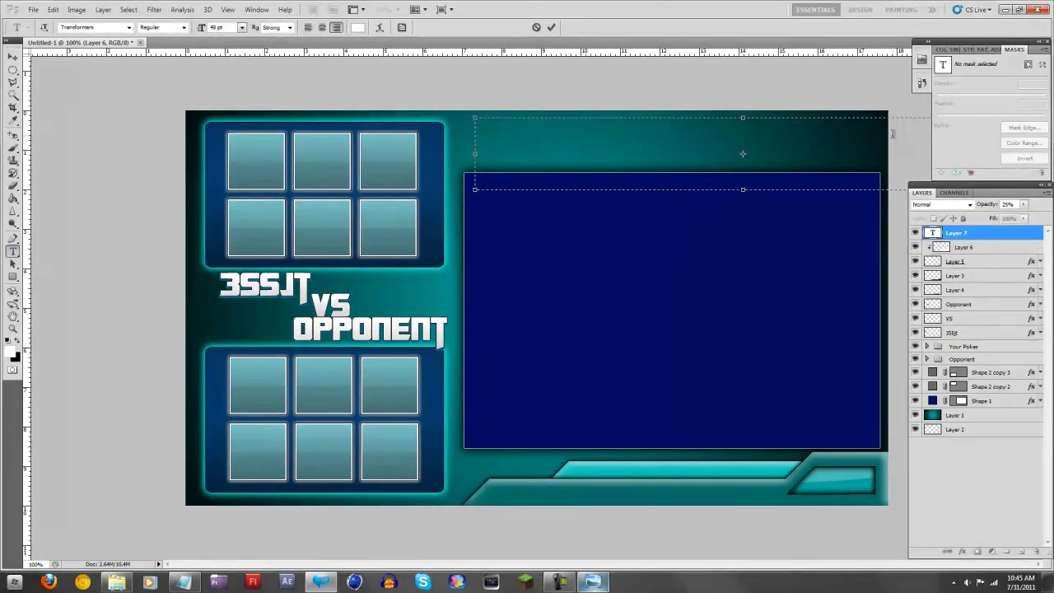
type("My")
left_click(12, 56)
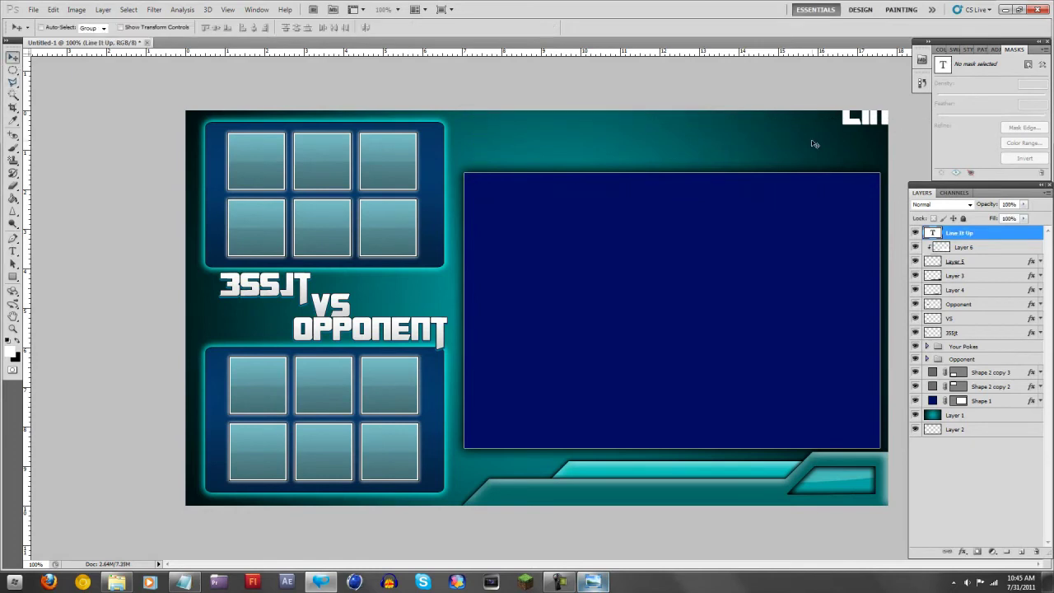
left_click_drag(813, 141, 601, 138)
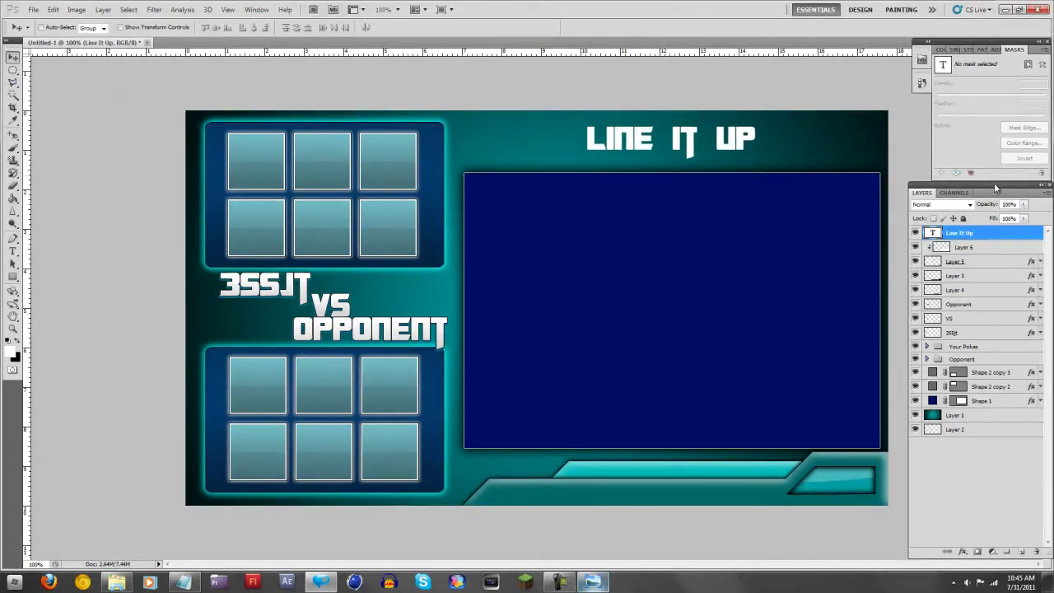
key("Delete")
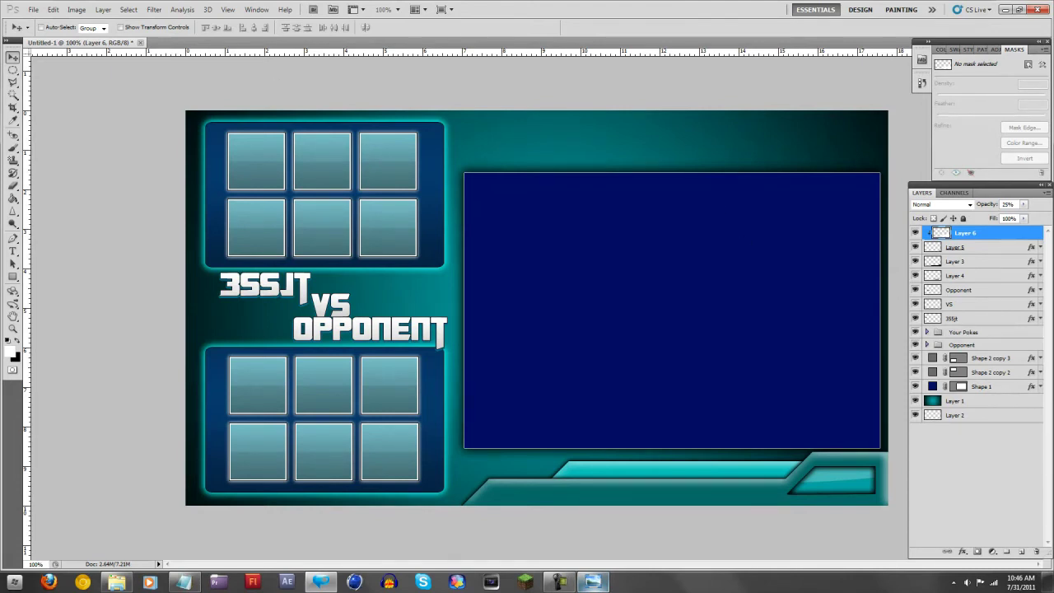
key("super+d")
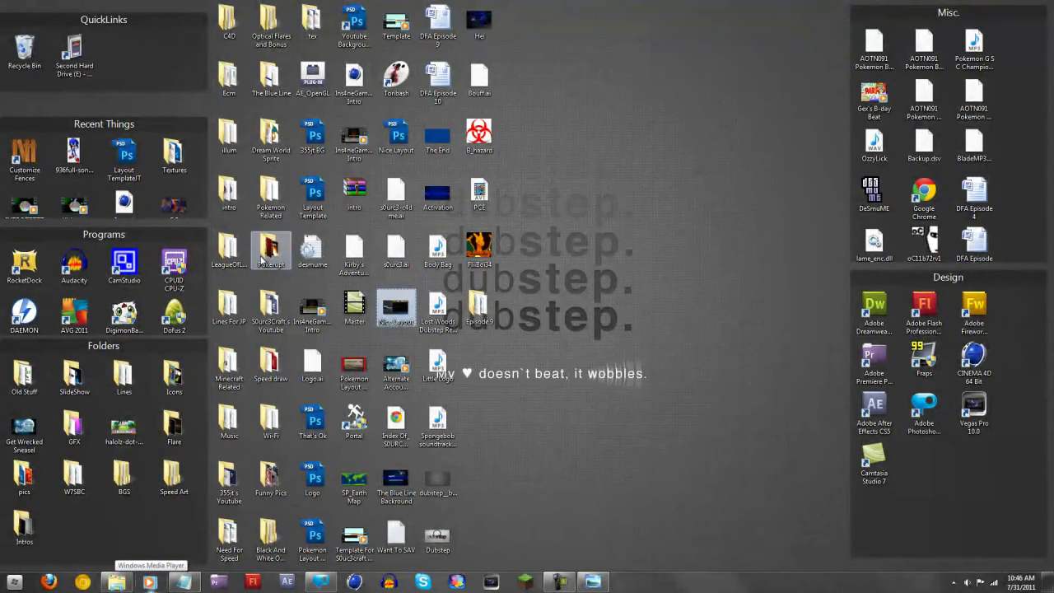
Open the Dream World Sprite folder from the desktop, then bring Photoshop back.
left_click(270, 138)
key("Return")
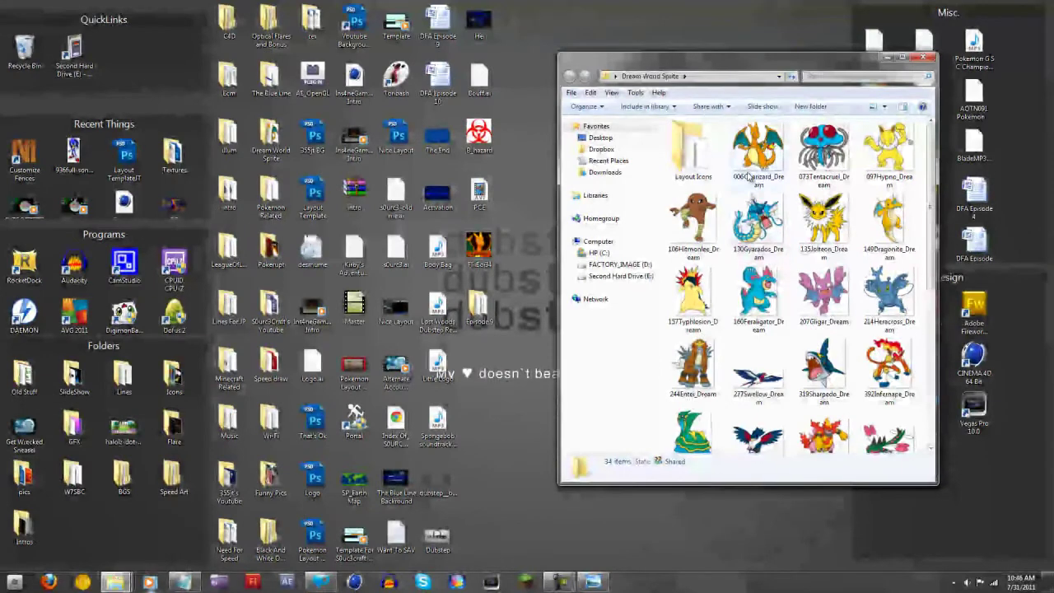
left_click(321, 581)
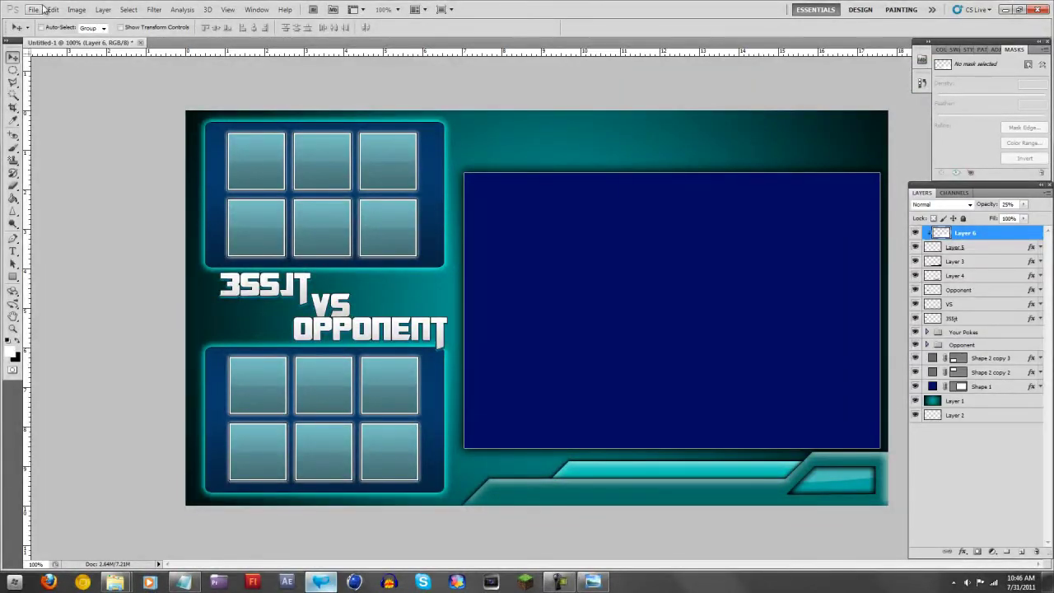
Create a new transparent document, then return to Untitled-1 and expand the Your Pokes group.
key("ctrl+n")
key("Return")
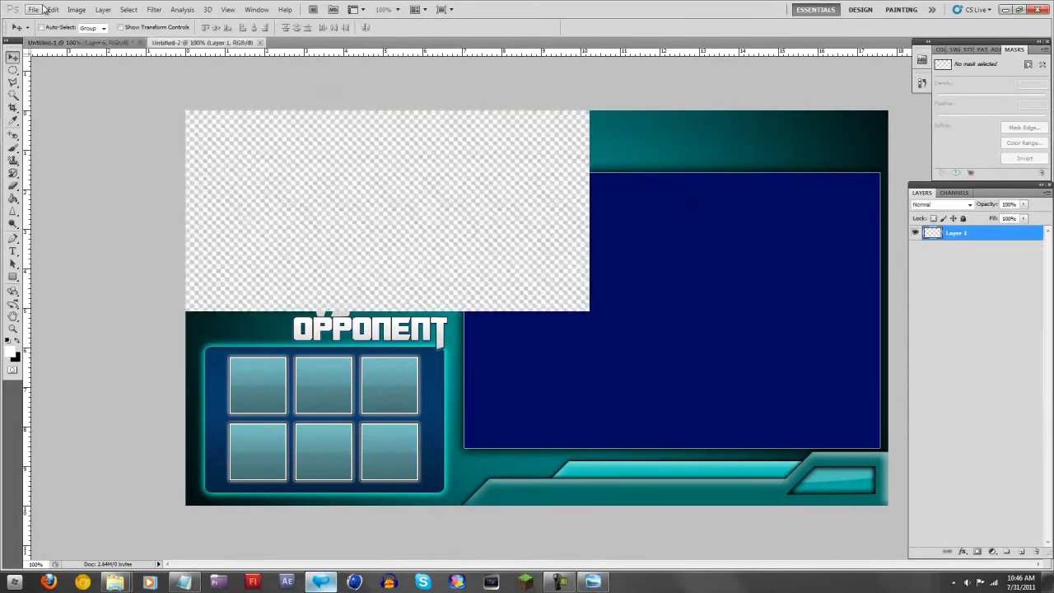
left_click(115, 581)
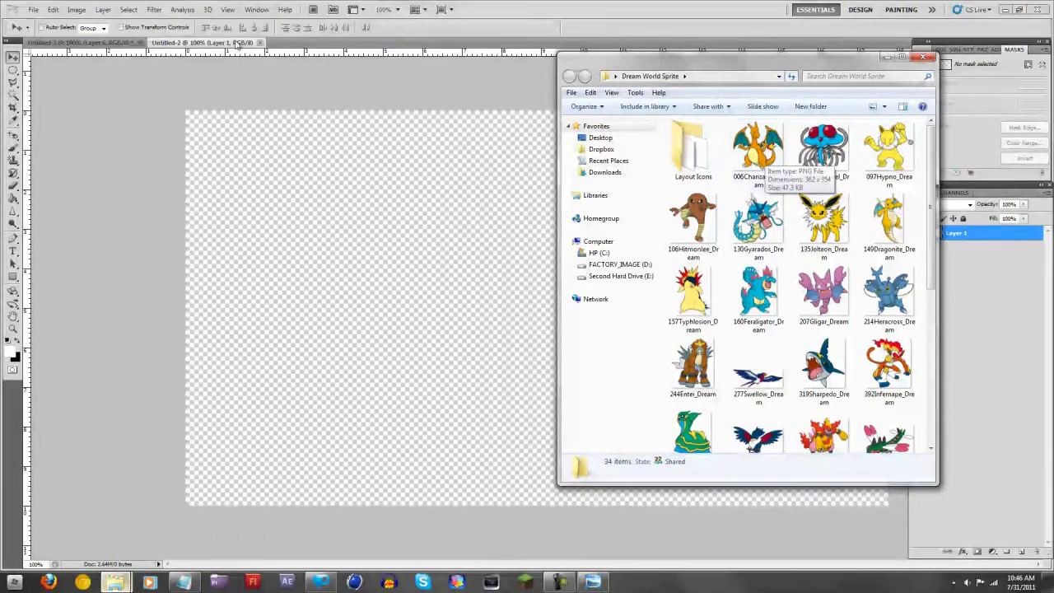
left_click(70, 47)
left_click(69, 43)
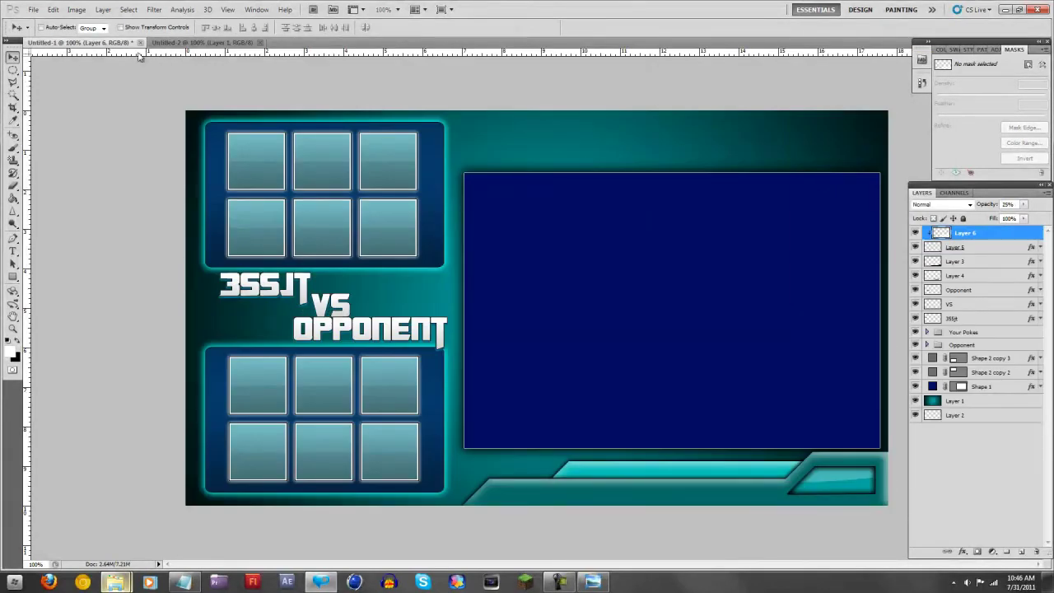
left_click(926, 332)
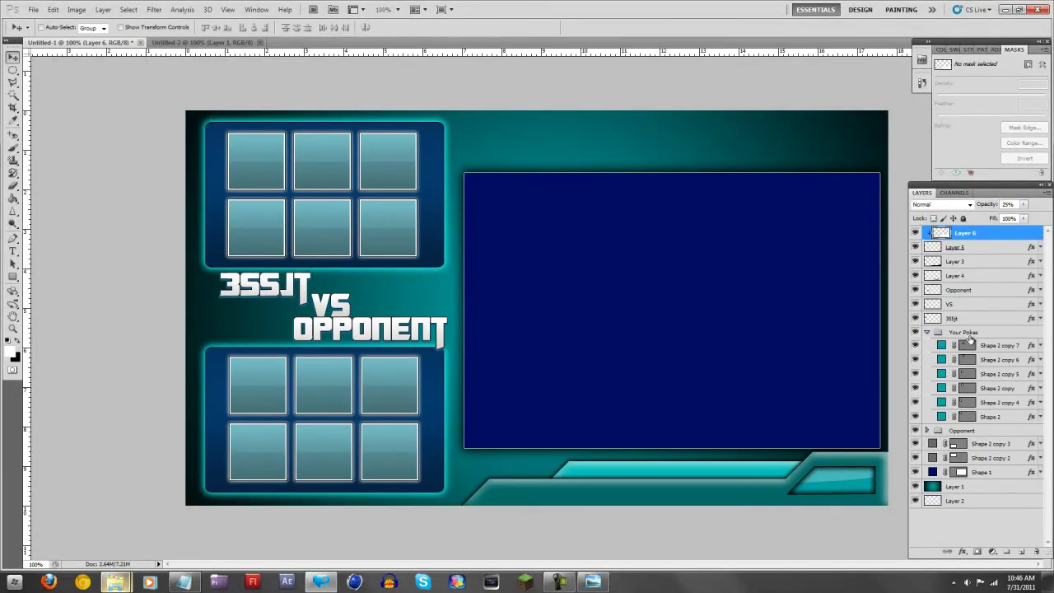
right_click(989, 346)
Duplicate the Shape 2 copy 7 box layer and move the copy to the bottom.
left_click(973, 122)
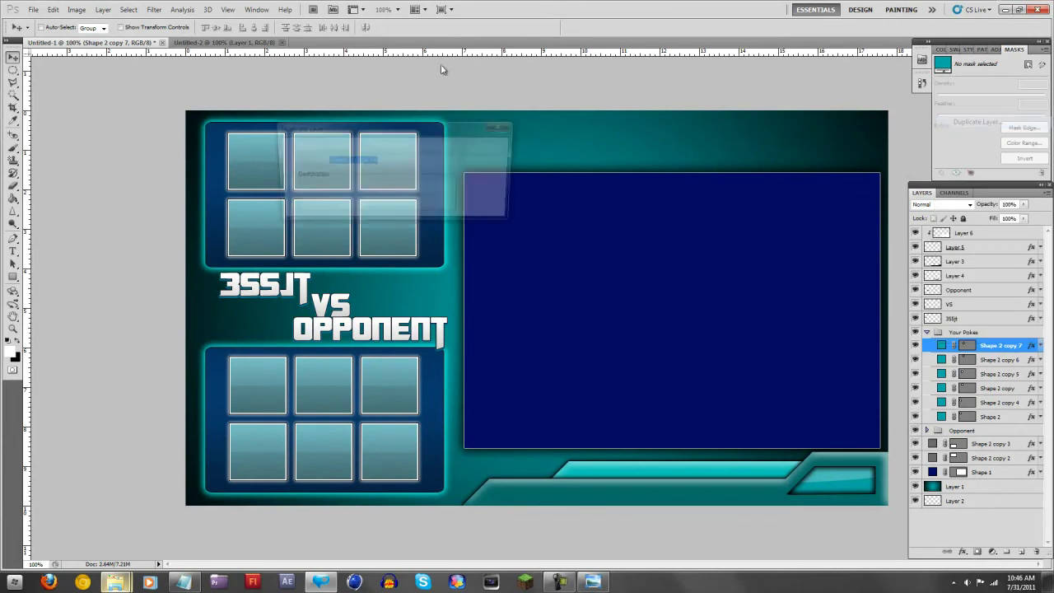
left_click(489, 148)
left_click_drag(986, 347, 974, 536)
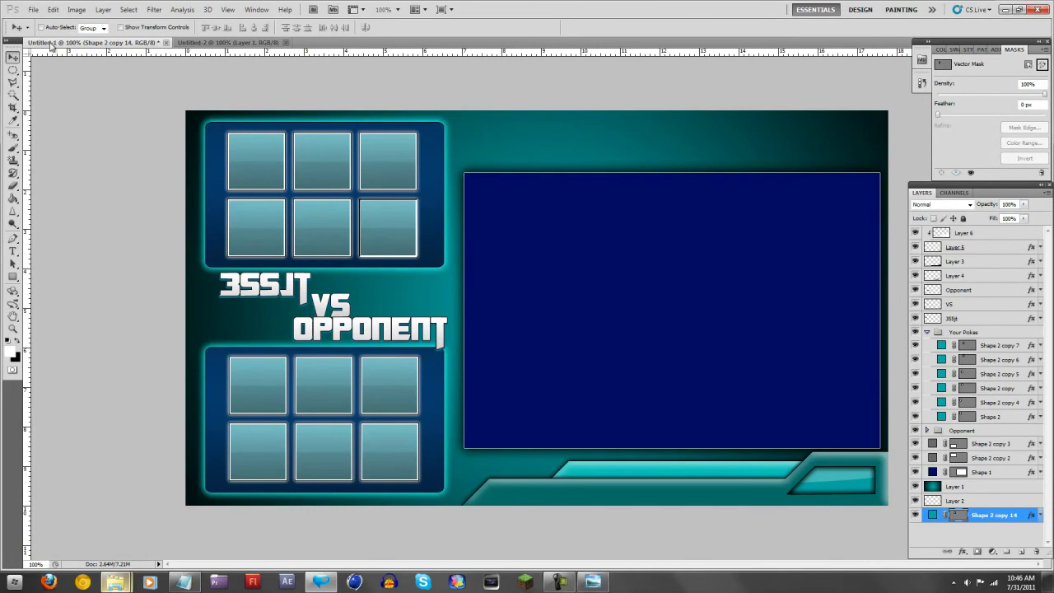
Copy the teal box into Untitled-2 and position it toward the upper left.
left_click_drag(51, 43, 46, 97)
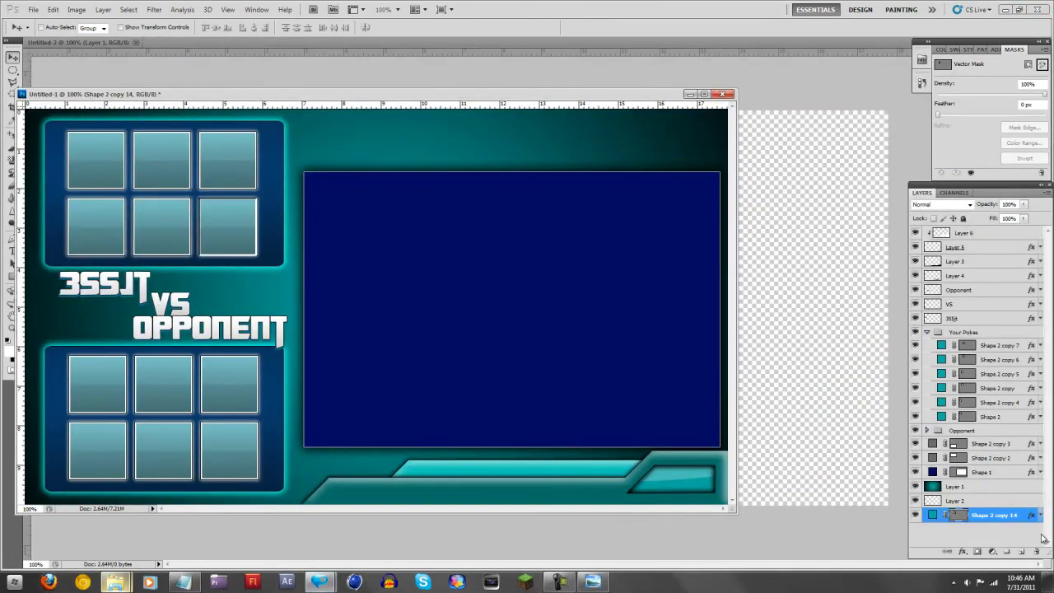
left_click_drag(988, 515, 820, 423)
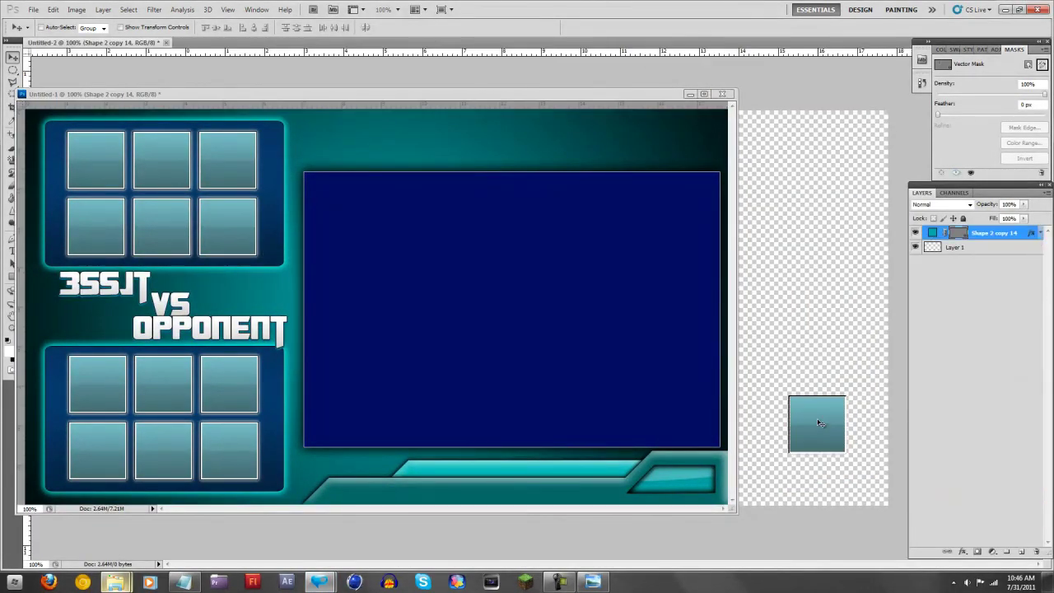
left_click_drag(266, 94, 72, 47)
left_click(236, 43)
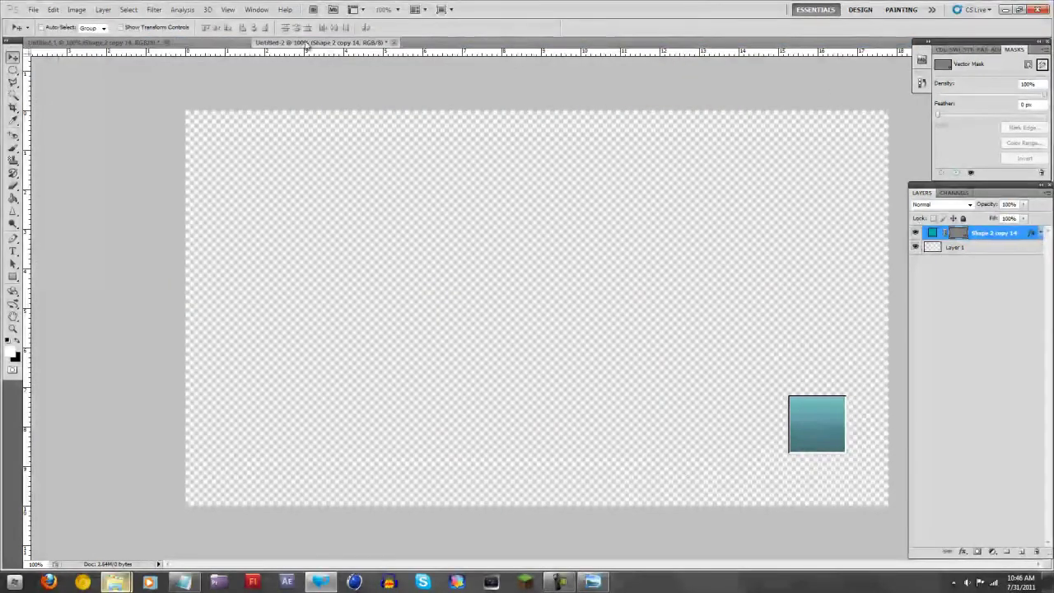
left_click_drag(759, 414, 404, 224)
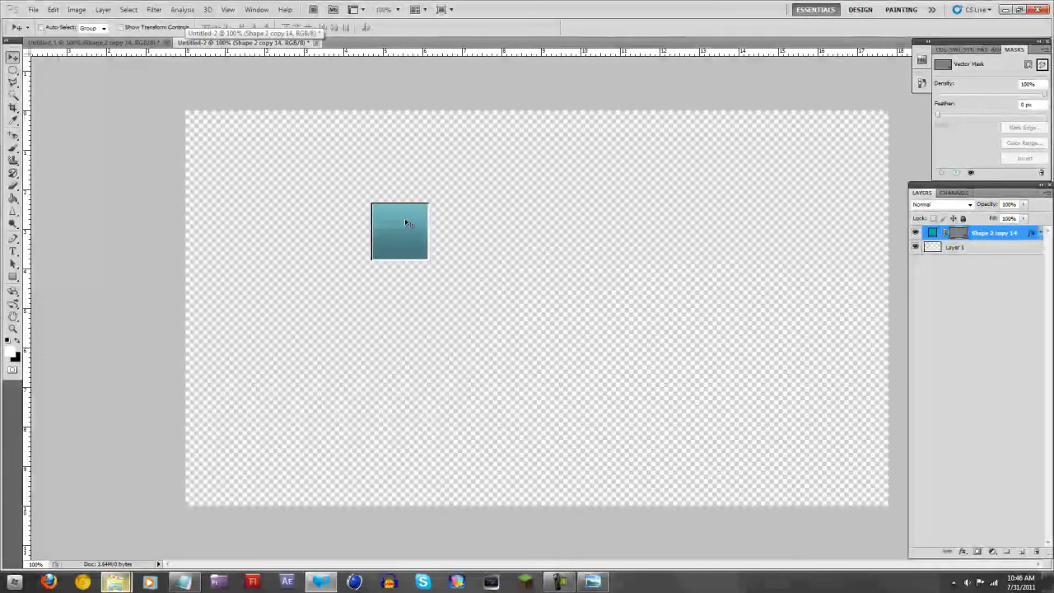
left_click(994, 246)
left_click(992, 234)
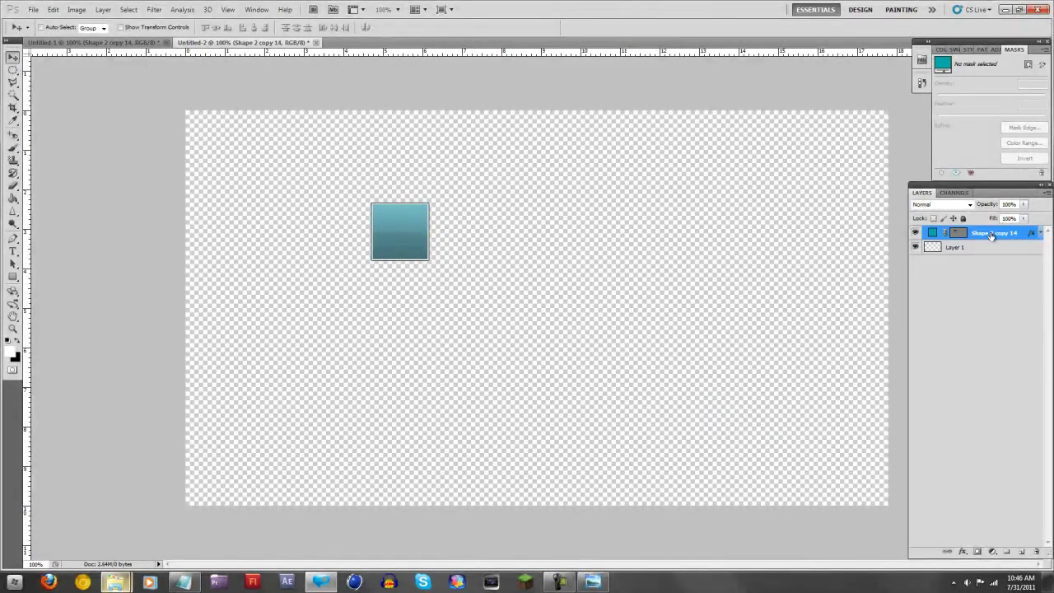
left_click_drag(414, 214, 441, 234)
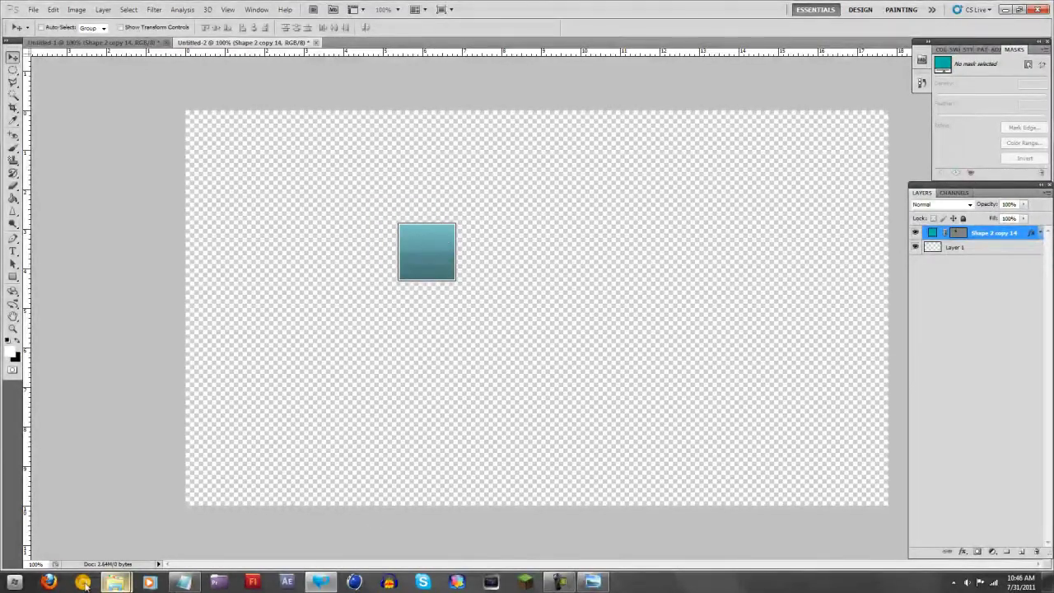
mouse_move(115, 582)
left_click(202, 527)
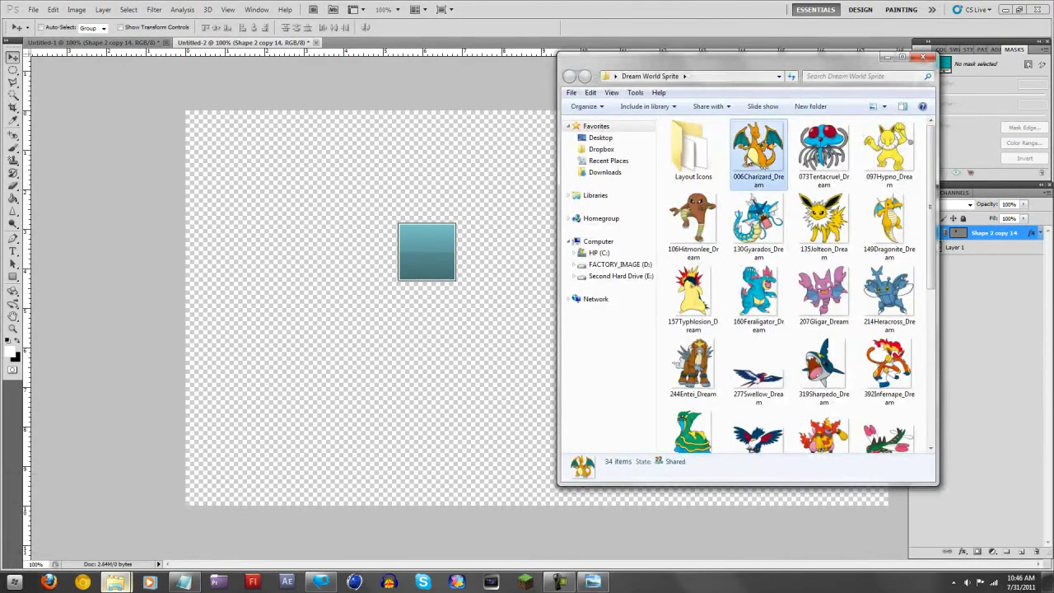
Place 006Charizard_Dream into Untitled-2, scale it to 53%, and move it over the teal box.
left_click_drag(760, 148, 385, 229)
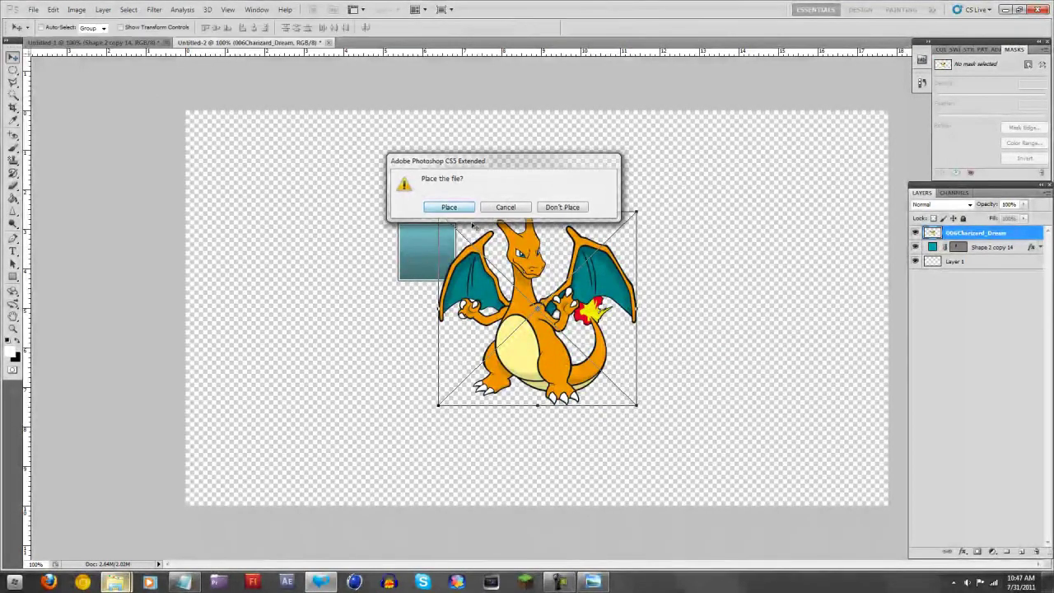
left_click(451, 206)
left_click_drag(409, 285, 414, 301)
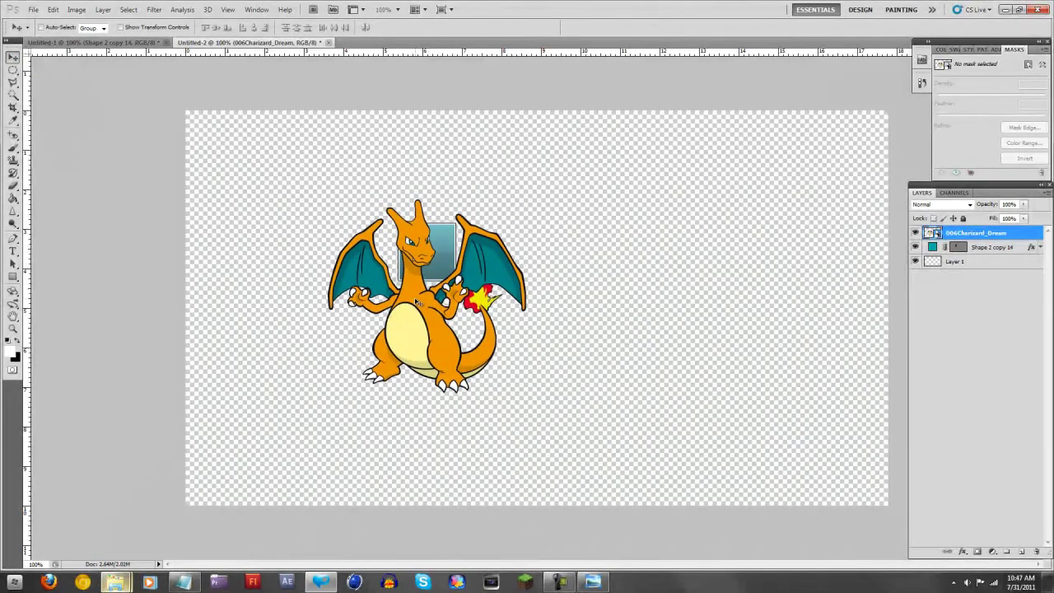
key("ctrl+t")
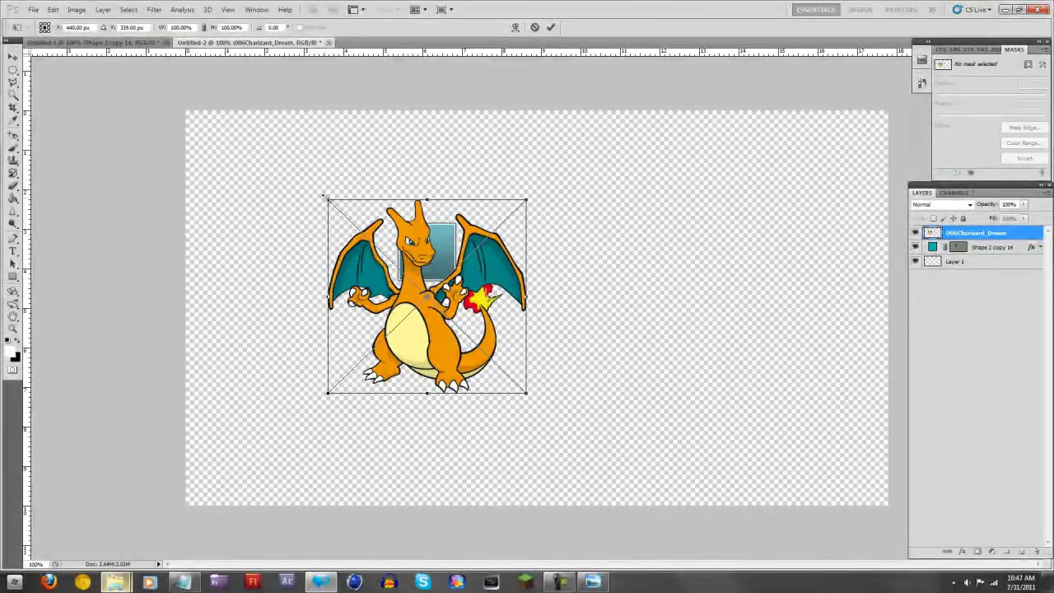
left_click_drag(325, 198, 423, 285)
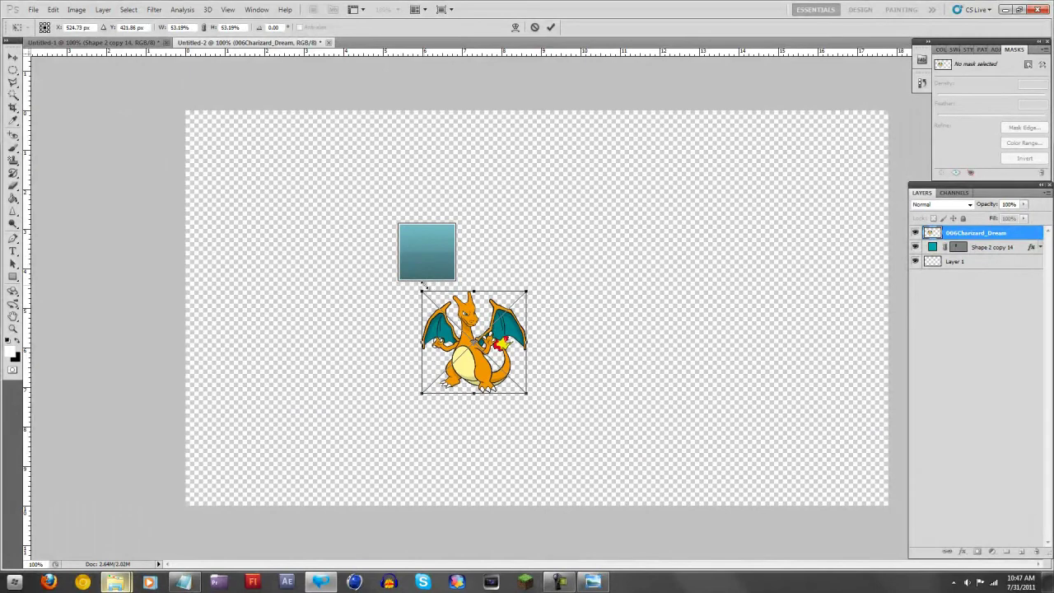
left_click(13, 55)
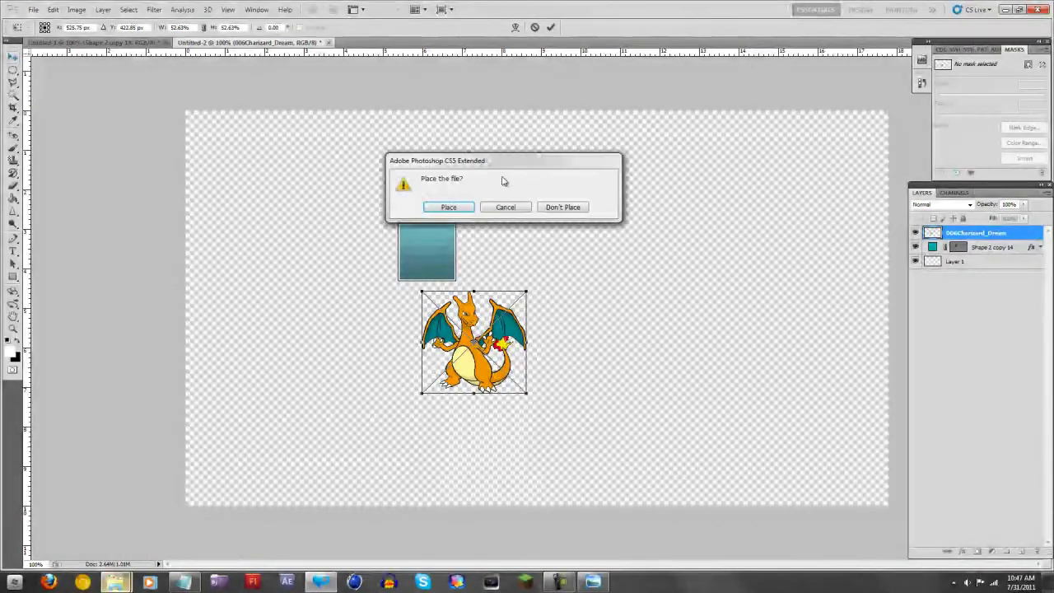
left_click(452, 207)
left_click_drag(474, 341, 432, 274)
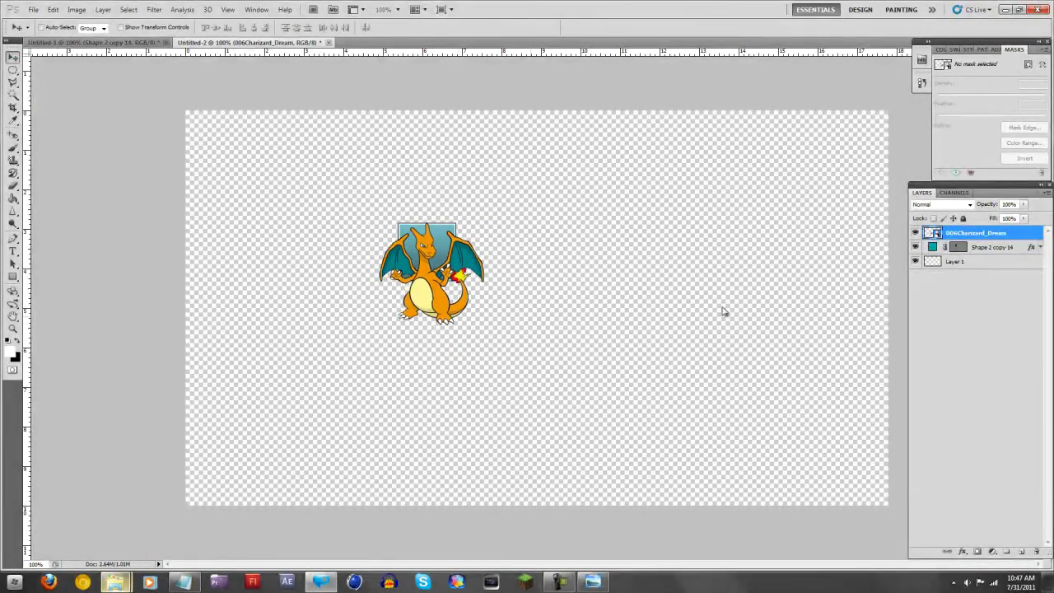
Try clipping Charizard into the teal box, undo it, and move Charizard aside.
right_click(1005, 239)
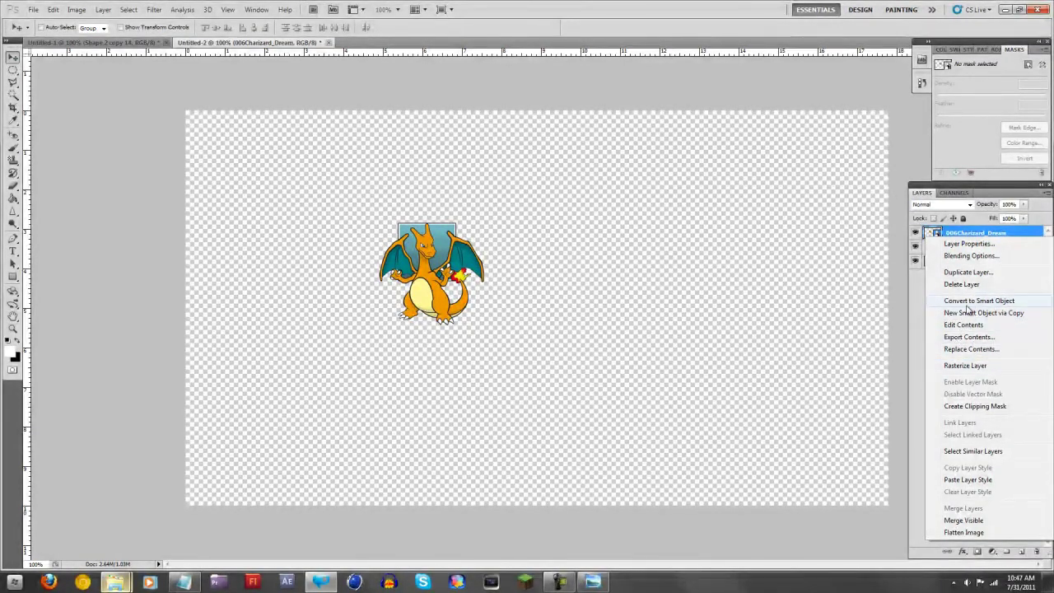
left_click(972, 406)
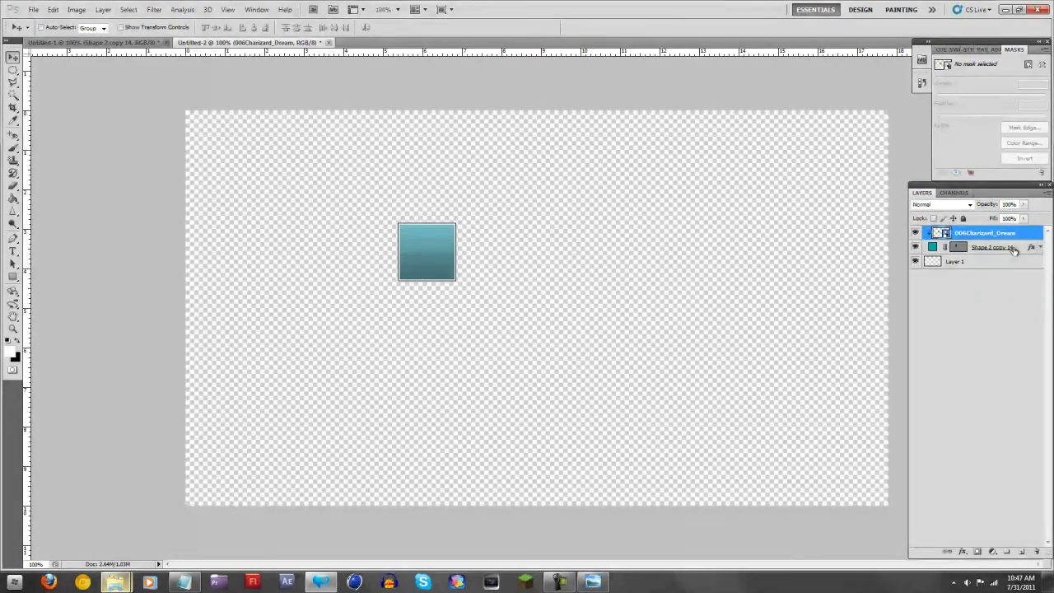
key("ctrl+alt+g")
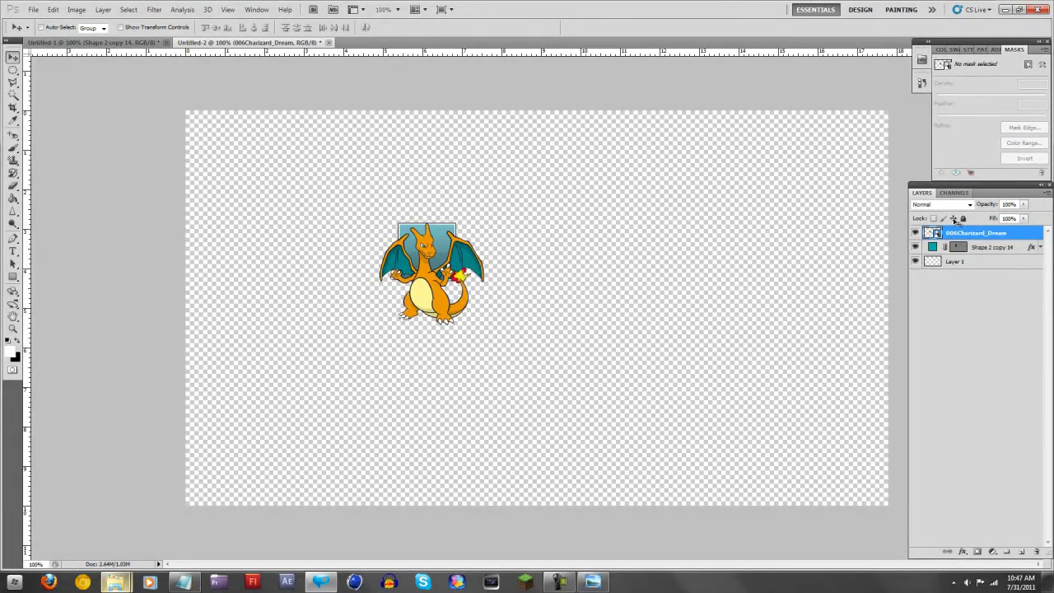
left_click_drag(604, 274, 607, 276)
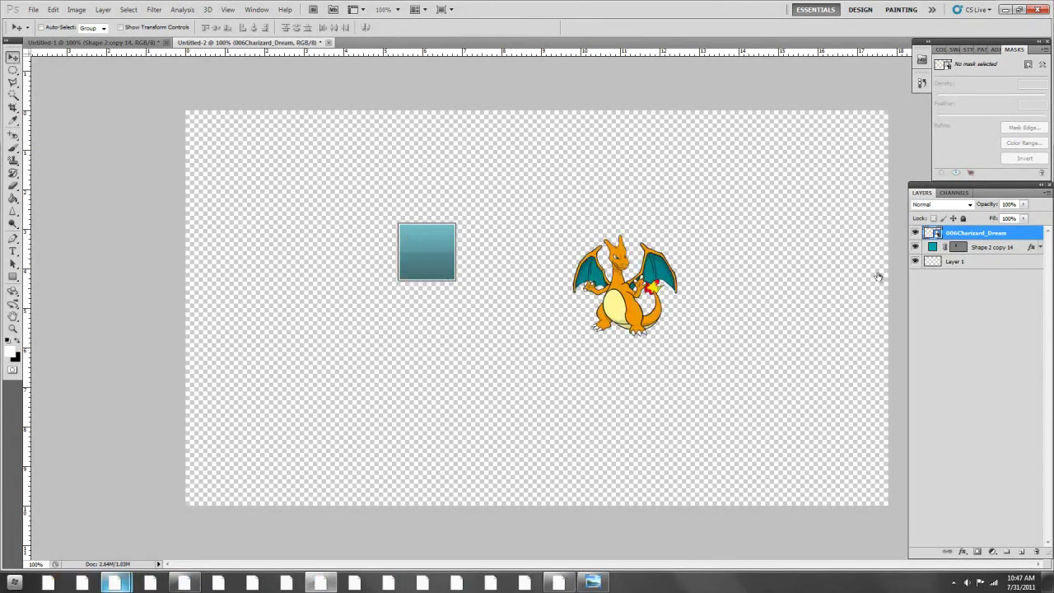
Duplicate the teal box layer and merge the two copies into one layer.
right_click(1006, 249)
left_click(968, 298)
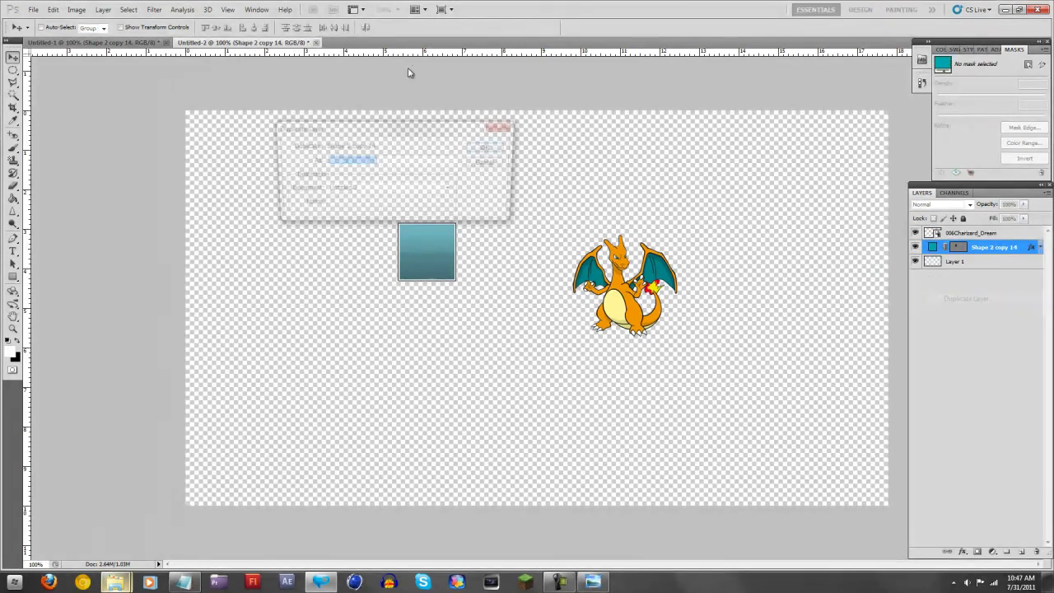
key("Return")
left_click(983, 262, "shift")
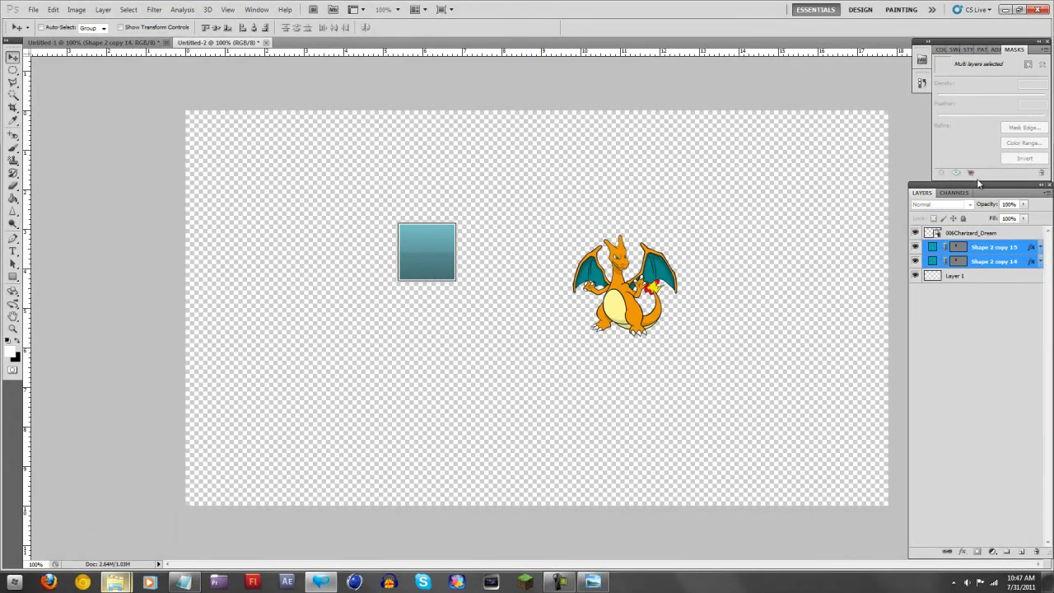
right_click(993, 265)
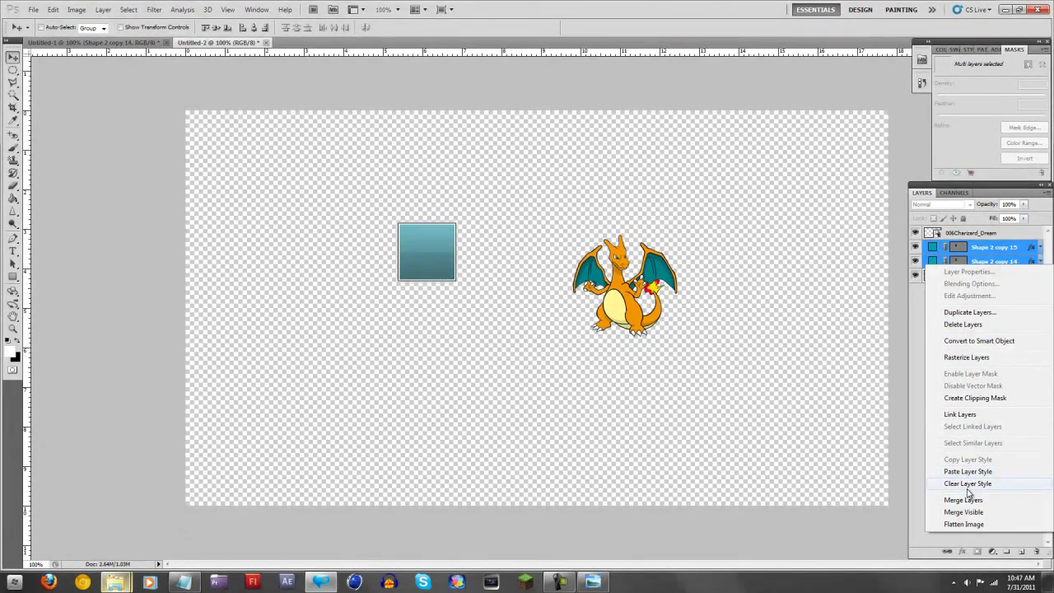
left_click(966, 501)
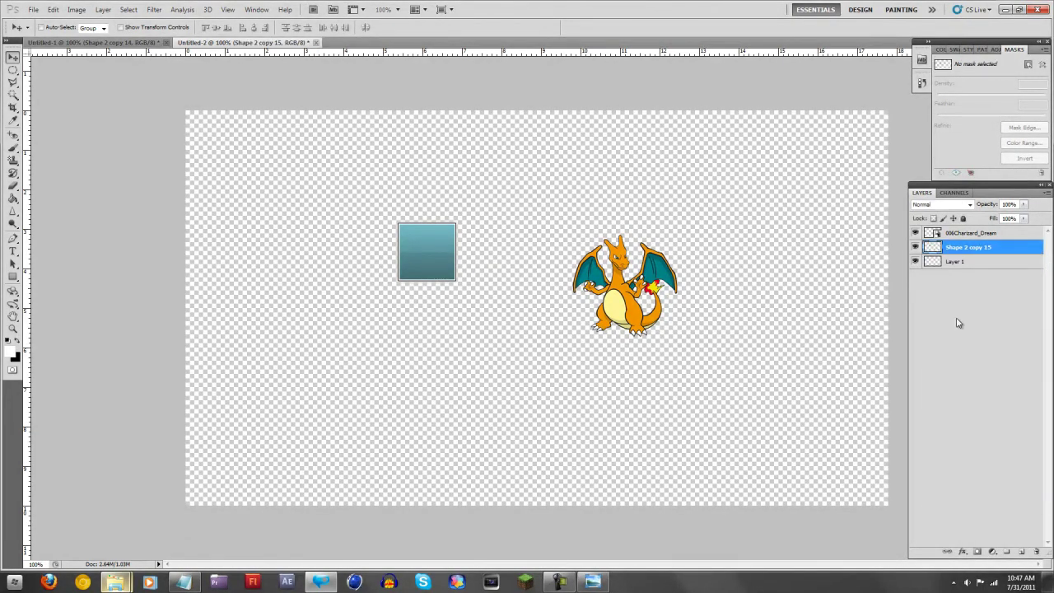
Clip Charizard to the merged teal box and move it inside the square.
left_click(953, 237)
right_click(955, 237)
left_click(975, 406)
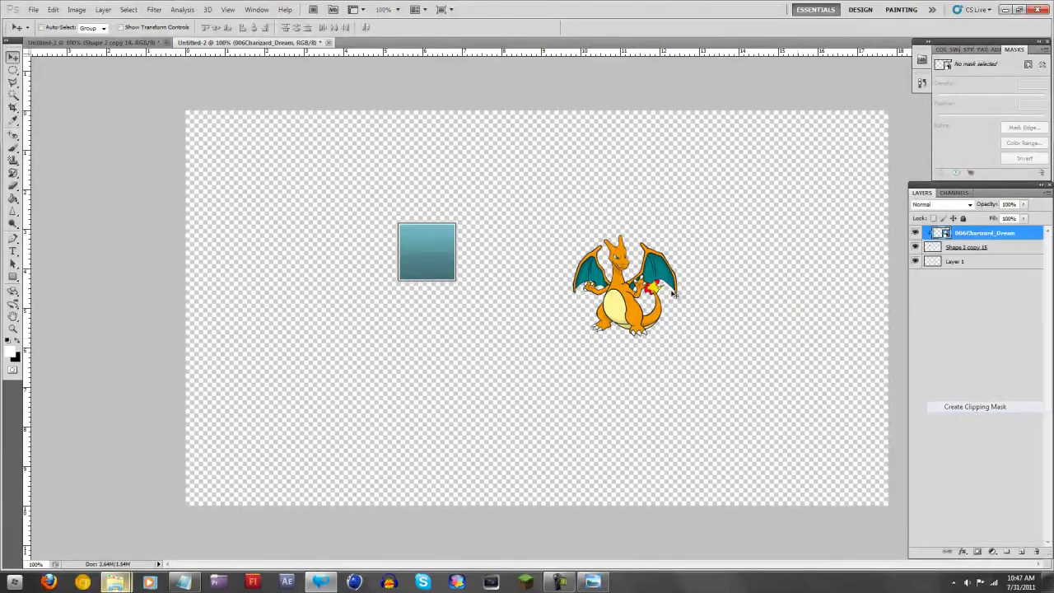
left_click_drag(600, 282, 411, 271)
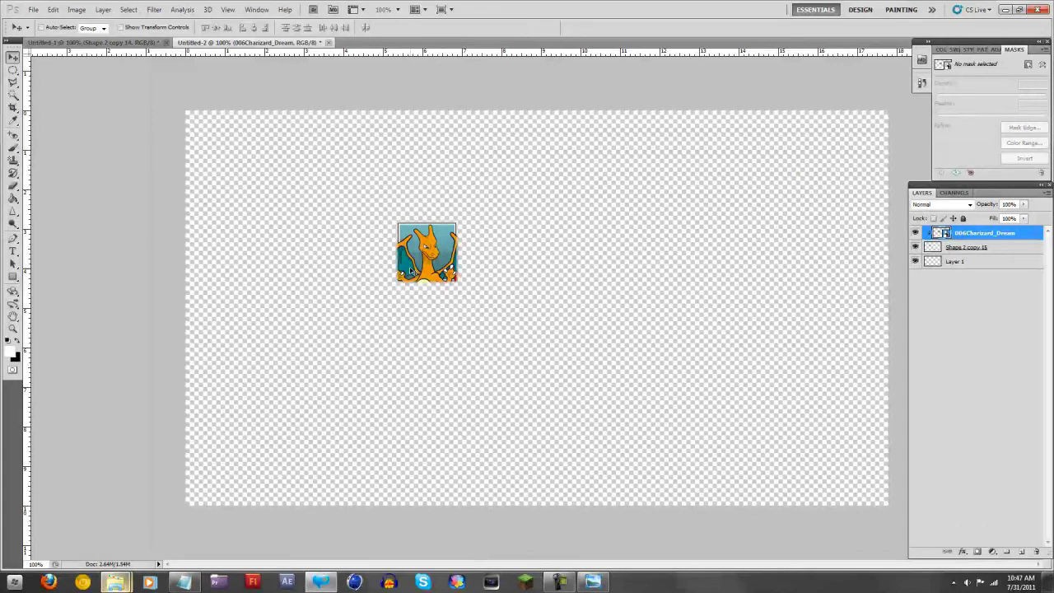
key("ctrl+plus")
key("ctrl+plus")
key("ctrl+minus")
key("ctrl+minus")
left_click(1014, 247)
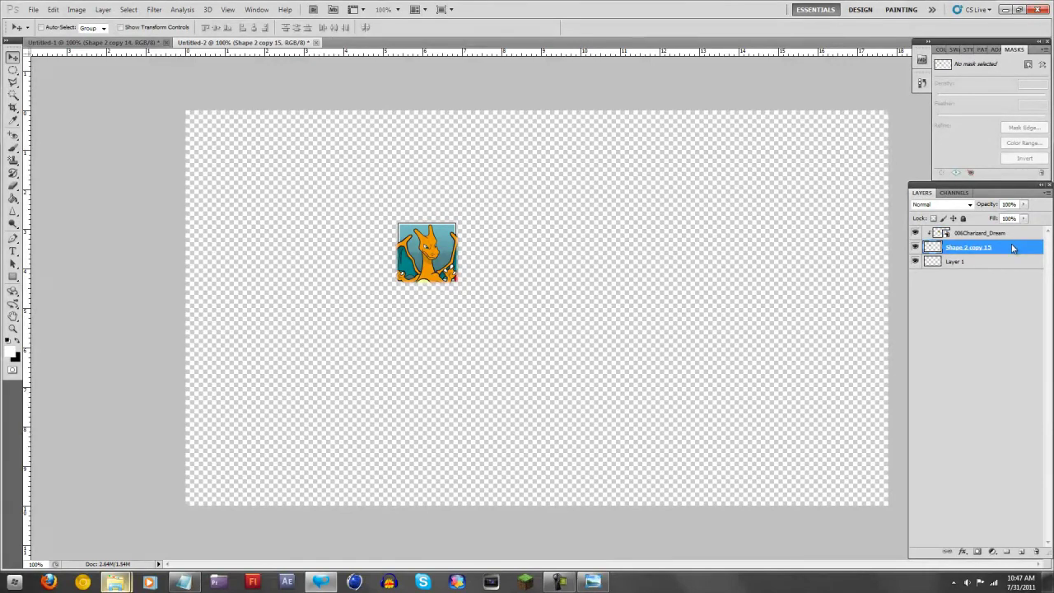
right_click(1014, 247)
left_click(1002, 262)
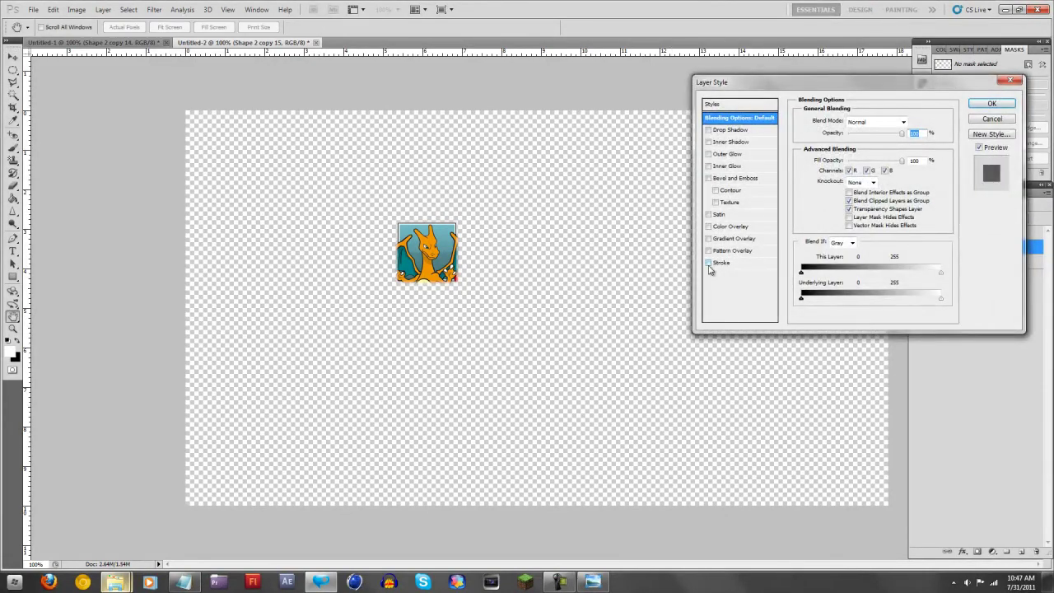
left_click(710, 263)
left_click(720, 264)
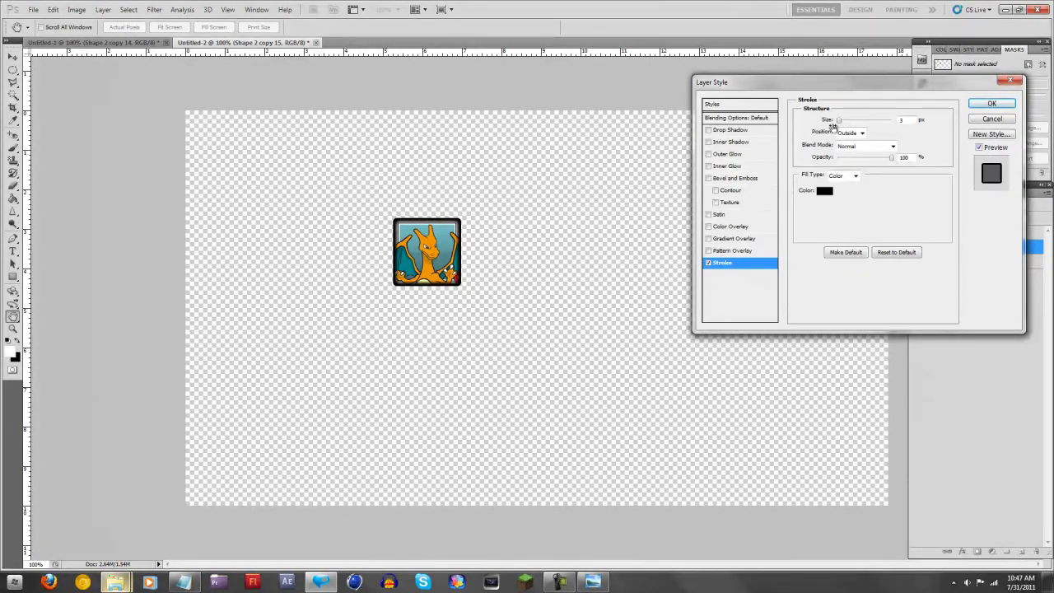
left_click_drag(838, 122, 807, 125)
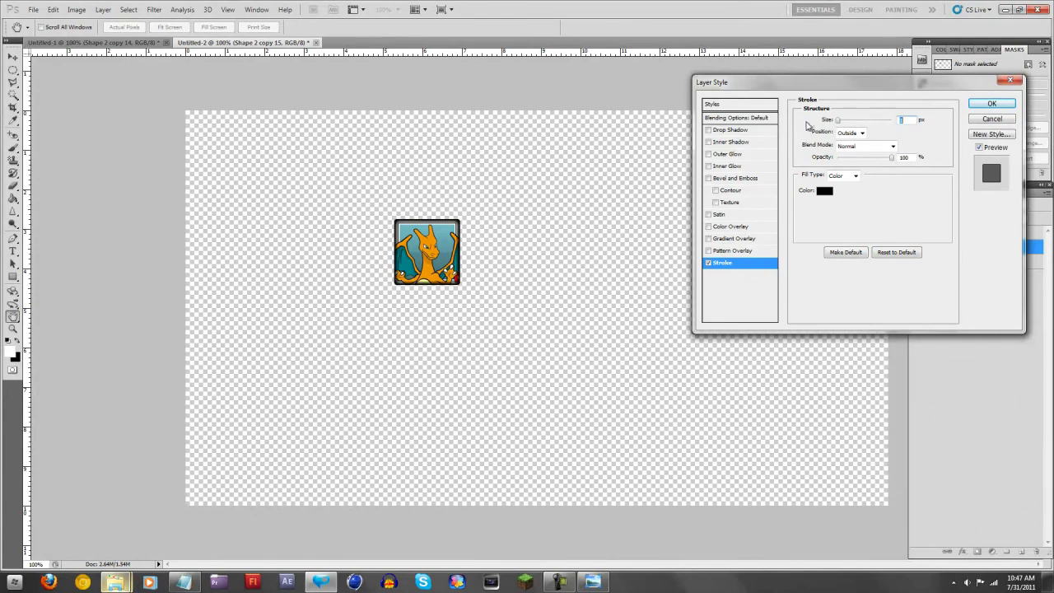
left_click(710, 264)
left_click(986, 120)
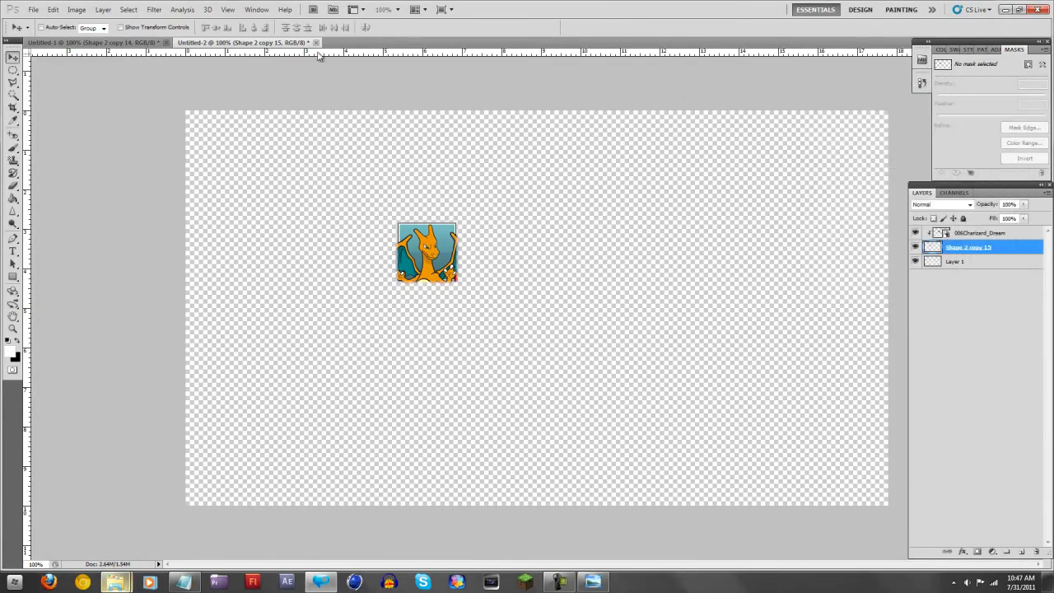
left_click(92, 42)
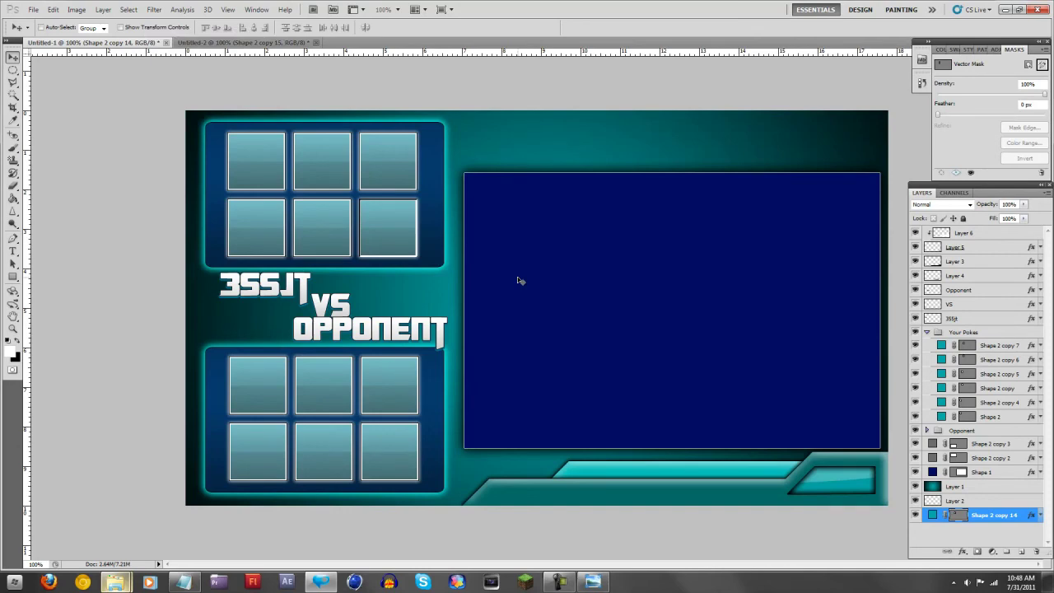
Compare against the older Get Wrecked layout in Windows Photo Viewer, then hide it again.
left_click(593, 582)
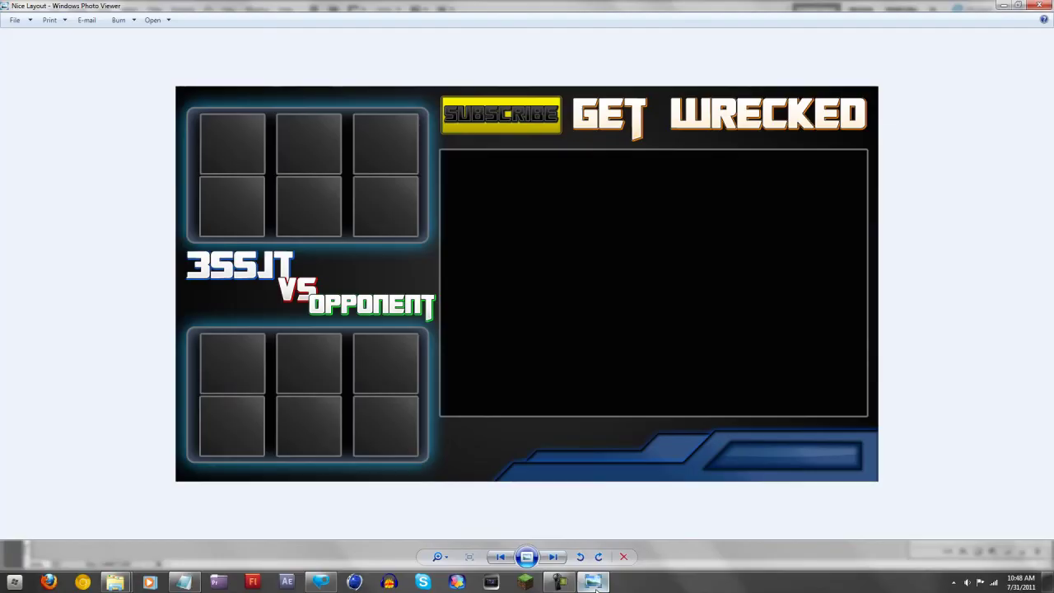
left_click(594, 583)
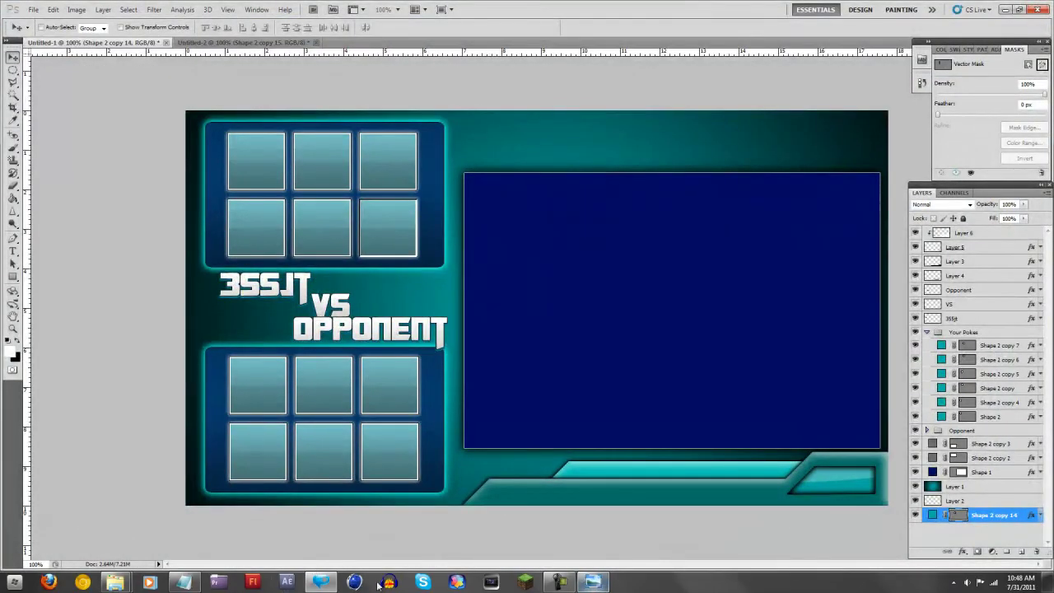
left_click(560, 583)
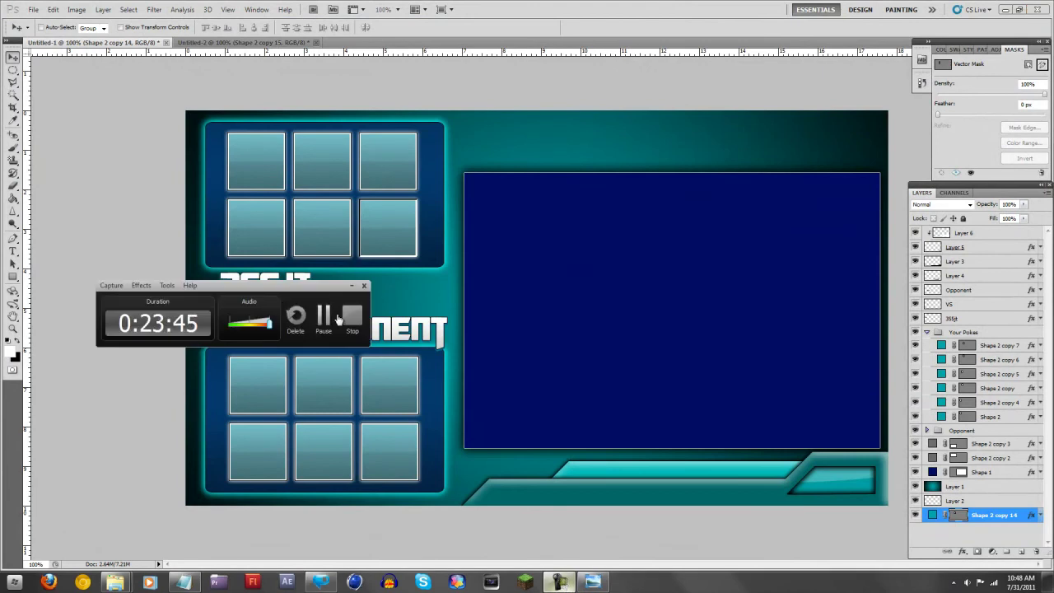